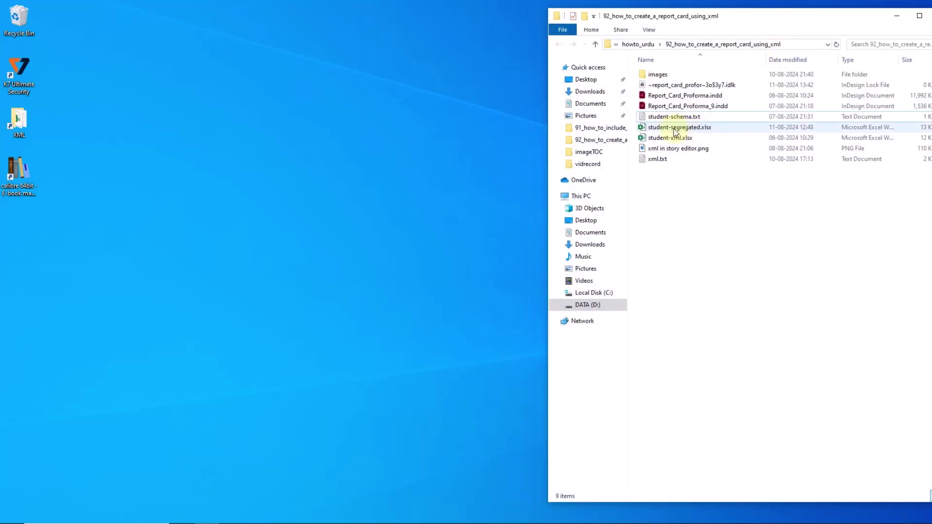
Step: Open student-segregated.xlsx in Excel and highlight the student data from Name to Remarks
{"action": "left_click", "coordinate": [676, 130]}
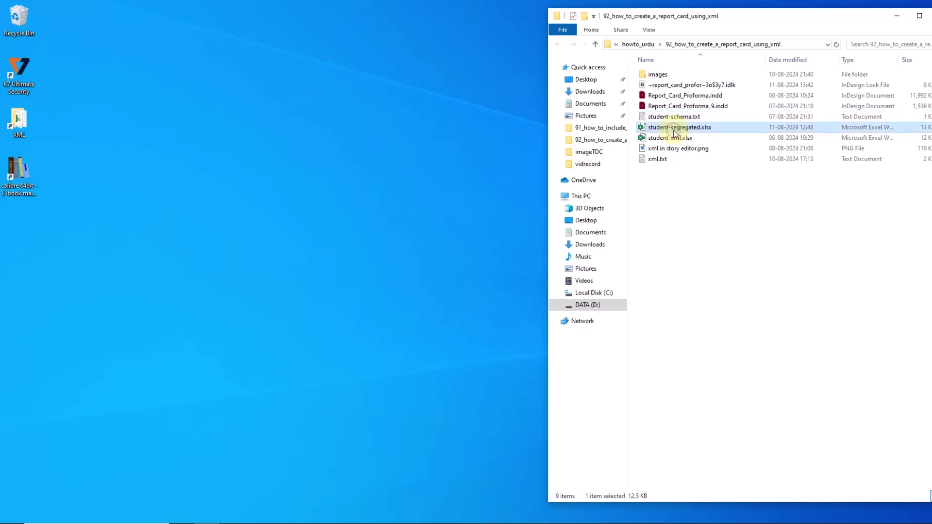
{"action": "double_click", "coordinate": [675, 131]}
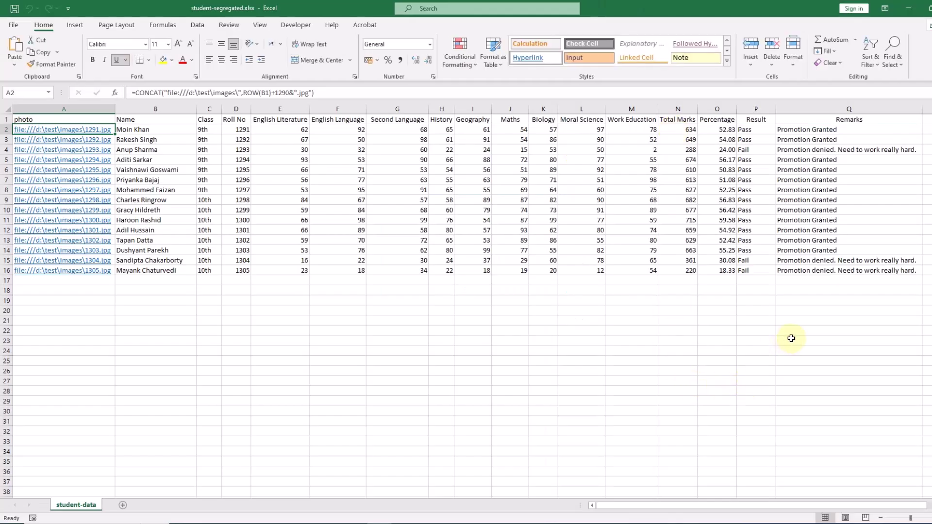
{"action": "left_click", "coordinate": [872, 302]}
{"action": "left_click_drag", "start_coordinate": [878, 270], "coordinate": [125, 119]}
Step: Review the student names, the Roll No column and the photo path formula in A2
{"action": "left_click", "coordinate": [347, 342]}
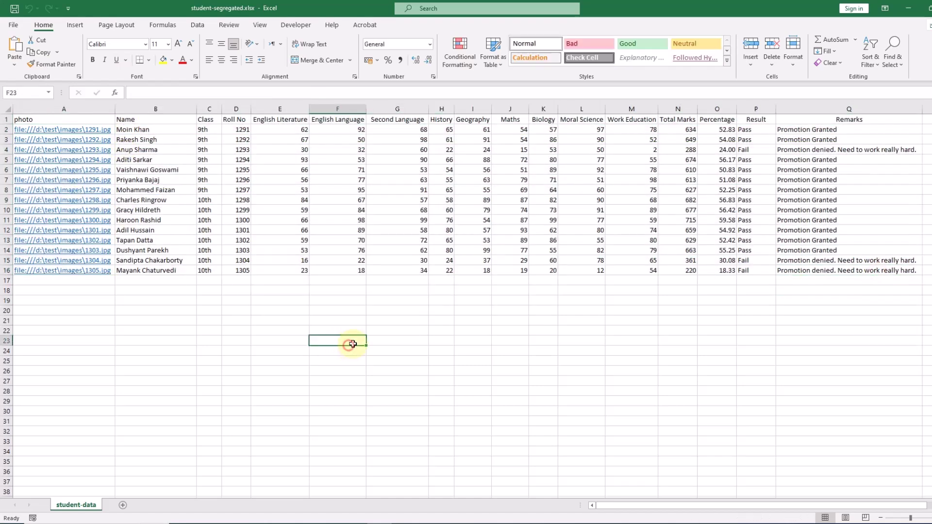
{"action": "left_click", "coordinate": [489, 331]}
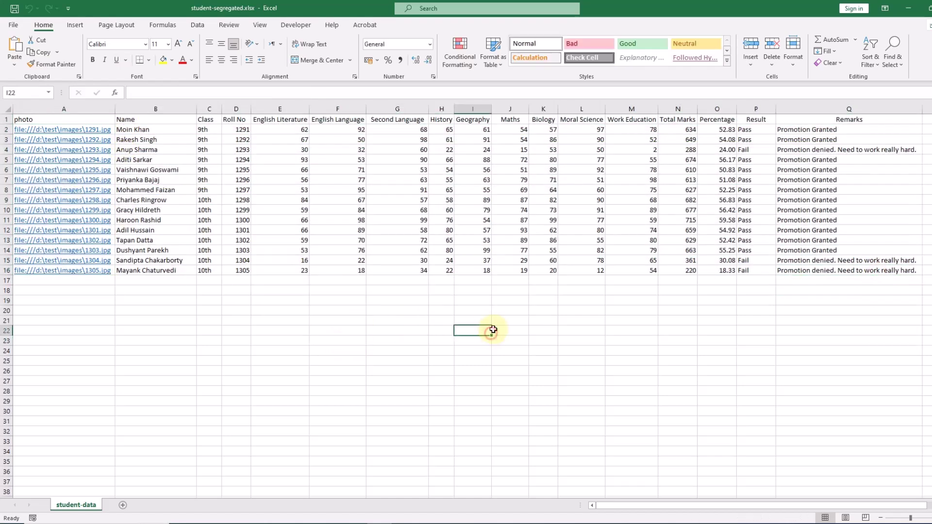
{"action": "left_click", "coordinate": [149, 129]}
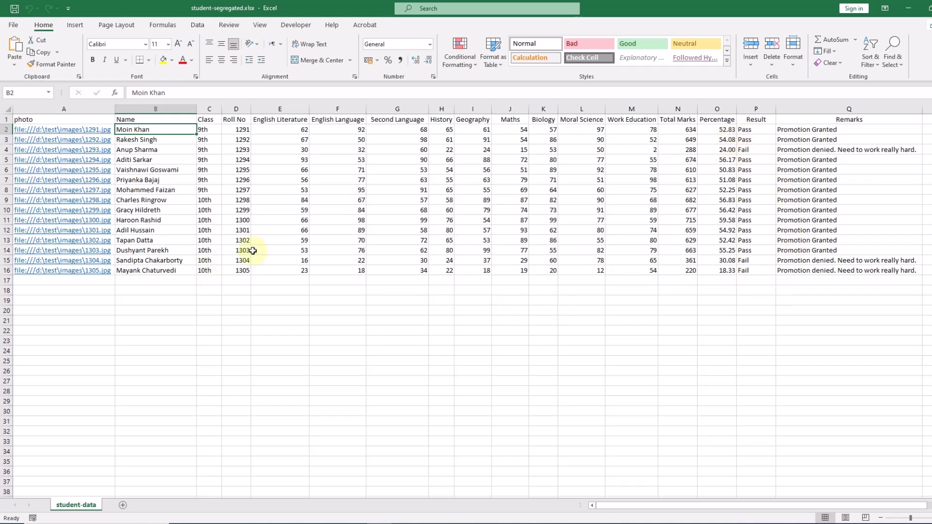
{"action": "left_click_drag", "start_coordinate": [235, 129], "coordinate": [234, 270]}
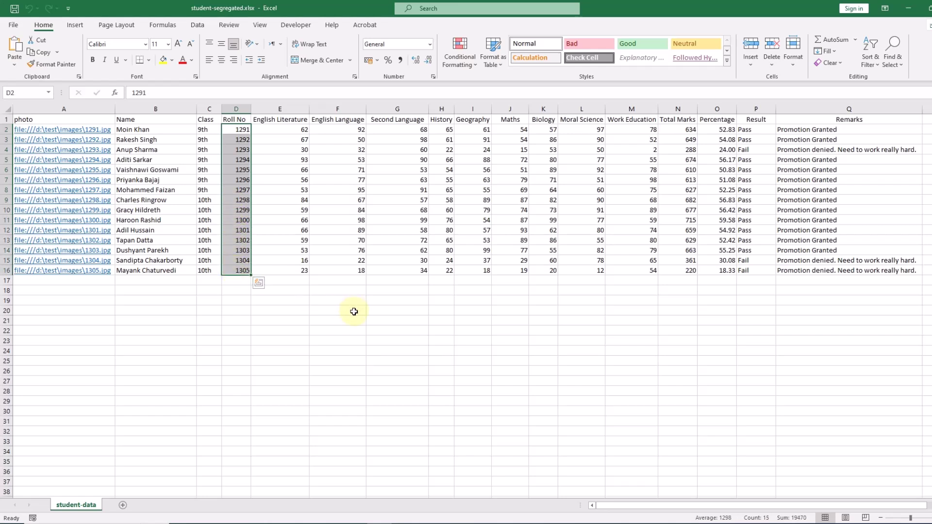
{"action": "left_click", "coordinate": [155, 131]}
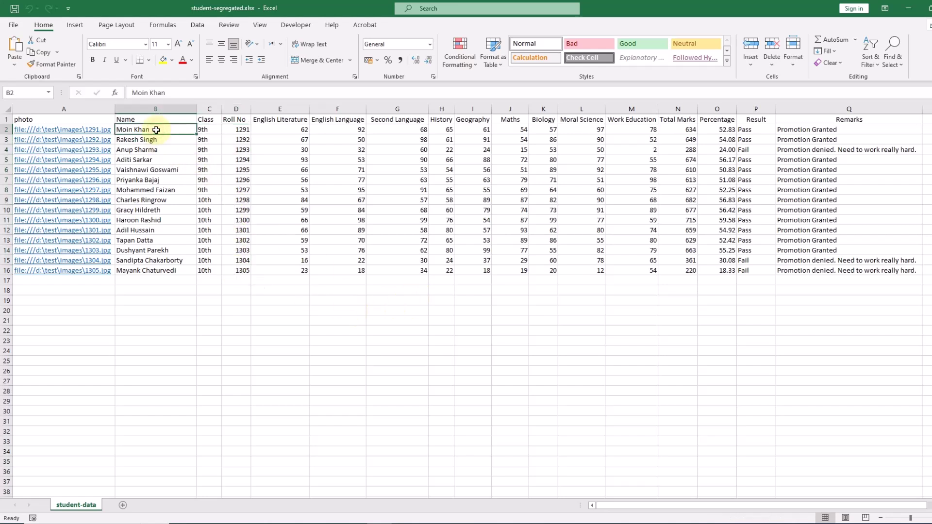
{"action": "key", "text": "Left"}
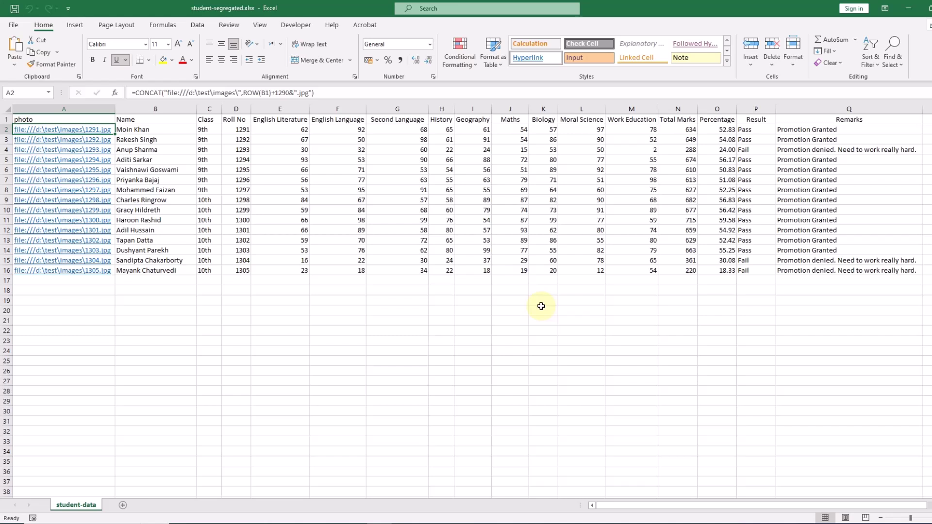
Step: Keep Developer checked under Customize Ribbon in Excel Options so the XML tools stay available
{"action": "left_click", "coordinate": [297, 27]}
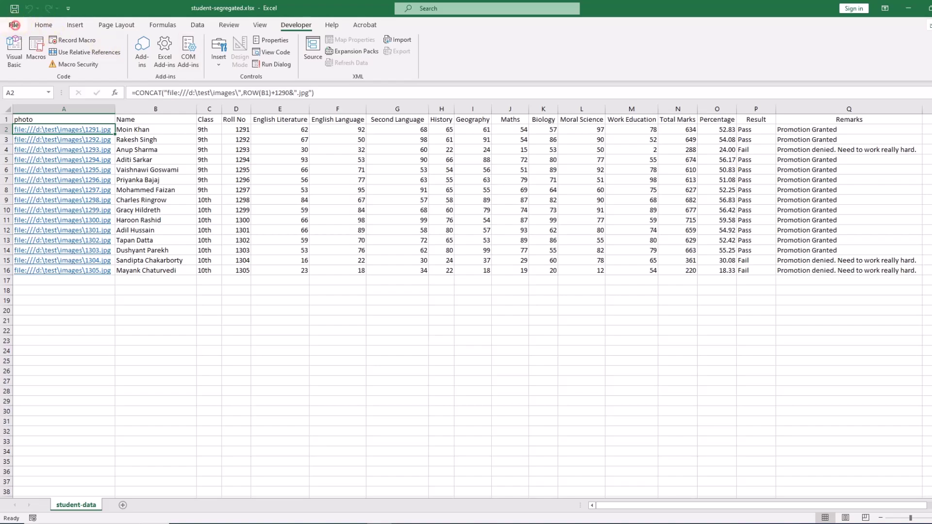
{"action": "left_click", "coordinate": [13, 25]}
{"action": "left_click", "coordinate": [22, 505]}
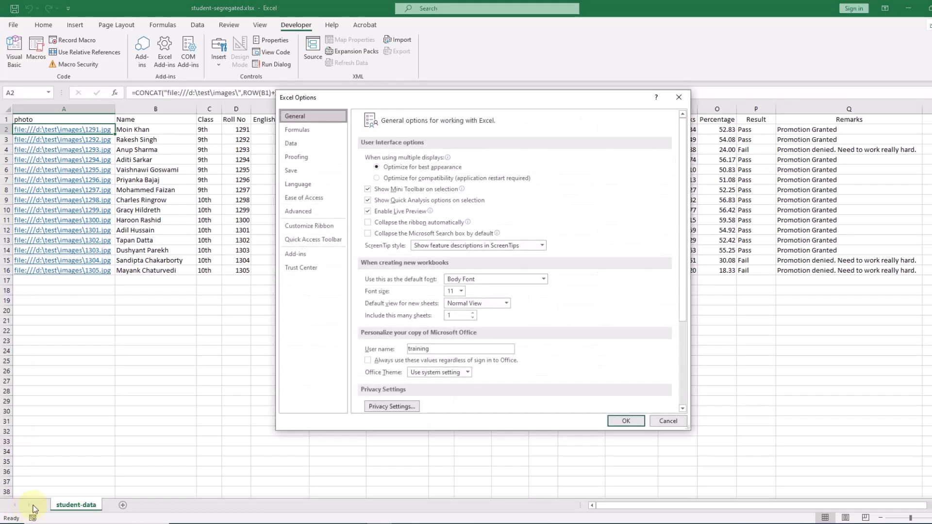
{"action": "left_click", "coordinate": [306, 228]}
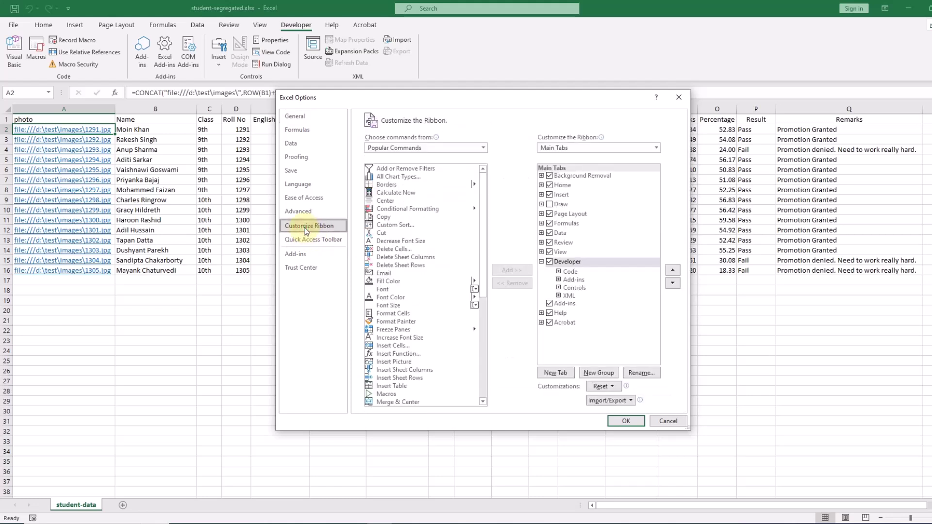
{"action": "left_click", "coordinate": [550, 263]}
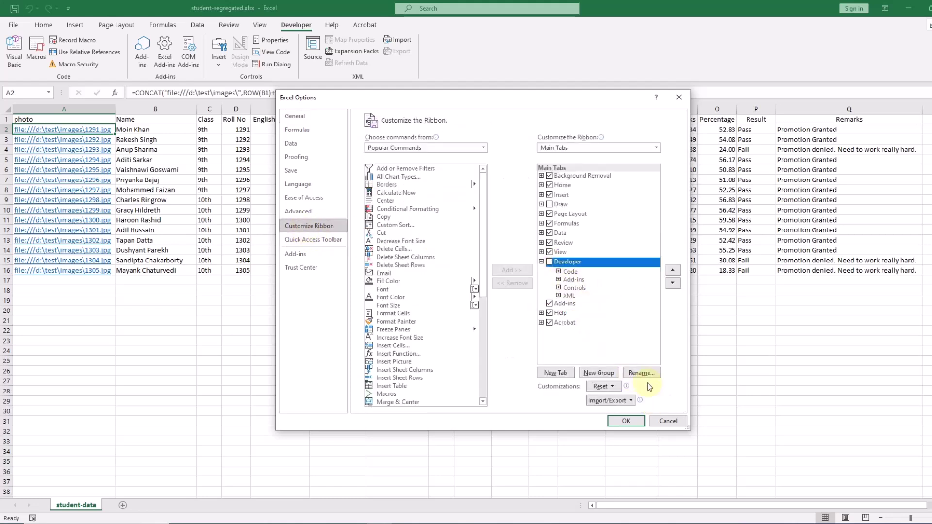
{"action": "left_click", "coordinate": [550, 262]}
{"action": "left_click", "coordinate": [633, 421]}
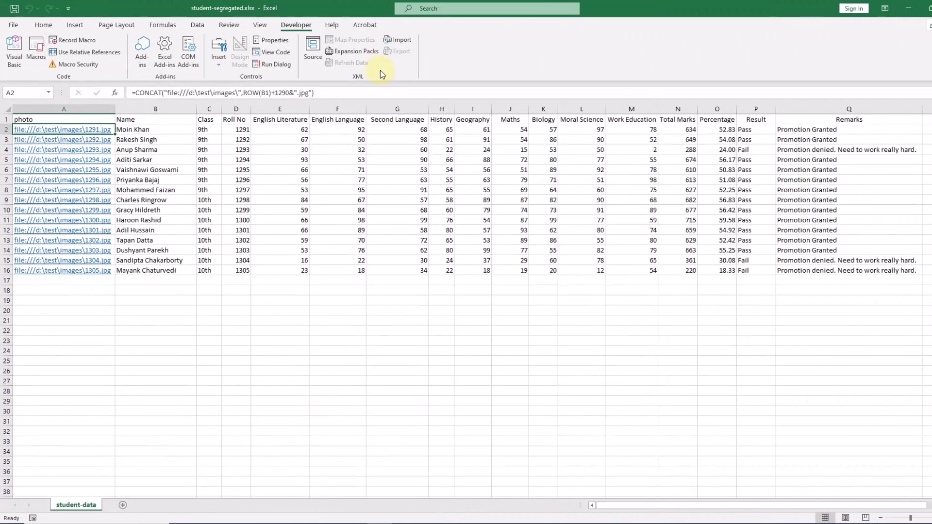
Step: Highlight the student data range B2:Q17, then bring the report-card project folder forward
{"action": "left_click_drag", "start_coordinate": [165, 129], "coordinate": [826, 280]}
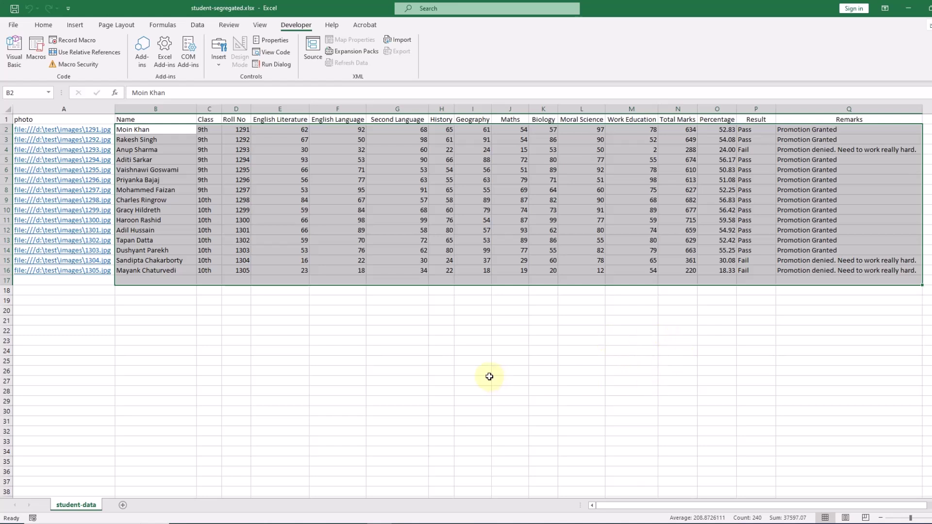
{"action": "left_click", "coordinate": [271, 241]}
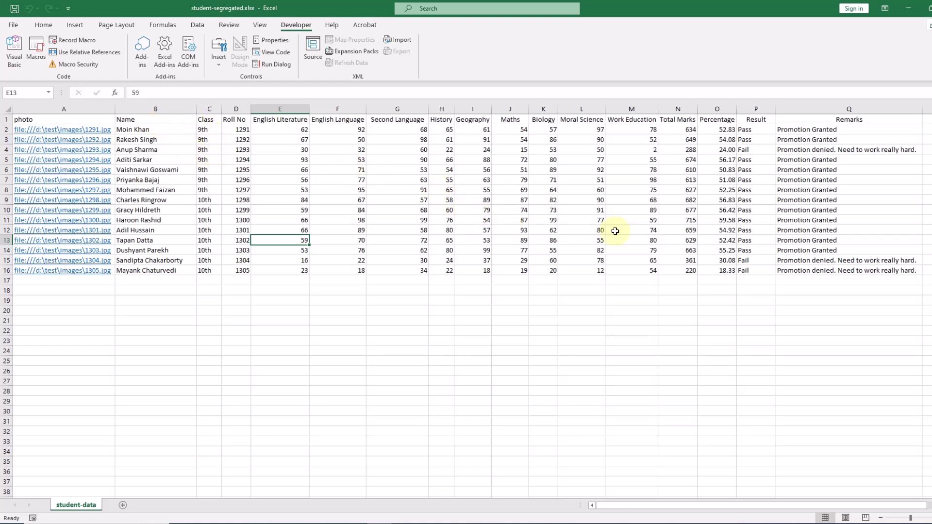
{"action": "left_click", "coordinate": [379, 523]}
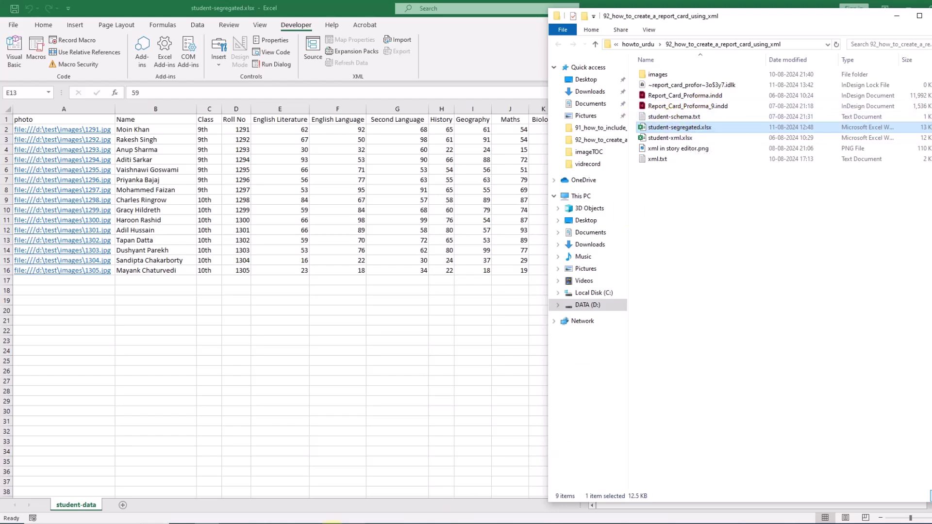
Step: Type <report-data on a blank Notepad++ file and duplicate it on a second line
{"action": "left_click", "coordinate": [335, 523]}
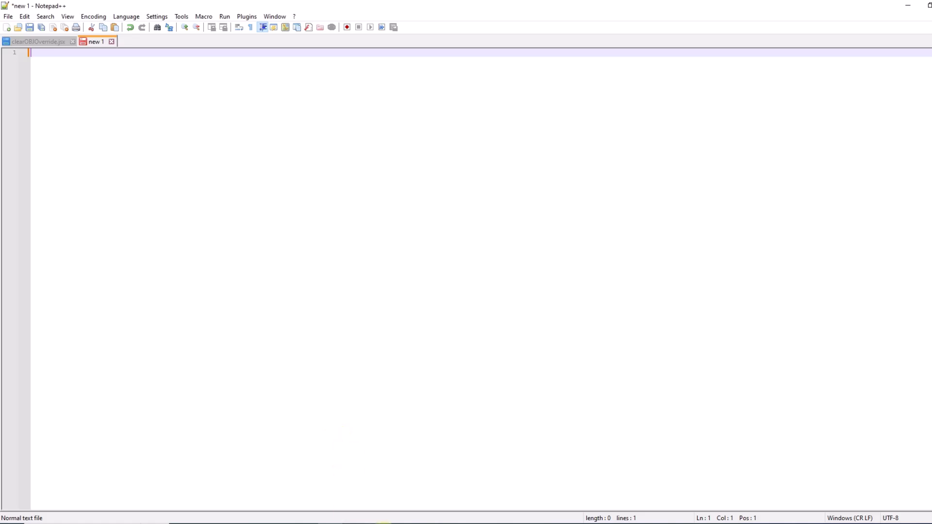
{"action": "key", "text": "alt+Tab"}
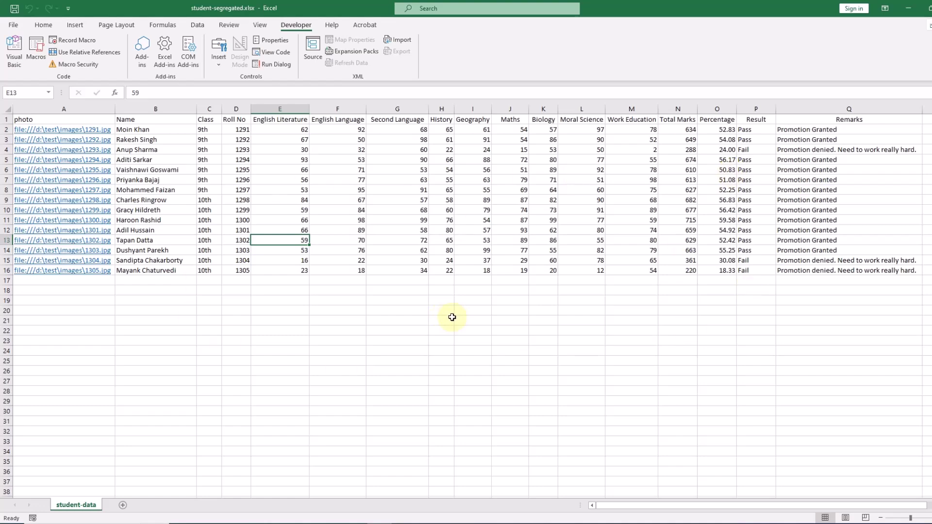
{"action": "left_click", "coordinate": [346, 522]}
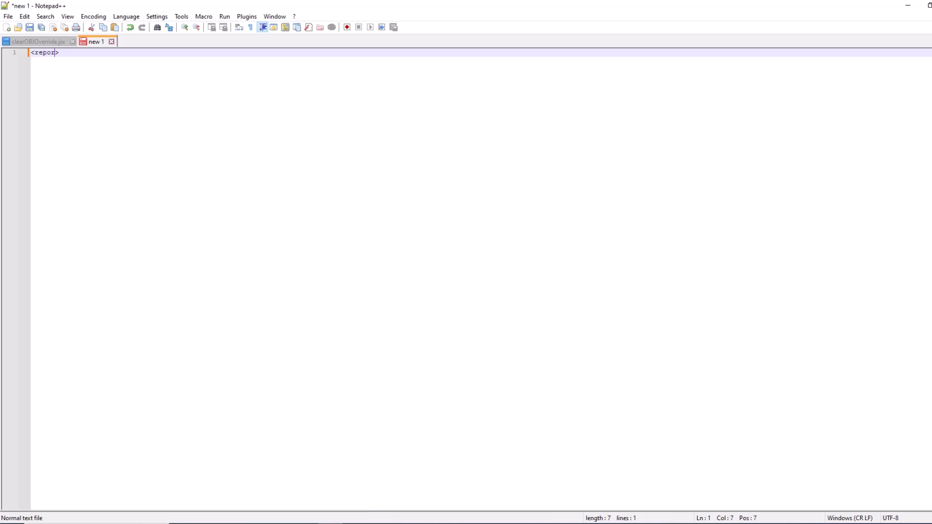
{"action": "type", "text": "<report-data"}
{"action": "key", "text": "ctrl+a"}
{"action": "key", "text": "ctrl+c"}
{"action": "key", "text": "End"}
{"action": "key", "text": "Return"}
{"action": "key", "text": "ctrl+v"}
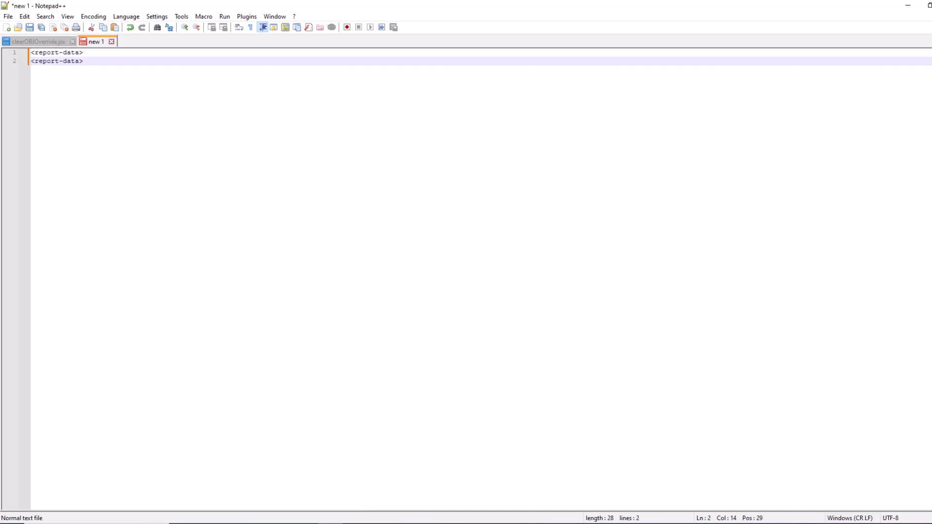
Step: Make the second line the closing </report-data> tag with an empty line between the tags
{"action": "left_click", "coordinate": [31, 60]}
{"action": "type", "text": "/"}
{"action": "key", "text": "Return"}
{"action": "key", "text": "BackSpace"}
{"action": "key", "text": "Return"}
{"action": "key", "text": "Up"}
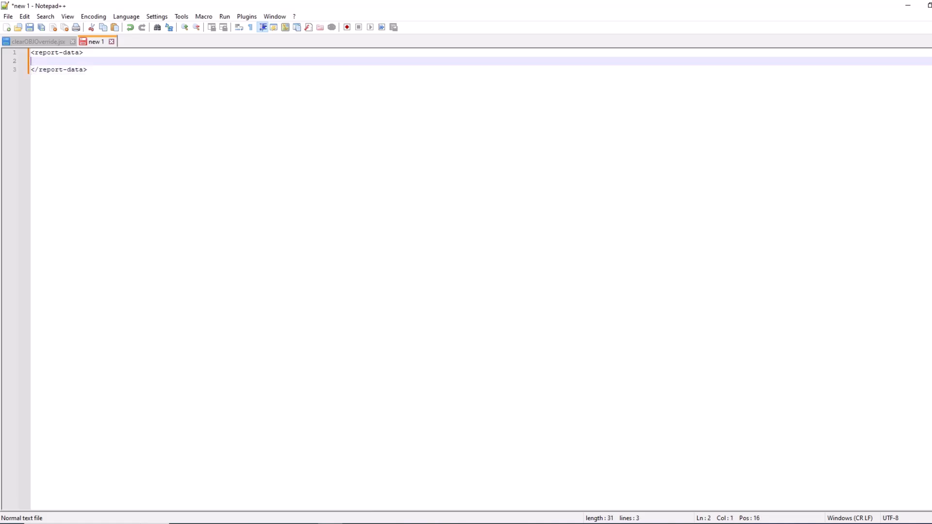
{"action": "left_click", "coordinate": [100, 87]}
{"action": "key", "text": "ctrl+a"}
{"action": "left_click", "coordinate": [104, 111]}
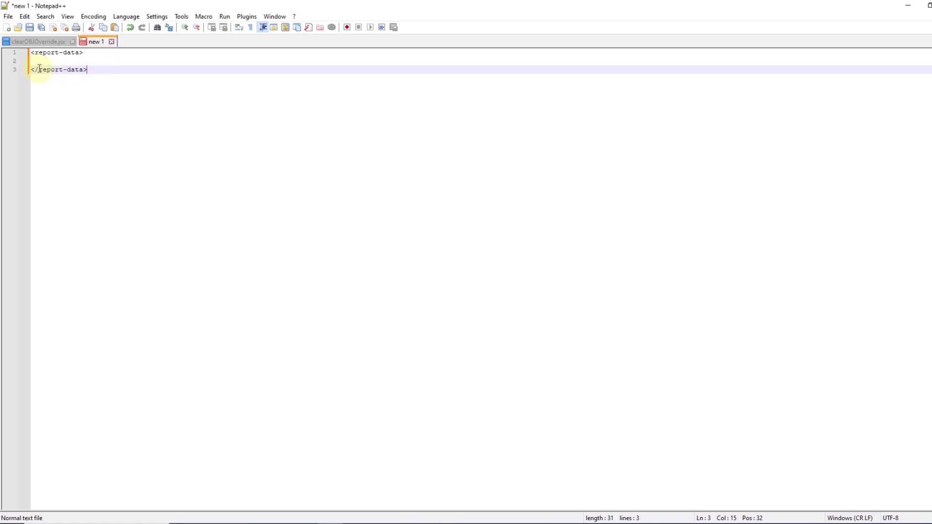
{"action": "left_click", "coordinate": [412, 522]}
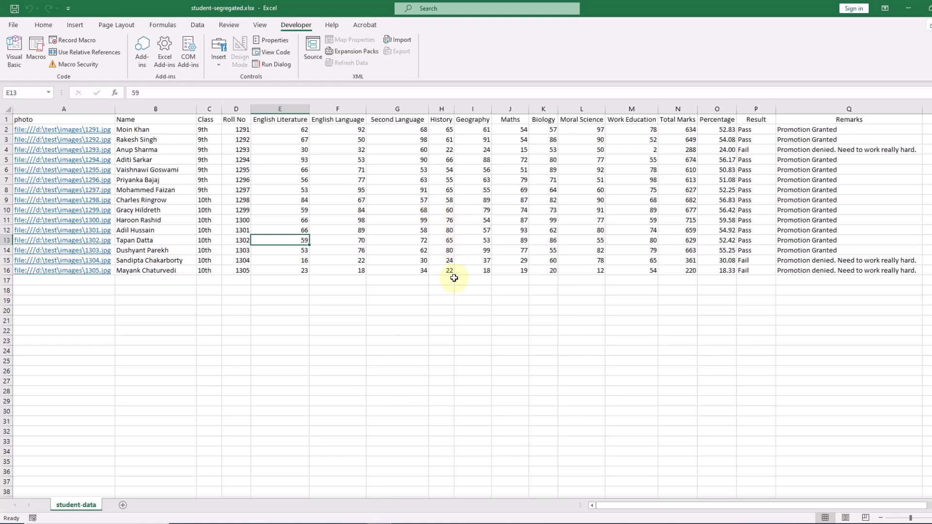
Step: Add opening and closing student tags inside report-data, with a blank line between them
{"action": "left_click", "coordinate": [335, 523]}
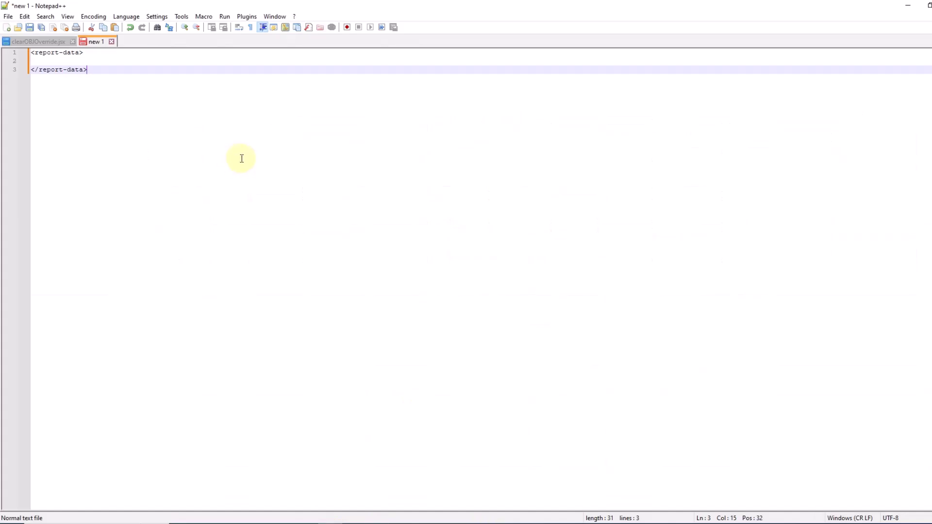
{"action": "key", "text": "Up"}
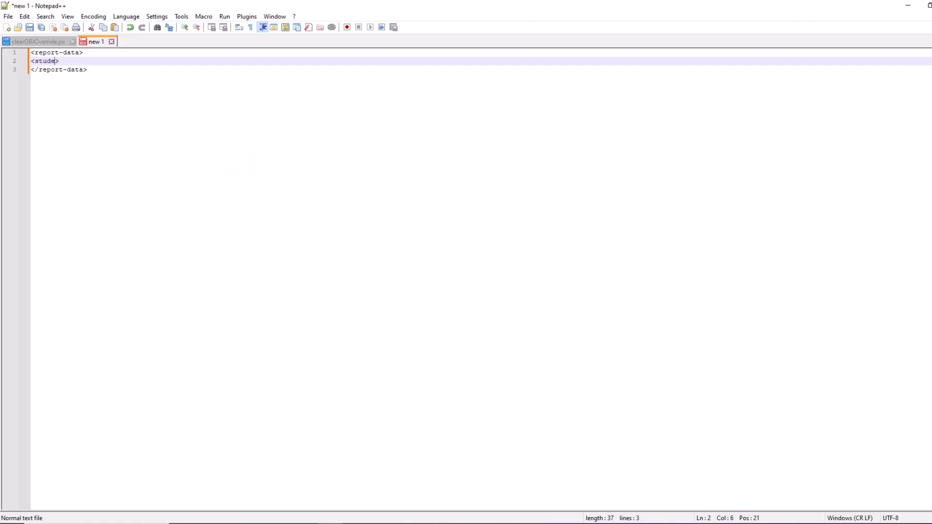
{"action": "key", "text": "shift+End"}
{"action": "key", "text": "ctrl+c"}
{"action": "key", "text": "End"}
{"action": "key", "text": "Return"}
{"action": "key", "text": "ctrl+v"}
{"action": "key", "text": "Left"}
{"action": "key", "text": "Left"}
{"action": "key", "text": "Left"}
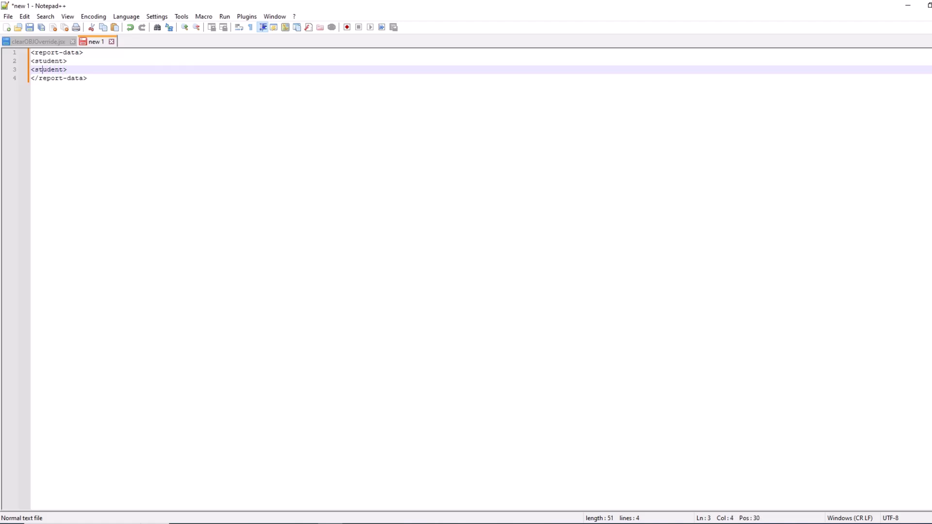
{"action": "type", "text": "/"}
{"action": "left_click", "coordinate": [86, 60]}
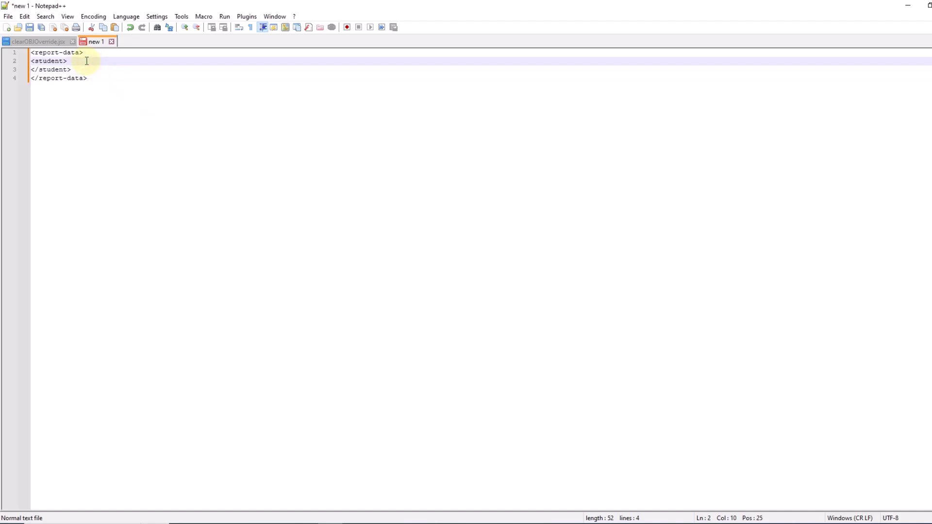
{"action": "key", "text": "Return"}
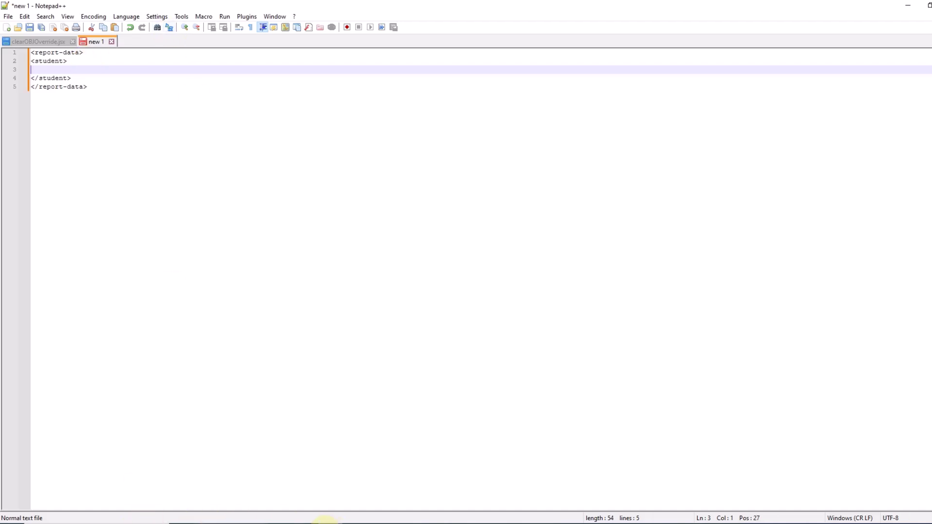
{"action": "left_click", "coordinate": [371, 523]}
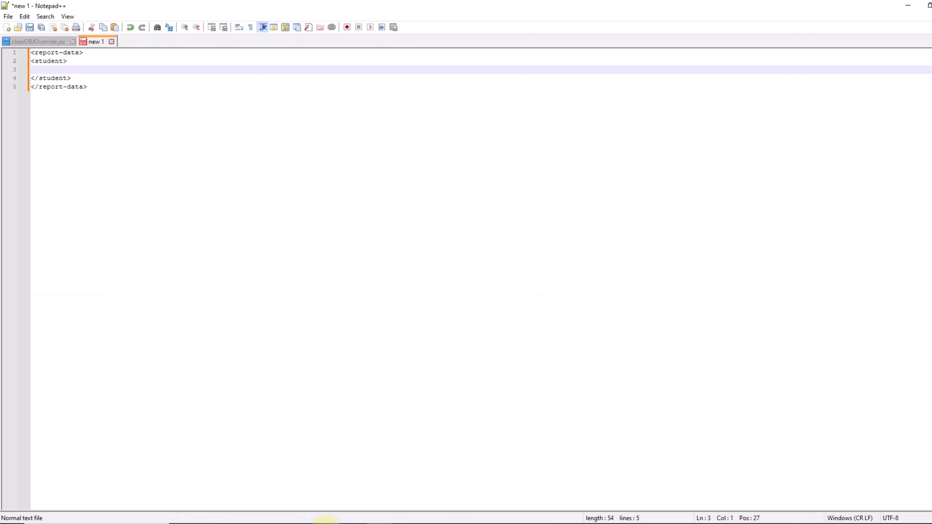
Step: Add an opening and closing name tag pair inside the student element
{"action": "left_click", "coordinate": [322, 521]}
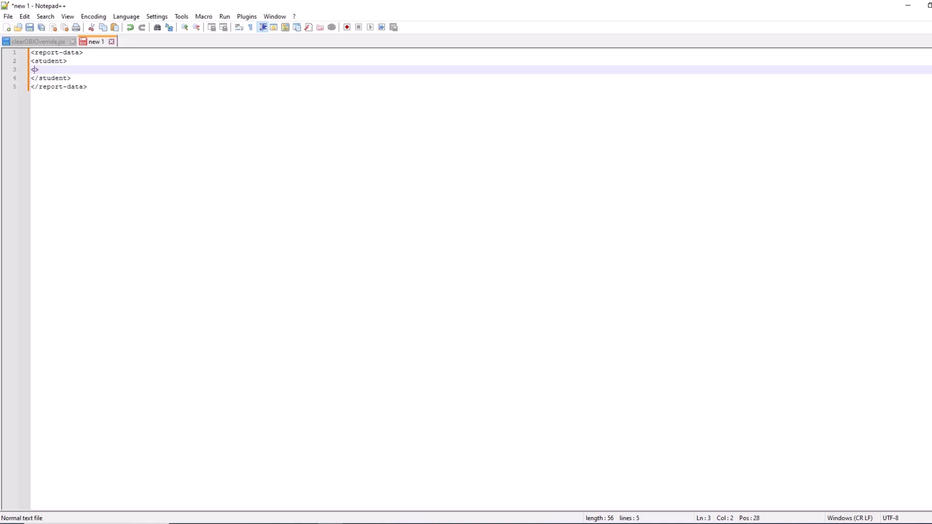
{"action": "key", "text": "Home"}
{"action": "key", "text": "shift+End"}
{"action": "key", "text": "ctrl+c"}
{"action": "key", "text": "End"}
{"action": "key", "text": "ctrl+v"}
{"action": "key", "text": "Left"}
{"action": "key", "text": "End"}
{"action": "key", "text": "Return"}
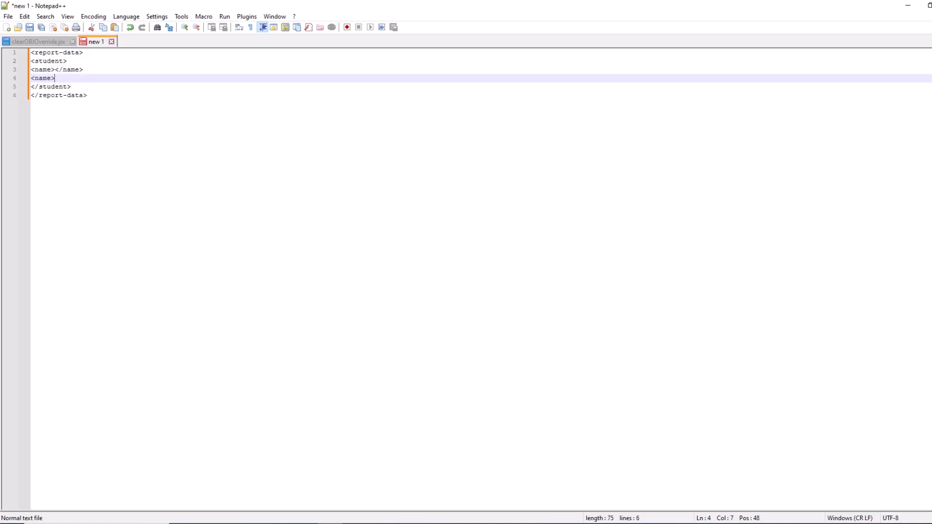
Step: Add a class line (typed 'calss') and a roll-no line closed as roll-name
{"action": "key", "text": "ctrl+shift+Left"}
{"action": "key", "text": "shift+Right"}
{"action": "key", "text": "BackSpace"}
{"action": "key", "text": "BackSpace"}
{"action": "type", "text": "calss"}
{"action": "key", "text": "End"}
{"action": "key", "text": "ctrl+d"}
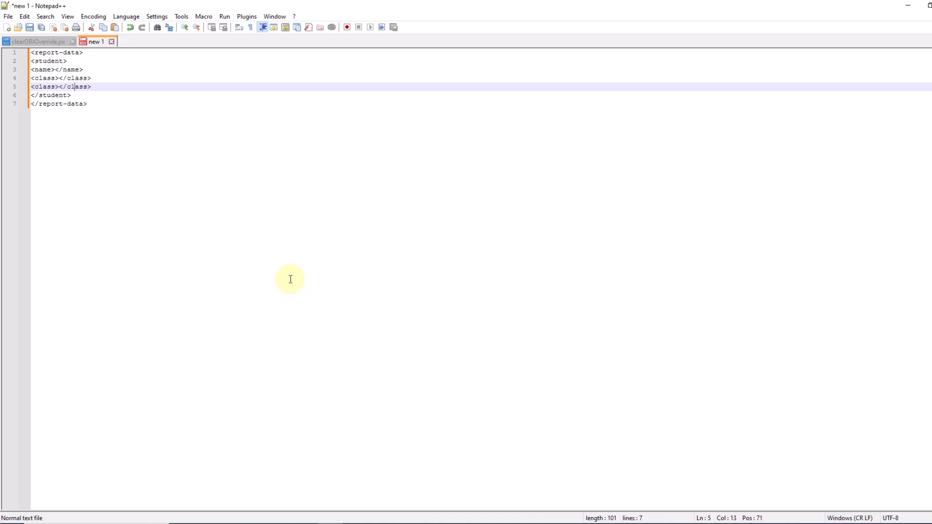
{"action": "key", "text": "ctrl+shift+Left"}
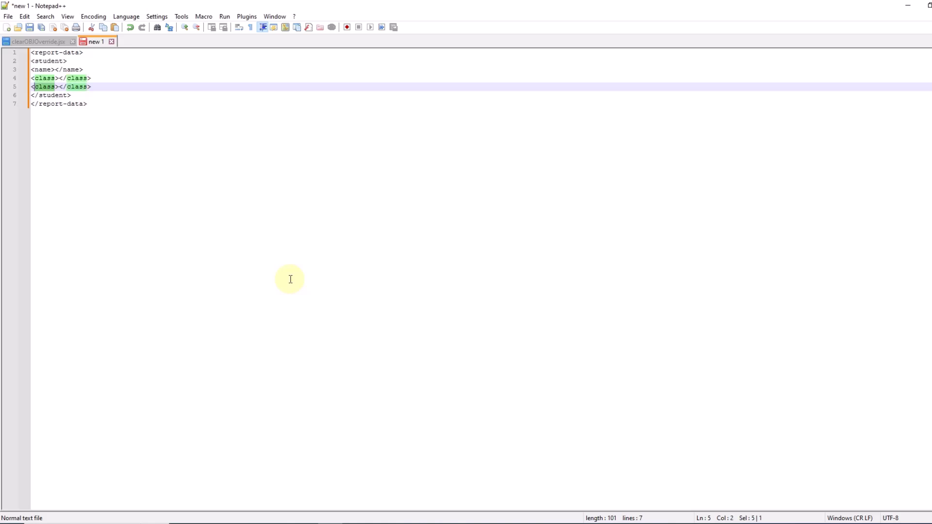
{"action": "type", "text": "roll-no"}
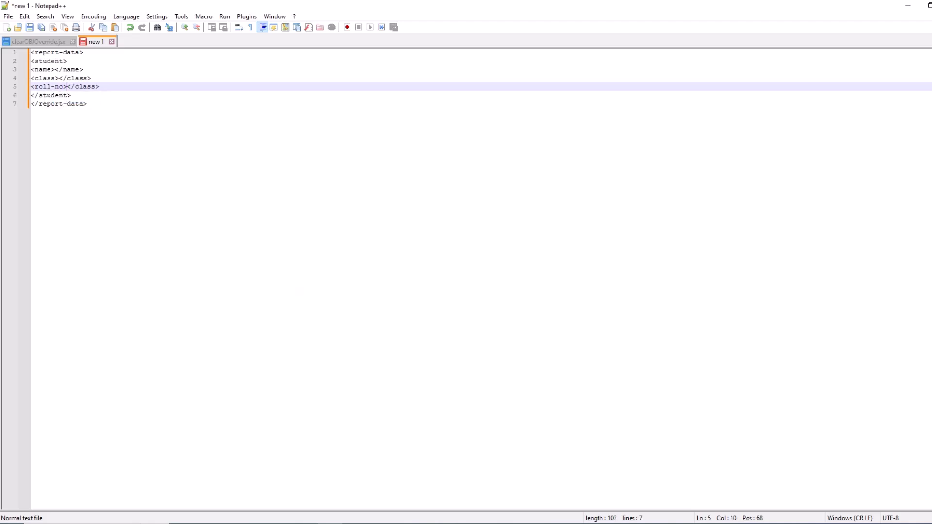
{"action": "key", "text": "Right"}
{"action": "key", "text": "shift+Right"}
{"action": "key", "text": "shift+Right"}
{"action": "type", "text": "rol"}
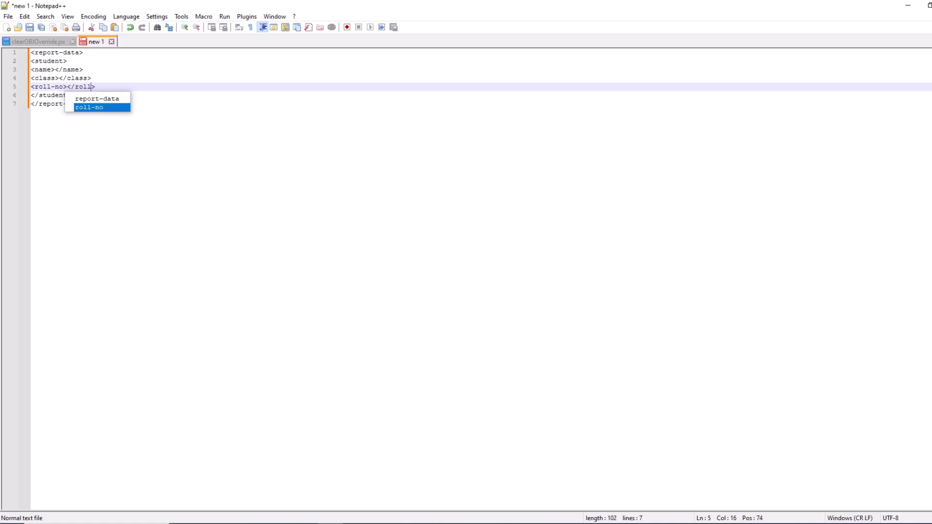
{"action": "type", "text": "l-name"}
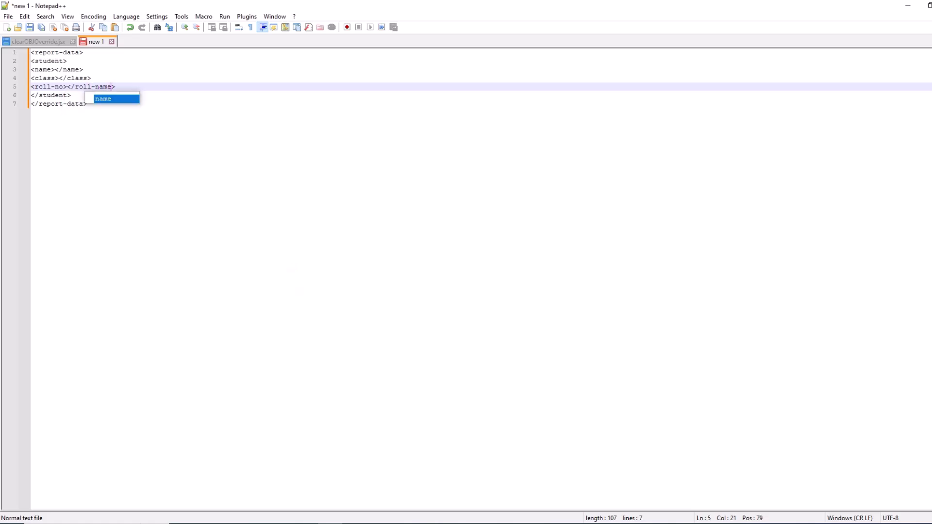
{"action": "left_click", "coordinate": [345, 325]}
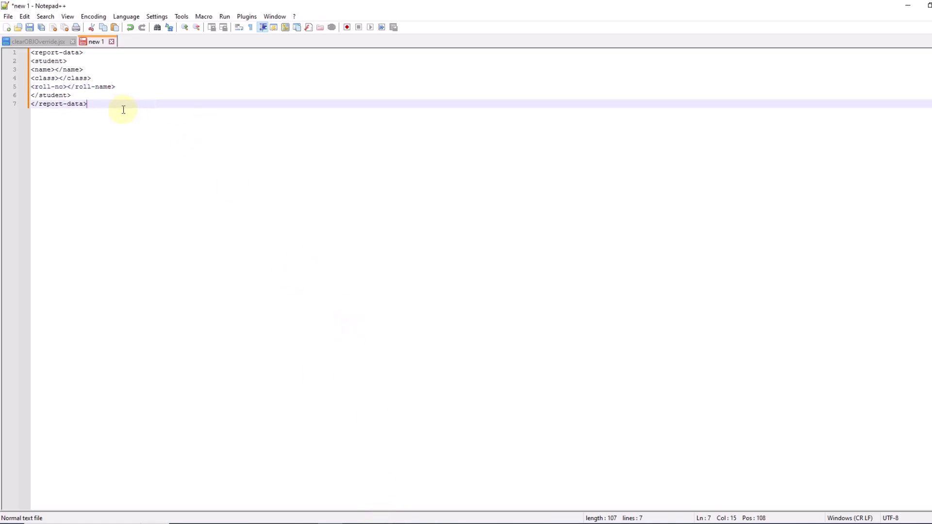
{"action": "left_click_drag", "start_coordinate": [119, 86], "coordinate": [26, 74]}
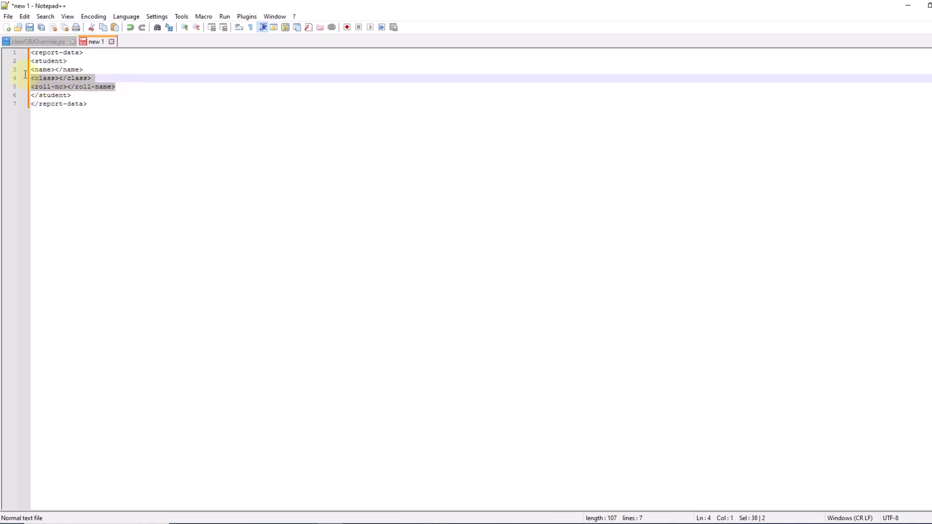
{"action": "left_click", "coordinate": [381, 246]}
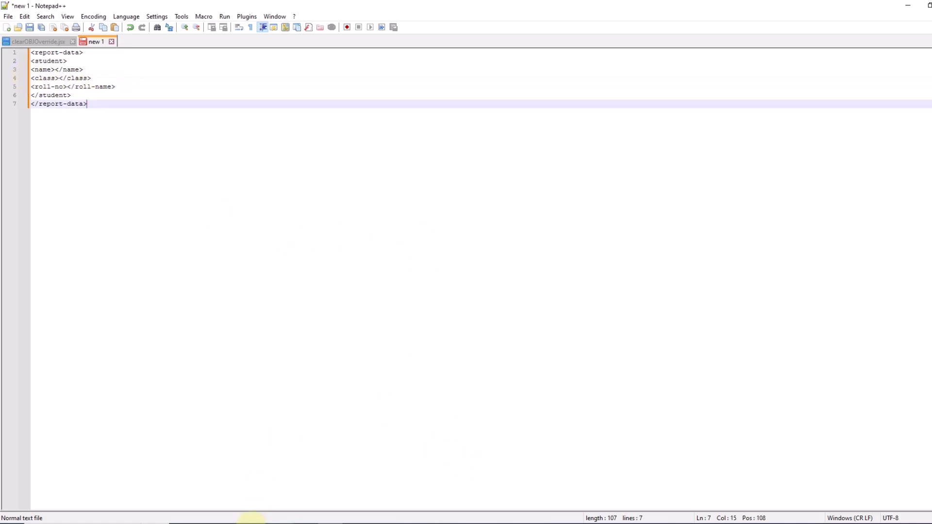
Step: Paste the first student block from student-schema.txt over the hand-typed student lines in Notepad++
{"action": "key", "text": "alt+Tab"}
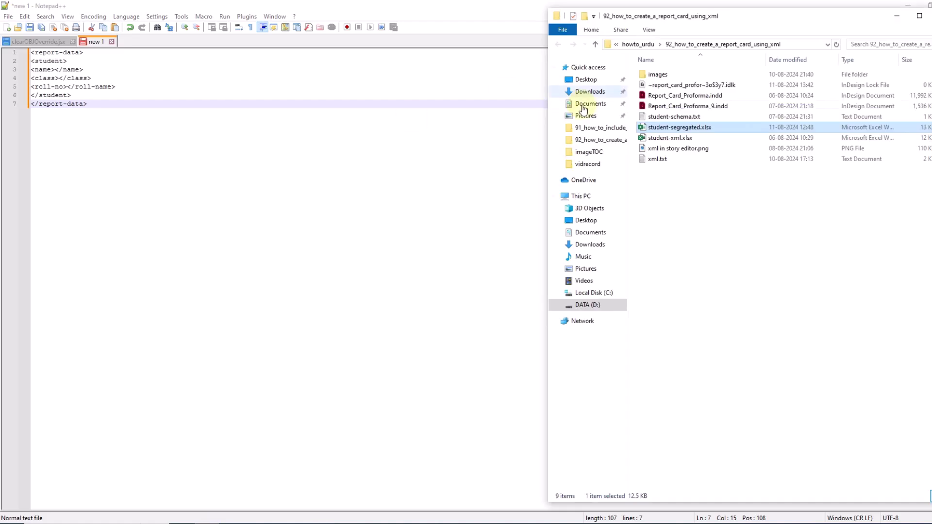
{"action": "double_click", "coordinate": [631, 117]}
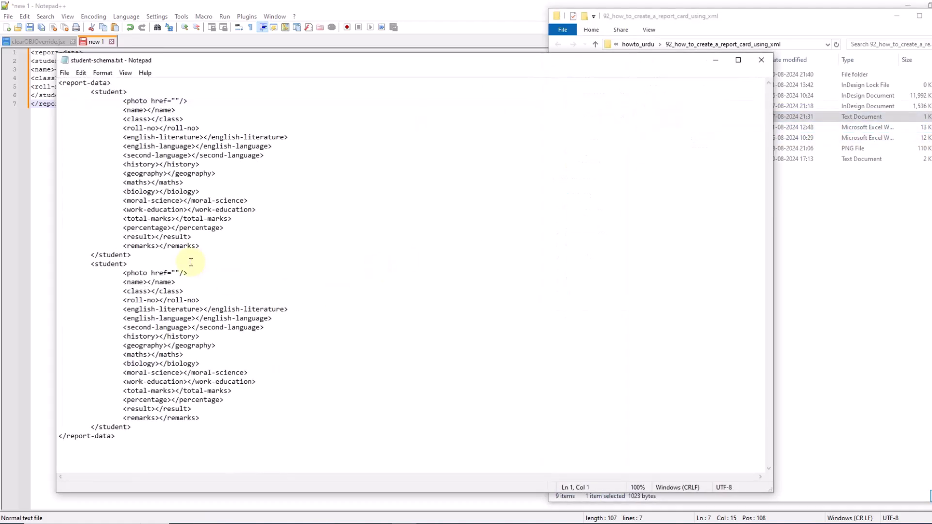
{"action": "left_click_drag", "start_coordinate": [143, 254], "coordinate": [1, 96]}
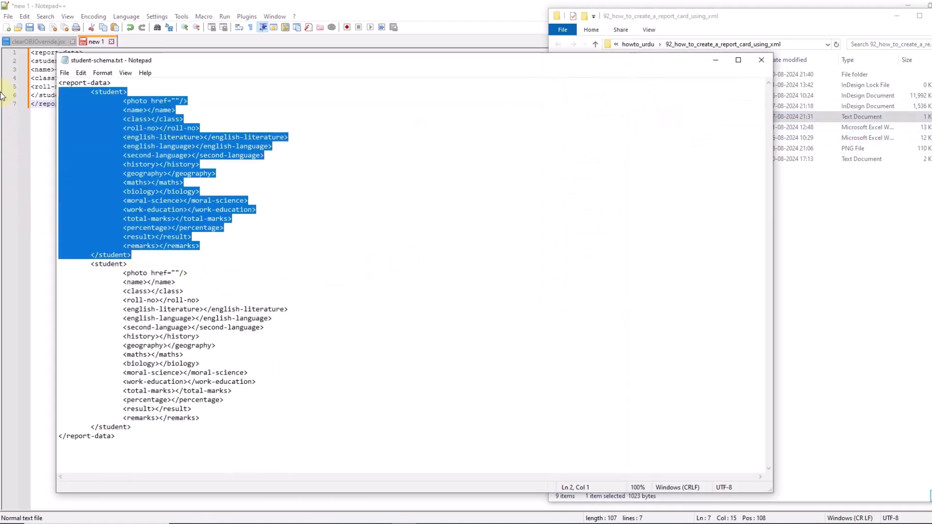
{"action": "left_click", "coordinate": [365, 16]}
{"action": "left_click_drag", "start_coordinate": [78, 96], "coordinate": [1, 62]}
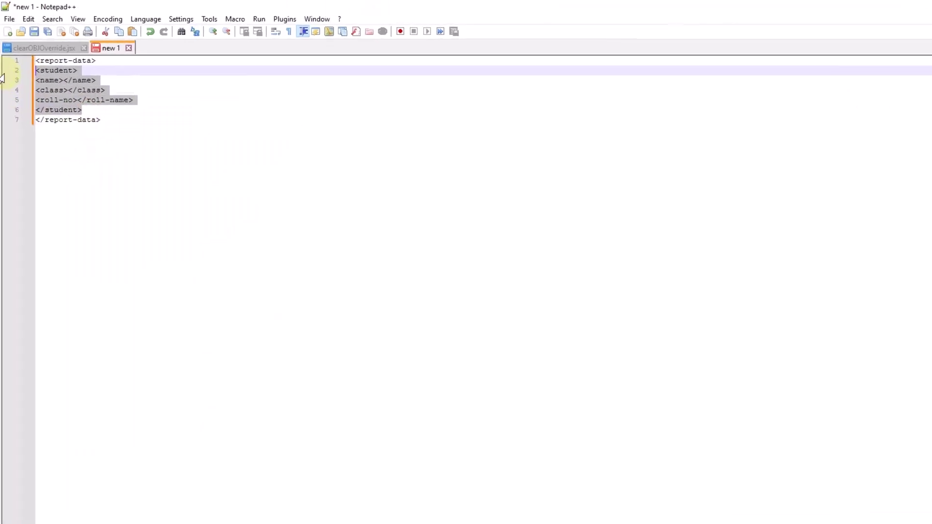
{"action": "key", "text": "ctrl+v"}
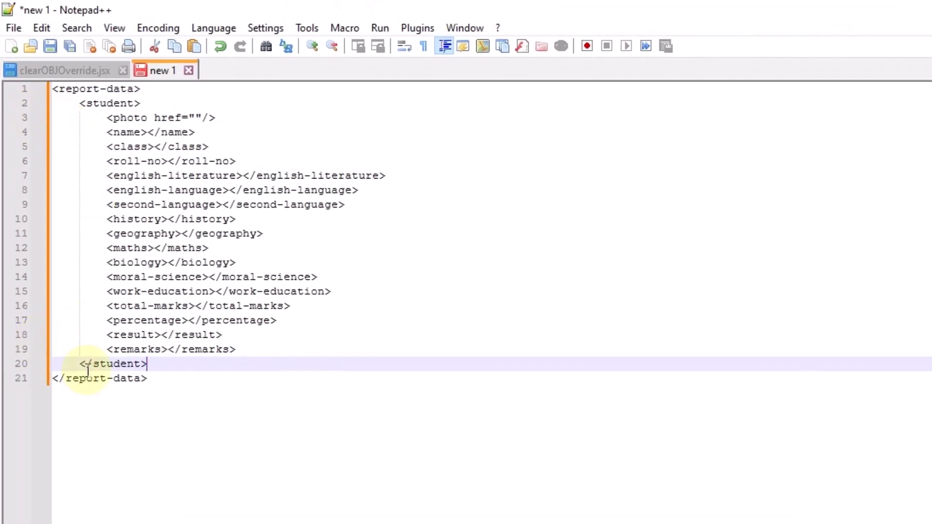
{"action": "left_click_drag", "start_coordinate": [147, 364], "coordinate": [2, 105]}
Step: Remove the indentation from lines 2–20 and inspect the photo line's empty href value
{"action": "key", "text": "shift+Tab"}
{"action": "key", "text": "shift+Tab"}
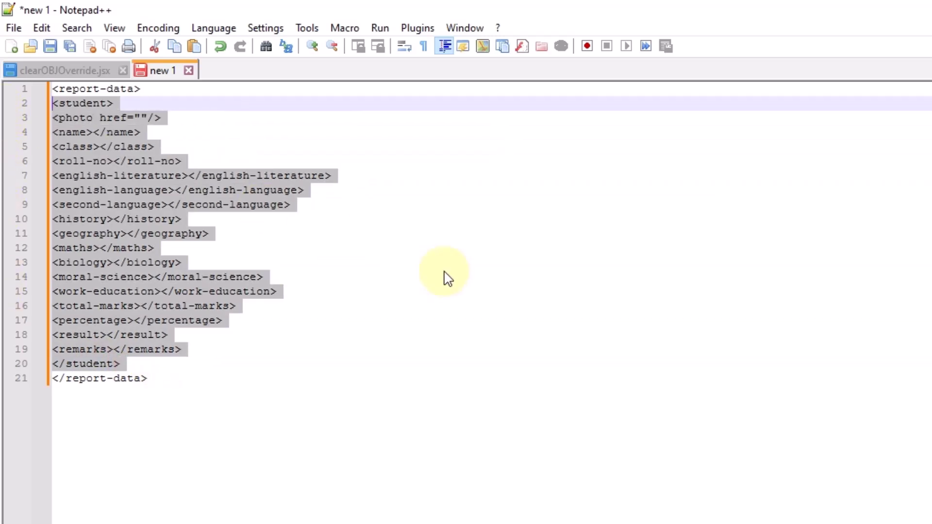
{"action": "left_click", "coordinate": [498, 321]}
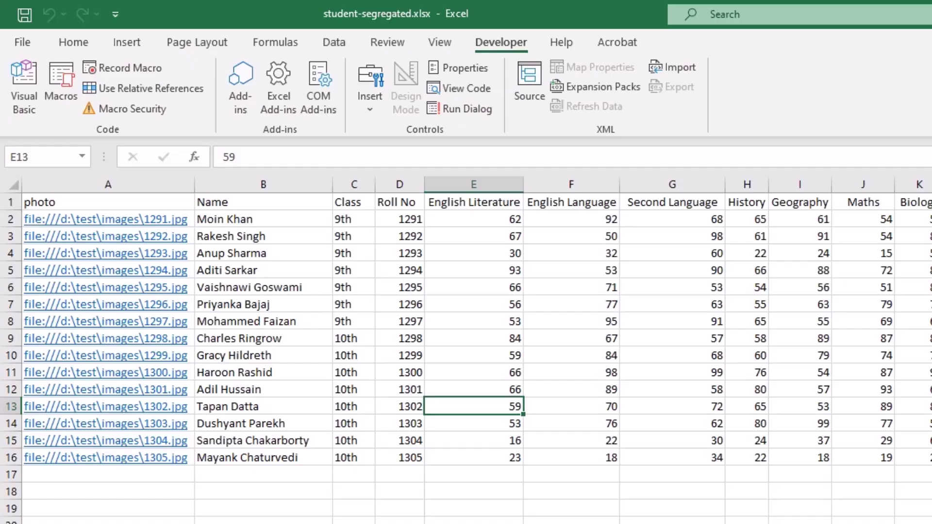
{"action": "key", "text": "alt+Tab"}
{"action": "left_click_drag", "start_coordinate": [115, 102], "coordinate": [20, 115]}
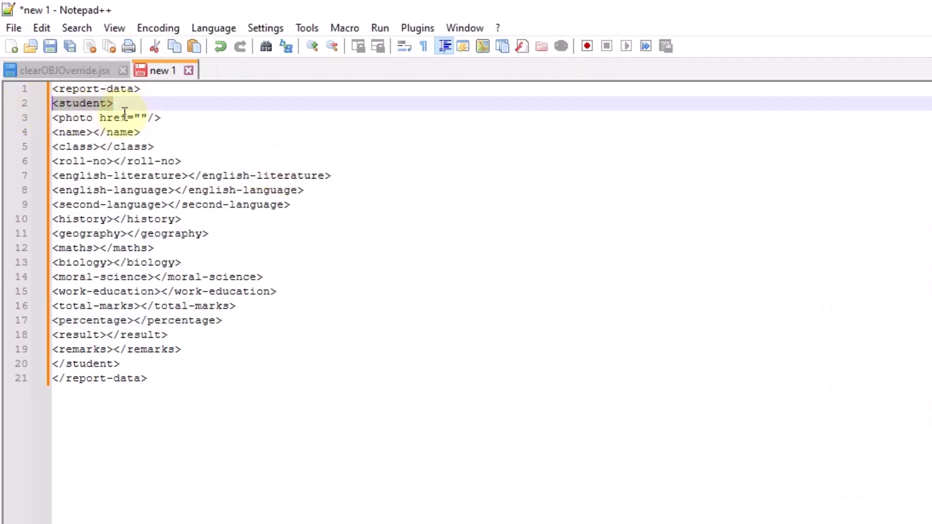
{"action": "left_click_drag", "start_coordinate": [170, 118], "coordinate": [56, 121]}
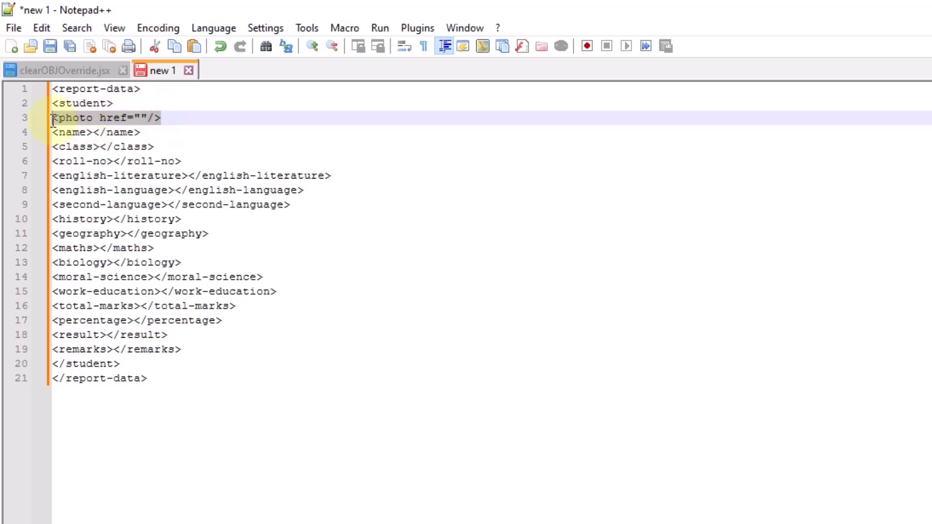
{"action": "left_click", "coordinate": [103, 118]}
{"action": "left_click", "coordinate": [140, 118]}
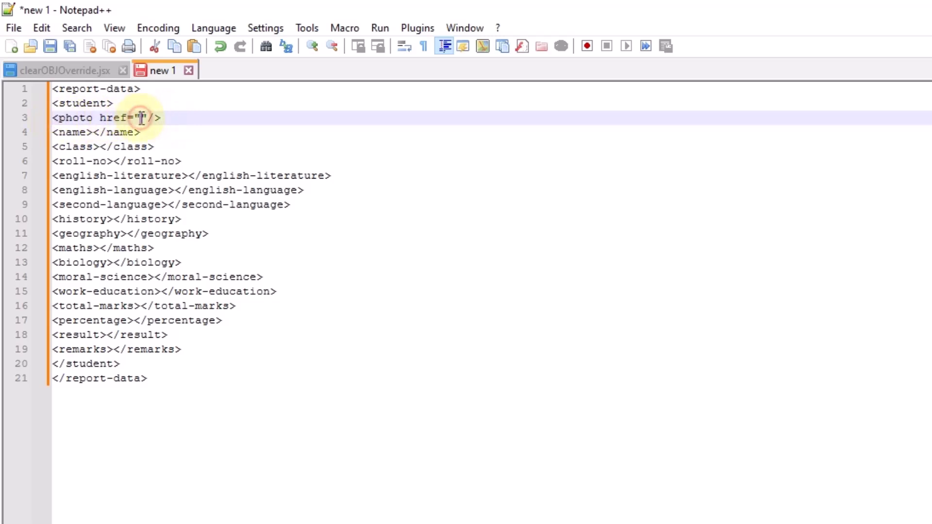
Step: Compare the photo line with Excel's photo column, then add an empty line after </student>
{"action": "key", "text": "alt+Tab"}
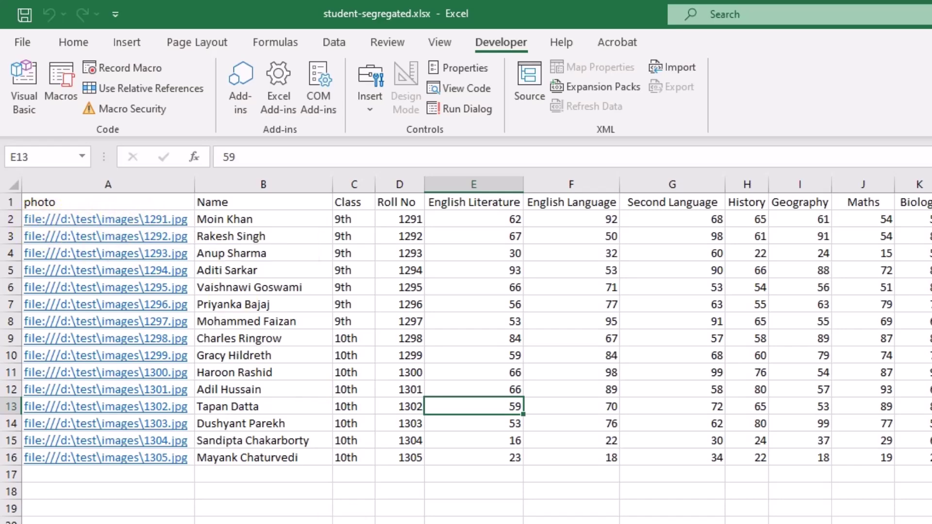
{"action": "key", "text": "alt+Tab"}
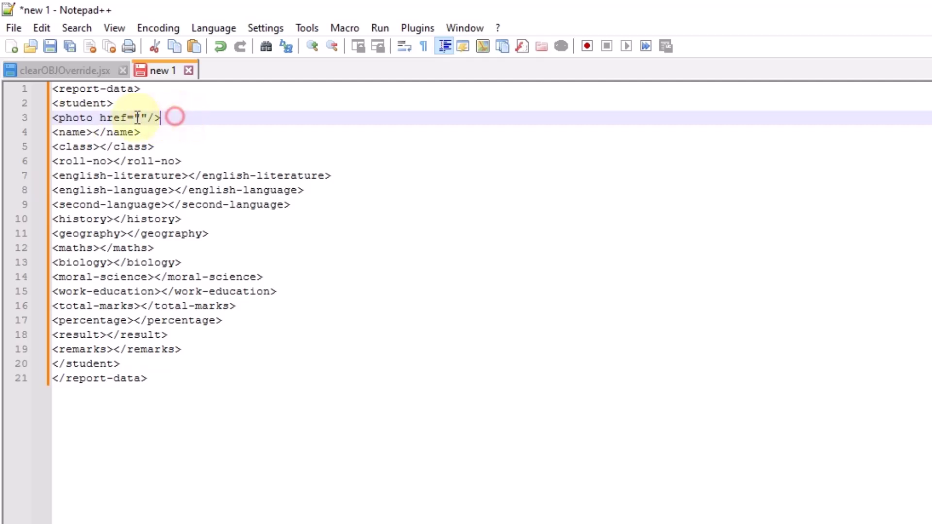
{"action": "left_click_drag", "start_coordinate": [176, 117], "coordinate": [51, 118]}
{"action": "left_click", "coordinate": [214, 378]}
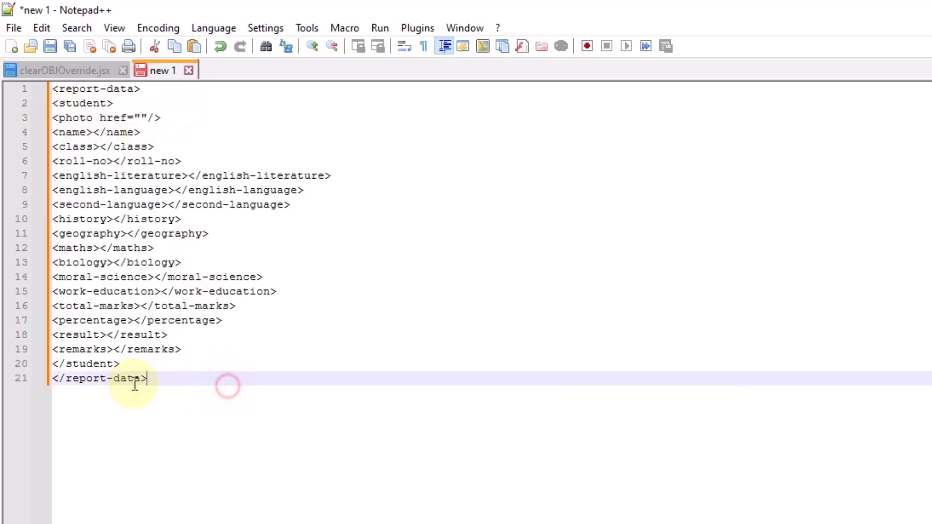
{"action": "left_click_drag", "start_coordinate": [121, 364], "coordinate": [3, 103]}
{"action": "key", "text": "ctrl+c"}
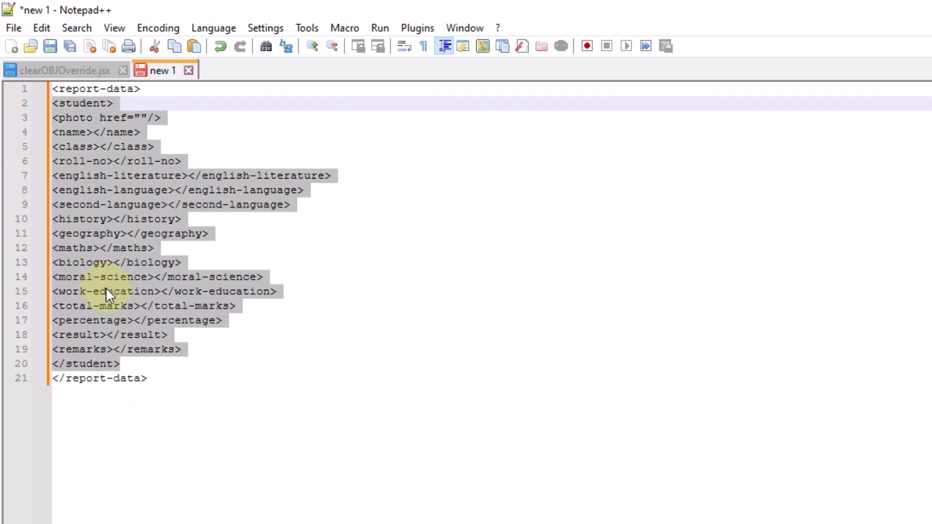
{"action": "left_click", "coordinate": [134, 364]}
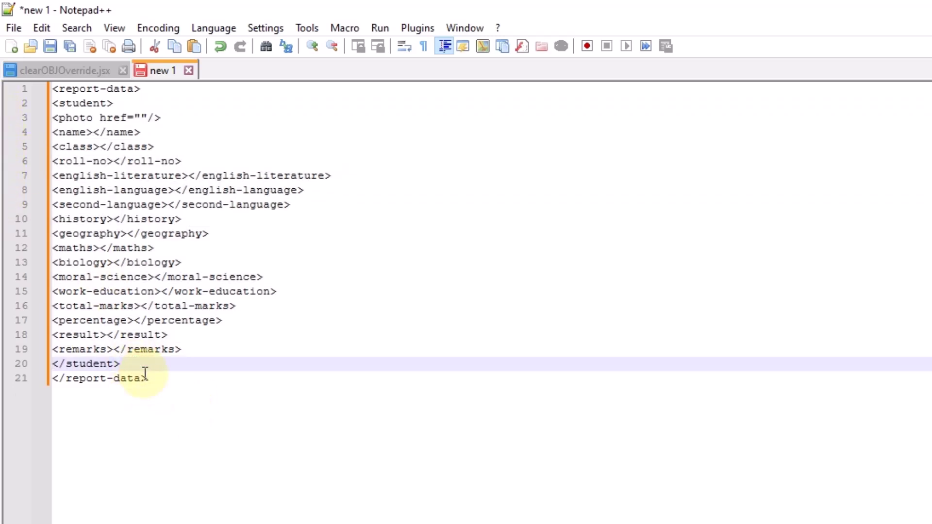
{"action": "key", "text": "Return"}
Step: Paste a second identical student block into the template and close the Notepad schema file
{"action": "key", "text": "ctrl+v"}
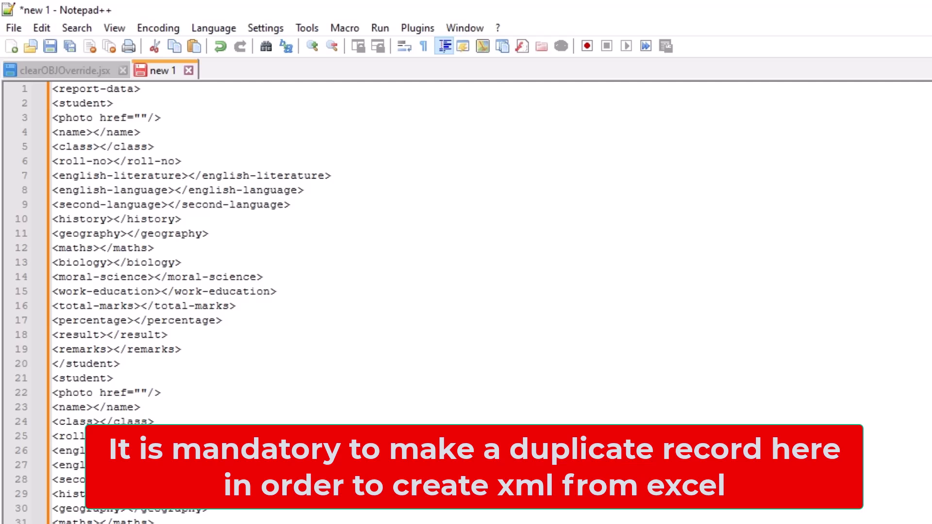
{"action": "left_click_drag", "start_coordinate": [4, 480], "coordinate": [10, 90]}
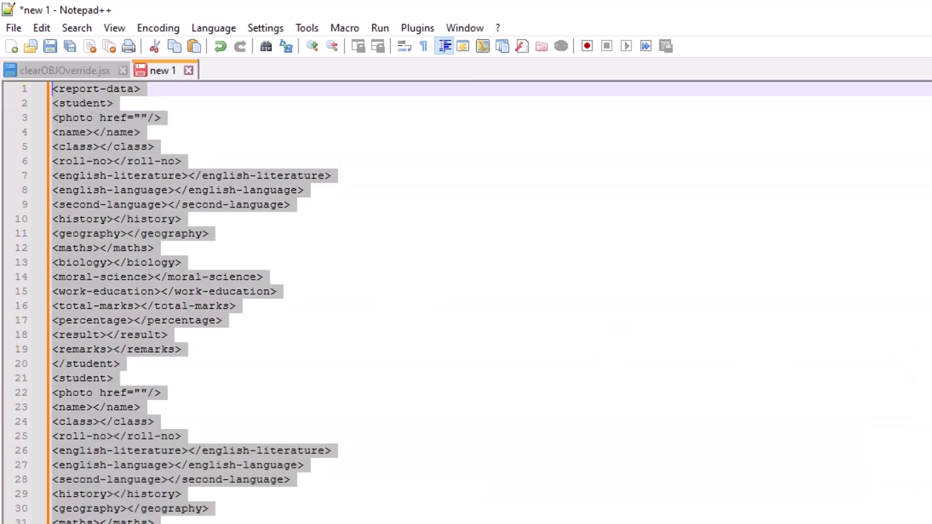
{"action": "key", "text": "alt+Tab"}
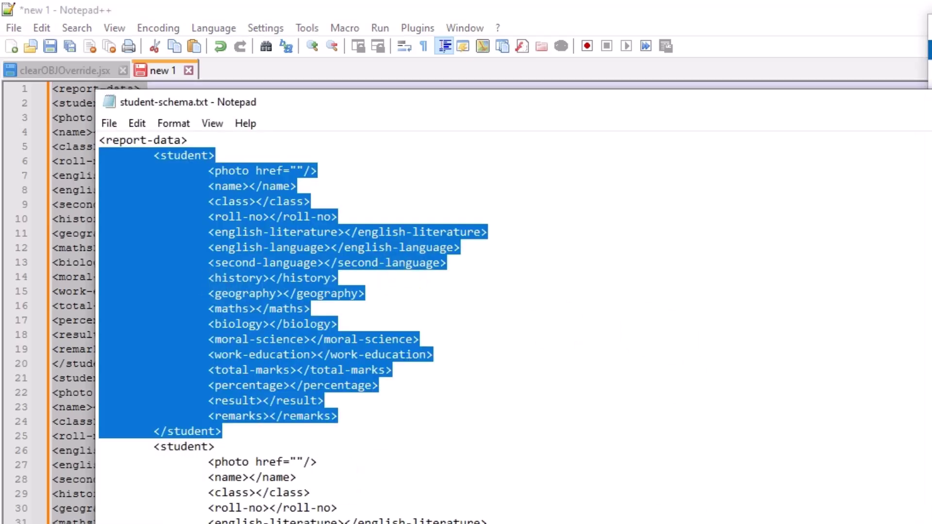
{"action": "key", "text": "alt+Tab"}
{"action": "left_click", "coordinate": [416, 391]}
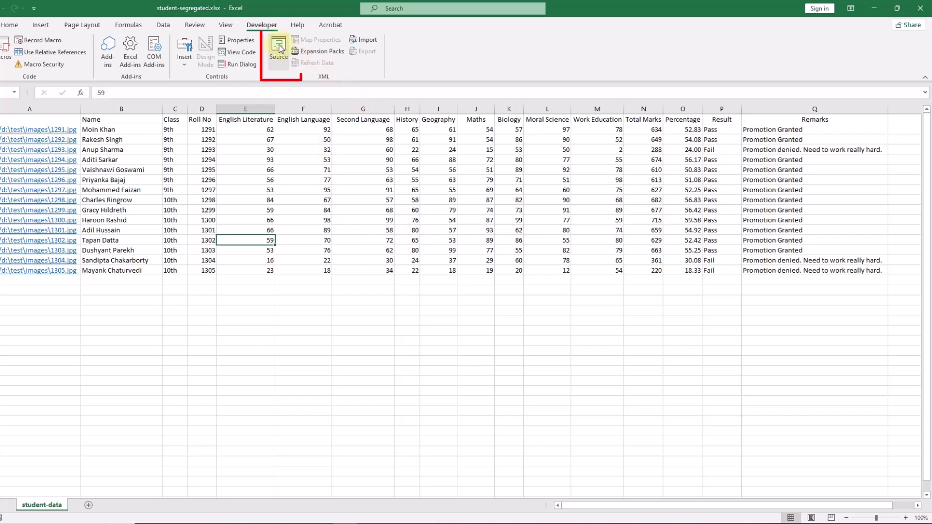
Step: Add the report-data_Map XML map from student-schema.txt in the project folder, listing All Files
{"action": "left_click", "coordinate": [279, 48]}
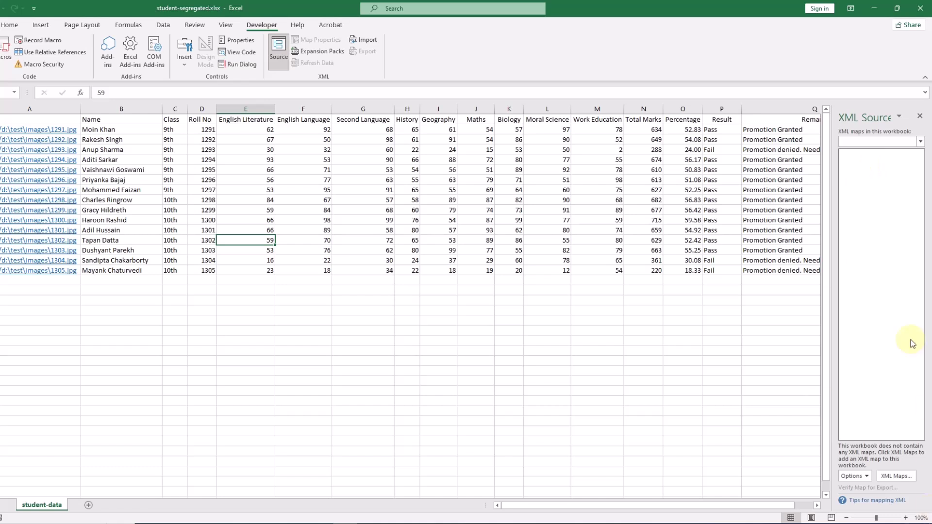
{"action": "left_click", "coordinate": [898, 477]}
{"action": "left_click", "coordinate": [428, 281]}
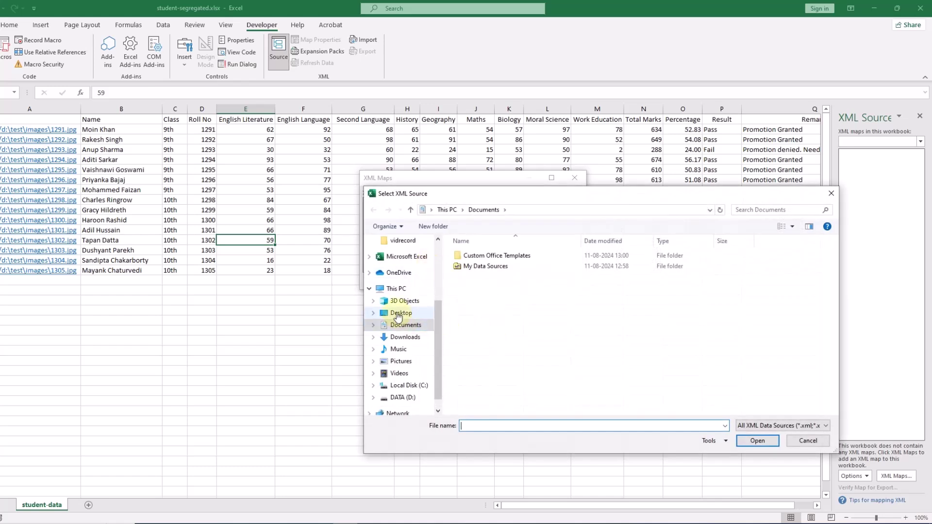
{"action": "left_click", "coordinate": [398, 313]}
{"action": "double_click", "coordinate": [467, 255]}
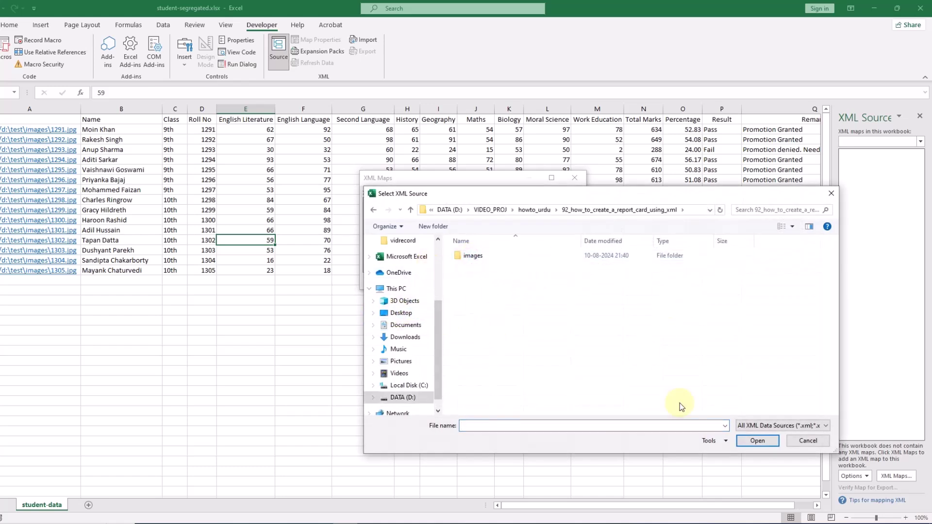
{"action": "left_click", "coordinate": [790, 426]}
{"action": "left_click", "coordinate": [787, 440]}
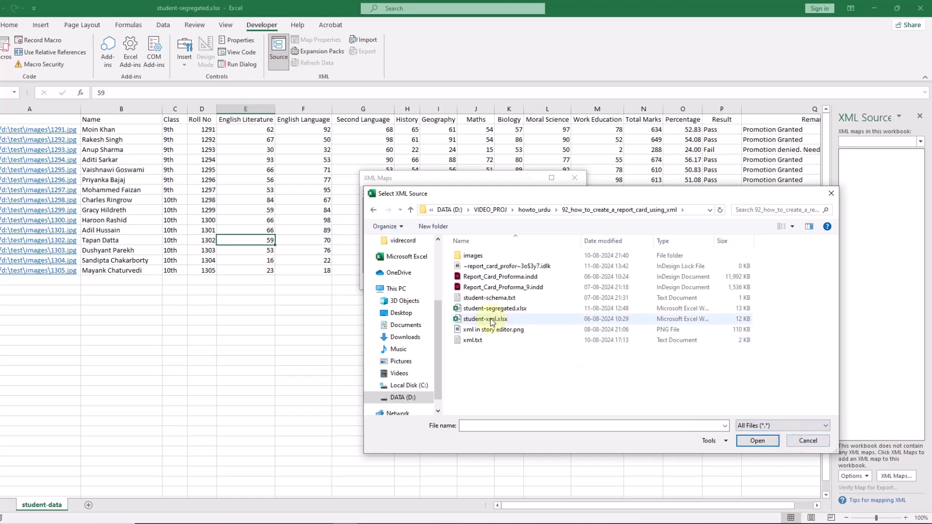
{"action": "left_click", "coordinate": [488, 298]}
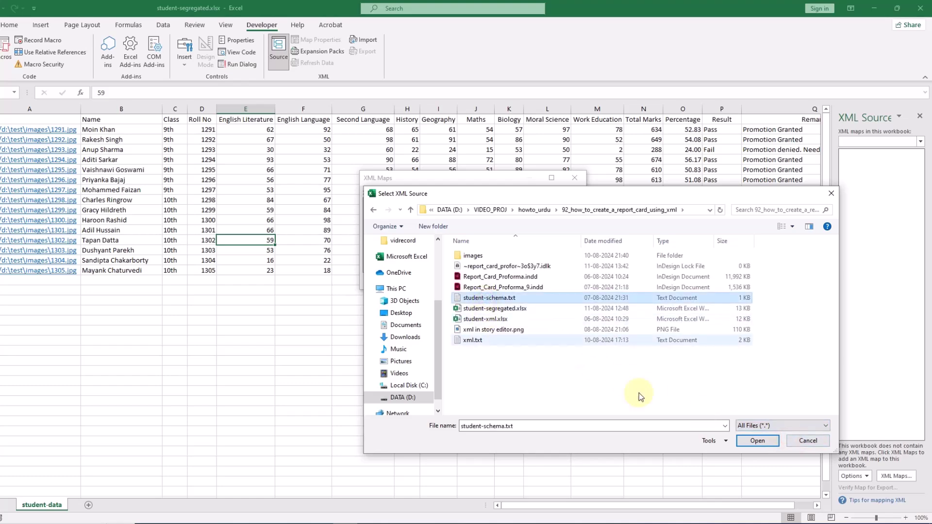
{"action": "left_click", "coordinate": [757, 441]}
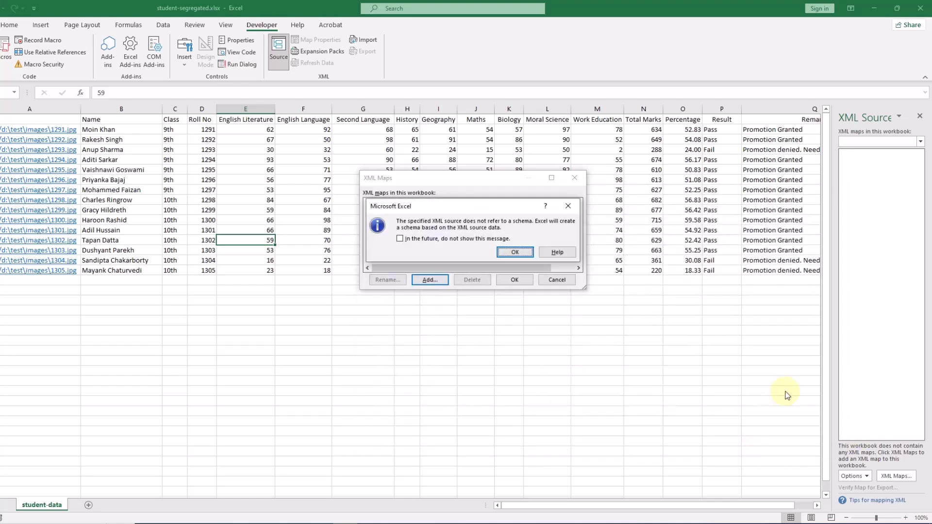
{"action": "left_click", "coordinate": [526, 255]}
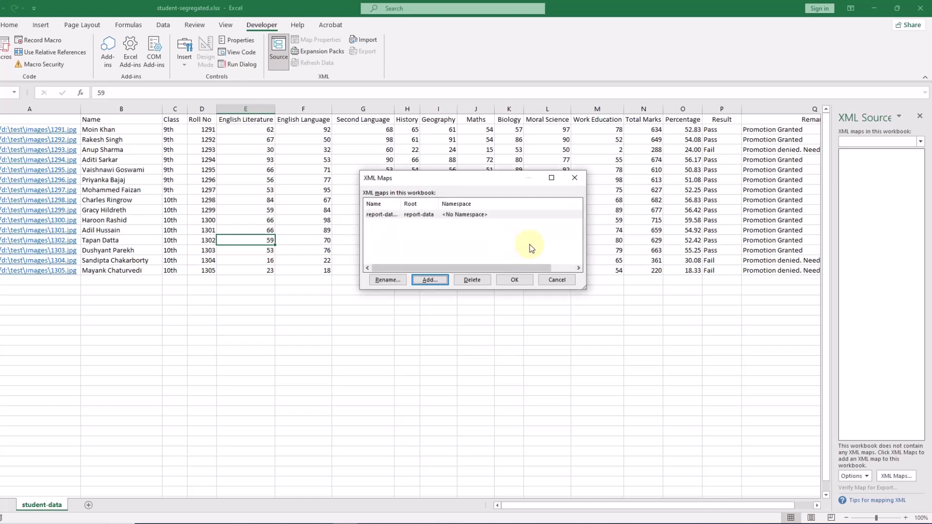
{"action": "left_click_drag", "start_coordinate": [401, 204], "coordinate": [425, 204]}
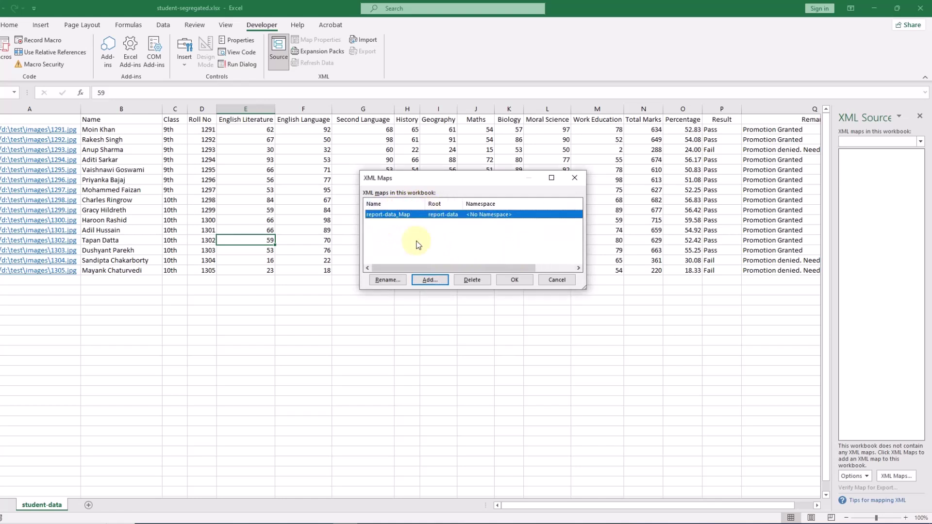
{"action": "left_click", "coordinate": [514, 280]}
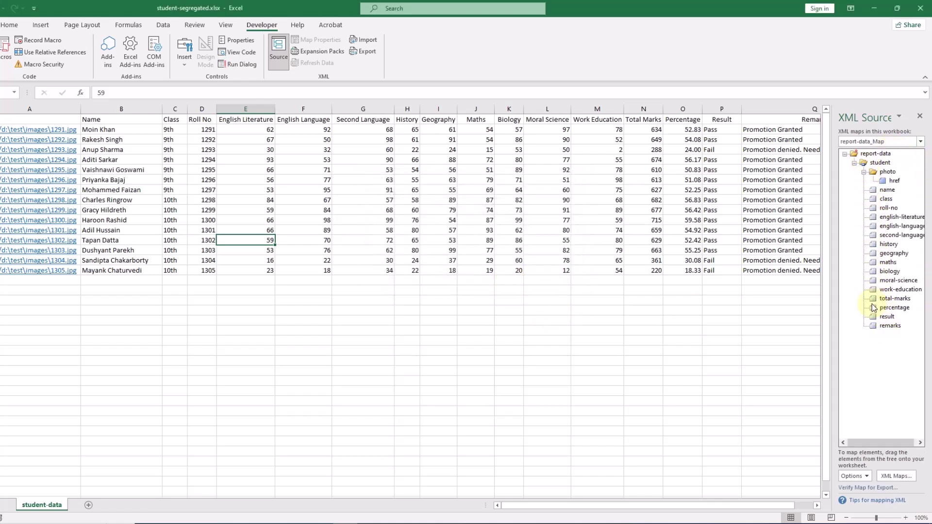
Step: Map photo, name, class, roll-no, english-literature, english-language and history onto their columns
{"action": "left_click", "coordinate": [888, 172]}
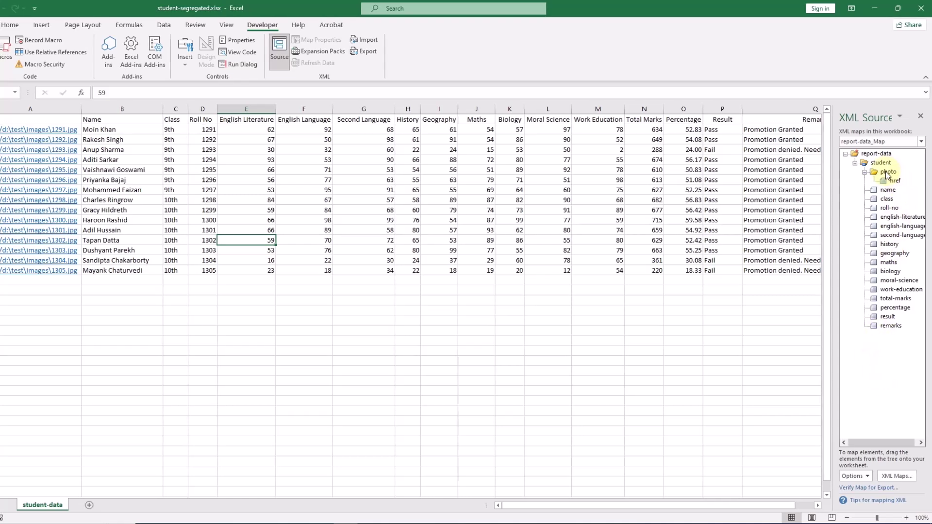
{"action": "left_click_drag", "start_coordinate": [908, 175], "coordinate": [92, 124]}
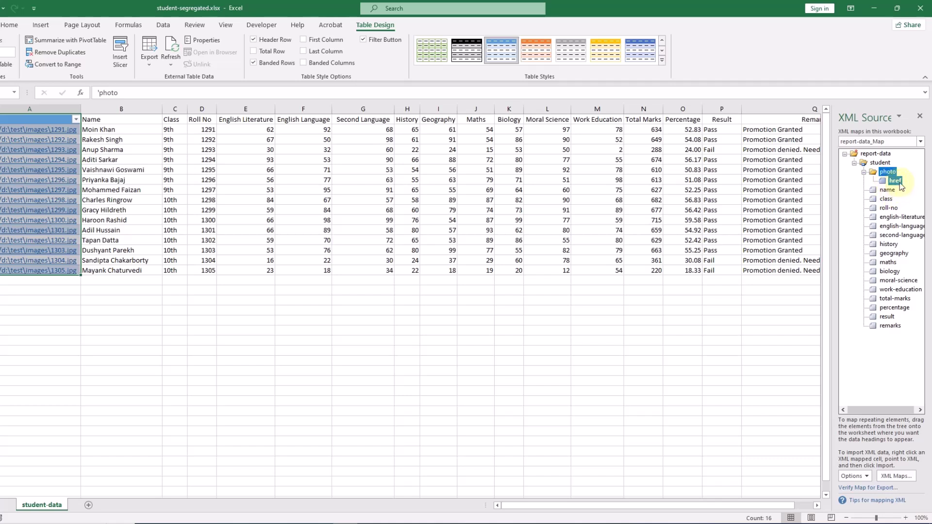
{"action": "left_click_drag", "start_coordinate": [880, 193], "coordinate": [123, 121]}
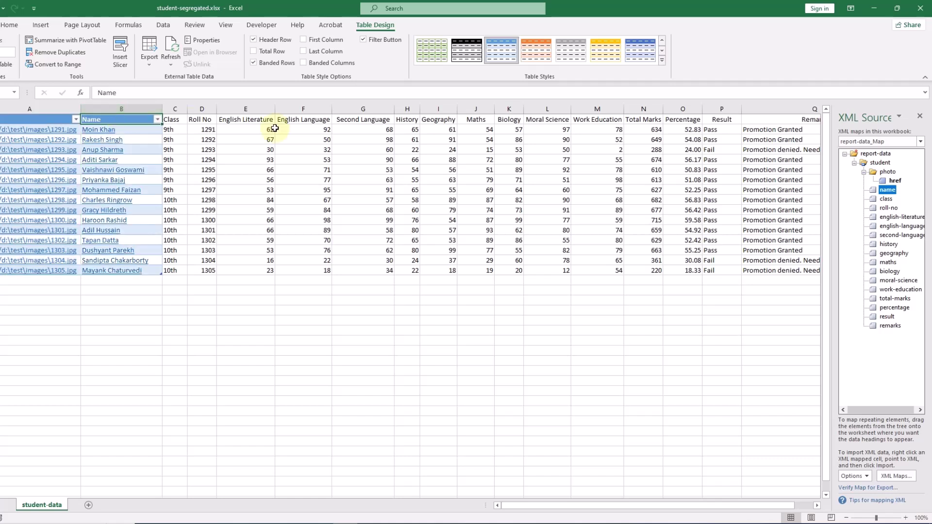
{"action": "mouse_move", "coordinate": [886, 198]}
{"action": "left_mouse_down"}
{"action": "mouse_move", "coordinate": [286, 148]}
{"action": "mouse_move", "coordinate": [173, 121]}
{"action": "left_mouse_up"}
{"action": "left_click_drag", "start_coordinate": [888, 208], "coordinate": [200, 122]}
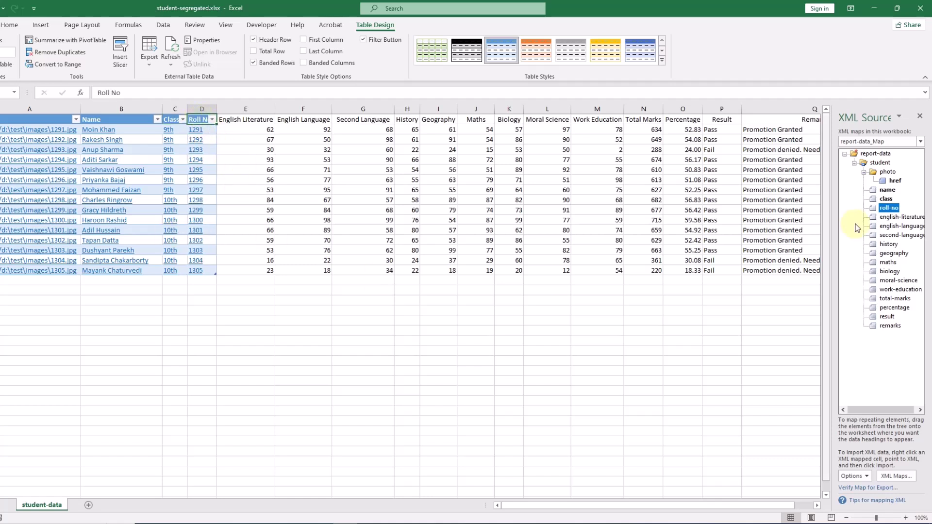
{"action": "left_click_drag", "start_coordinate": [894, 217], "coordinate": [252, 121]}
{"action": "left_click_drag", "start_coordinate": [898, 226], "coordinate": [401, 121]}
{"action": "left_click_drag", "start_coordinate": [889, 244], "coordinate": [458, 122]}
Step: Map geography, biology, moral-science, work-education, result and remarks, keeping existing formatting
{"action": "left_click_drag", "start_coordinate": [890, 253], "coordinate": [552, 121]}
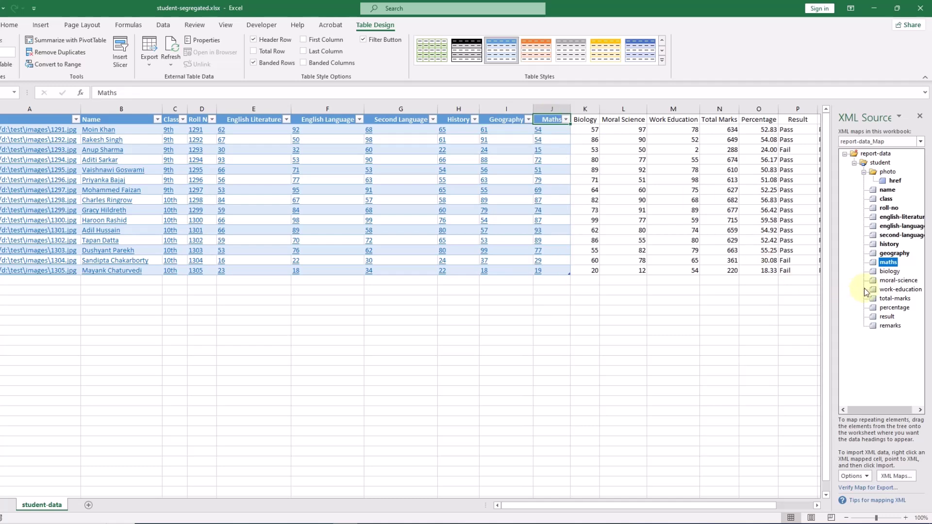
{"action": "left_click_drag", "start_coordinate": [889, 272], "coordinate": [587, 124]}
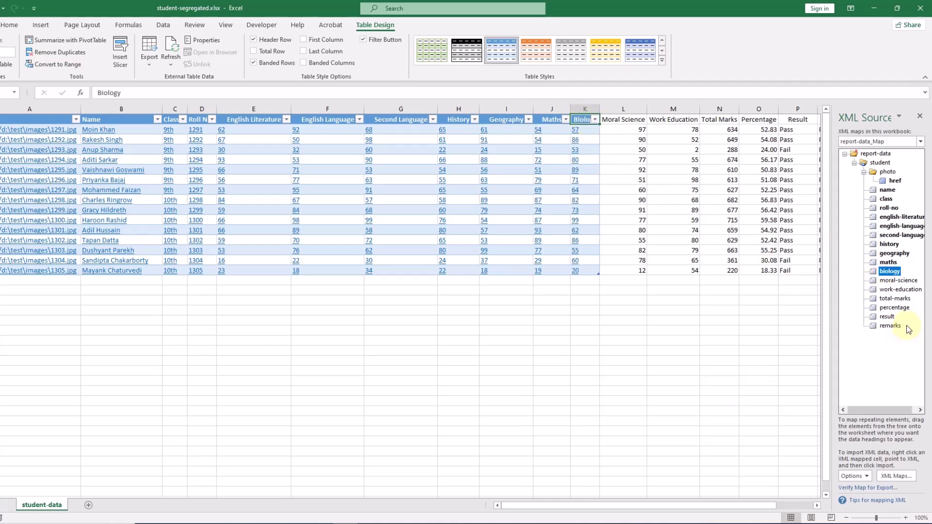
{"action": "left_click_drag", "start_coordinate": [897, 281], "coordinate": [627, 124]}
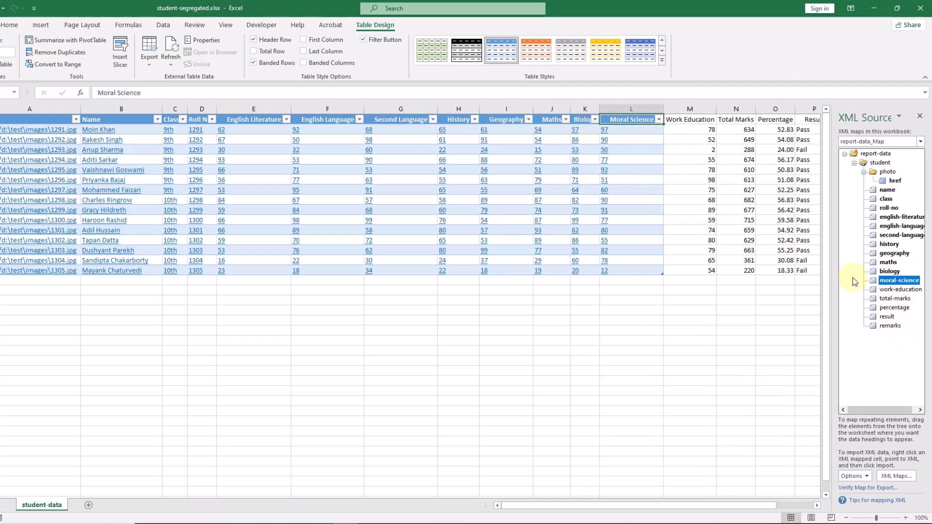
{"action": "left_click_drag", "start_coordinate": [880, 289], "coordinate": [689, 121]}
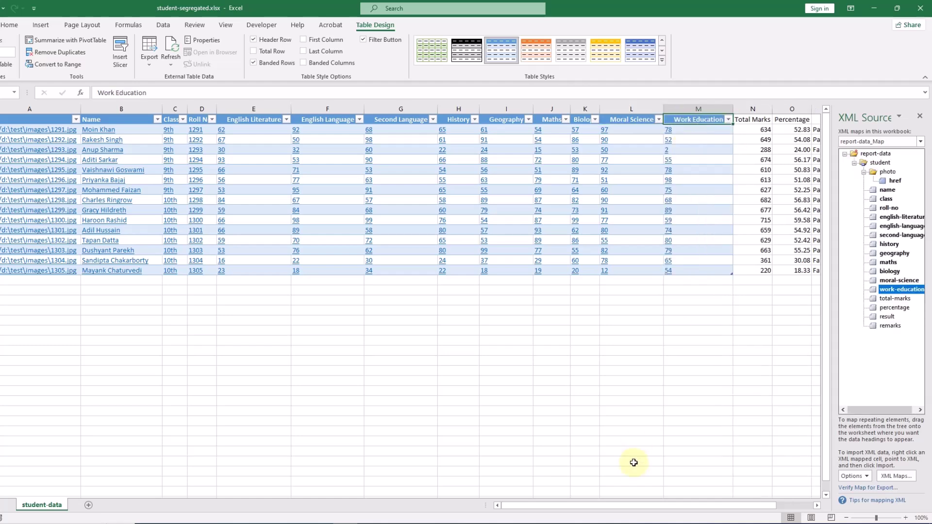
{"action": "left_click_drag", "start_coordinate": [669, 508], "coordinate": [704, 508]}
{"action": "left_click_drag", "start_coordinate": [895, 298], "coordinate": [632, 121]}
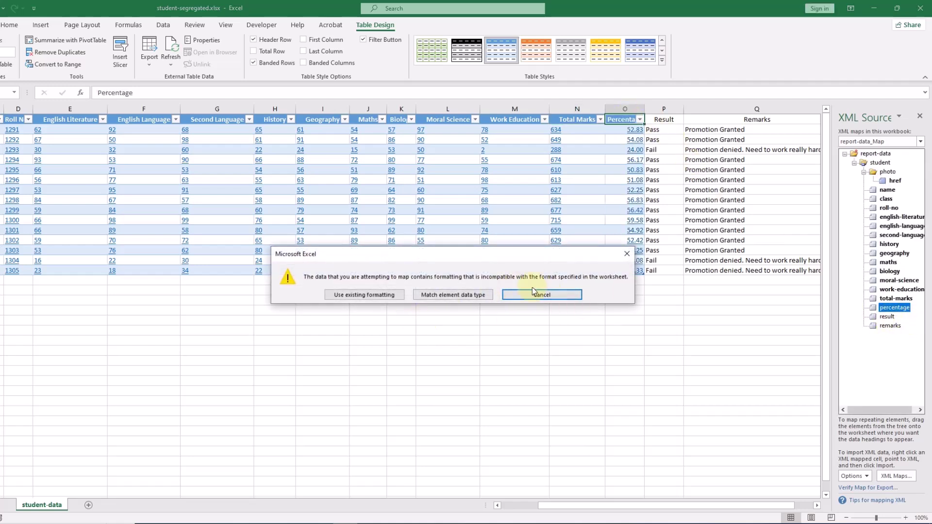
{"action": "left_click", "coordinate": [365, 301]}
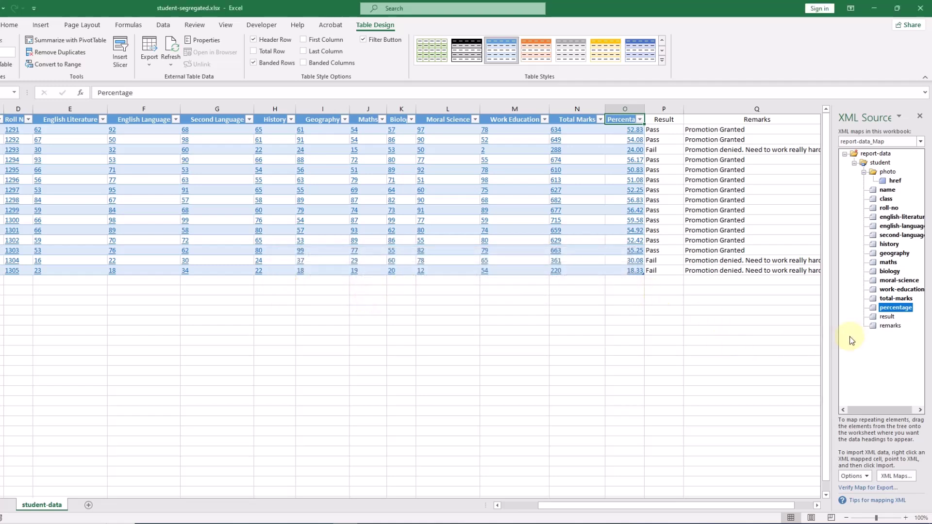
{"action": "left_click_drag", "start_coordinate": [885, 320], "coordinate": [664, 120]}
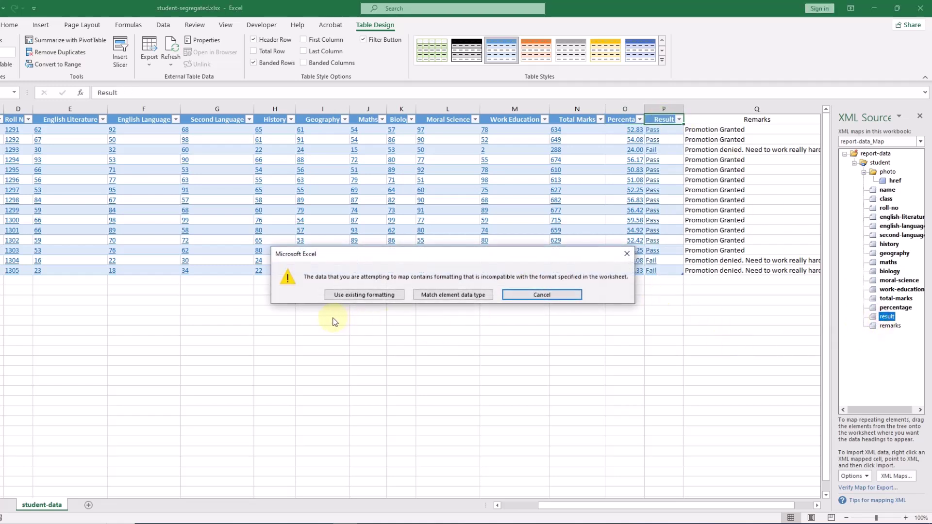
{"action": "left_click", "coordinate": [360, 297]}
{"action": "left_click_drag", "start_coordinate": [888, 326], "coordinate": [750, 121]}
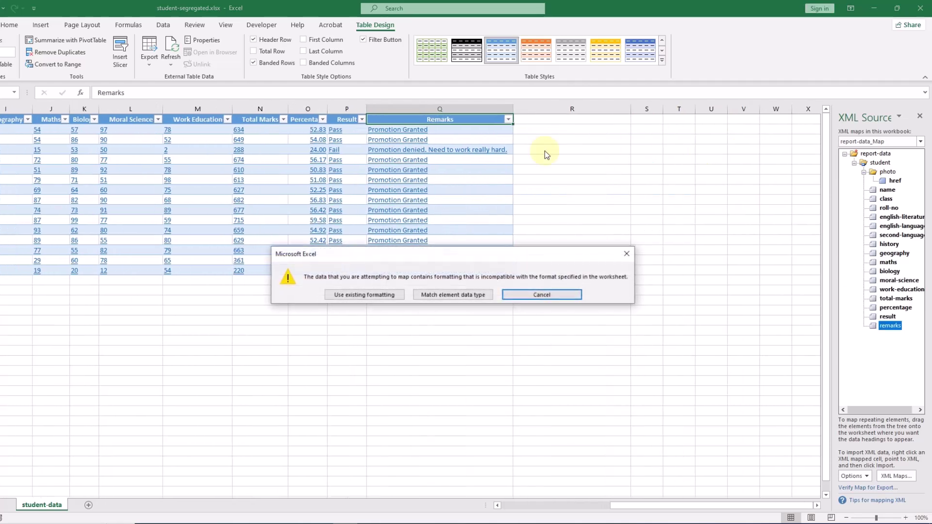
{"action": "left_click", "coordinate": [383, 299]}
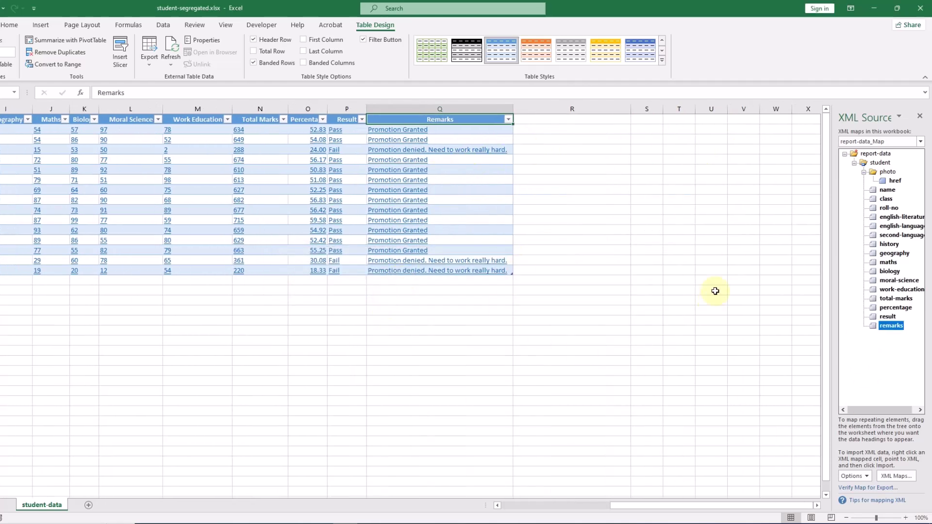
{"action": "left_click_drag", "start_coordinate": [631, 506], "coordinate": [333, 505]}
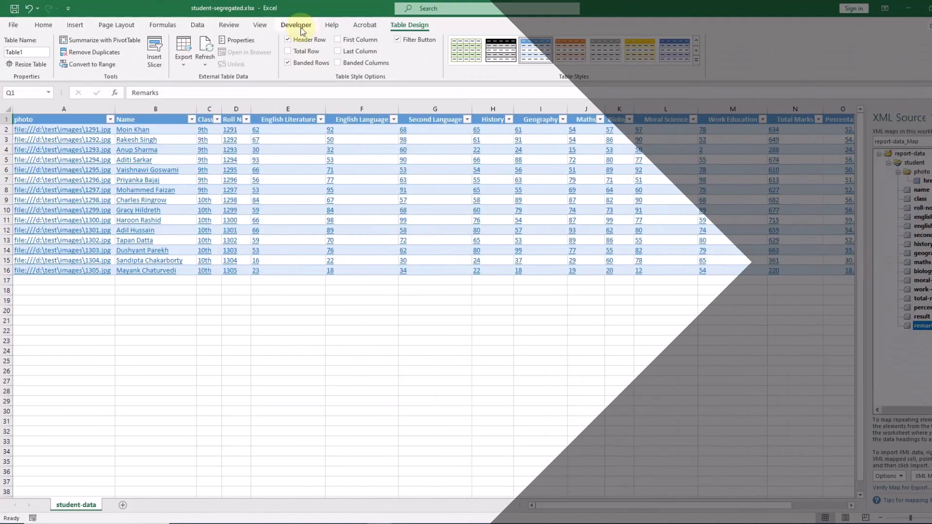
Step: Export Excel's mapped student data as the XML file student_report_2024.xml
{"action": "left_click", "coordinate": [301, 28]}
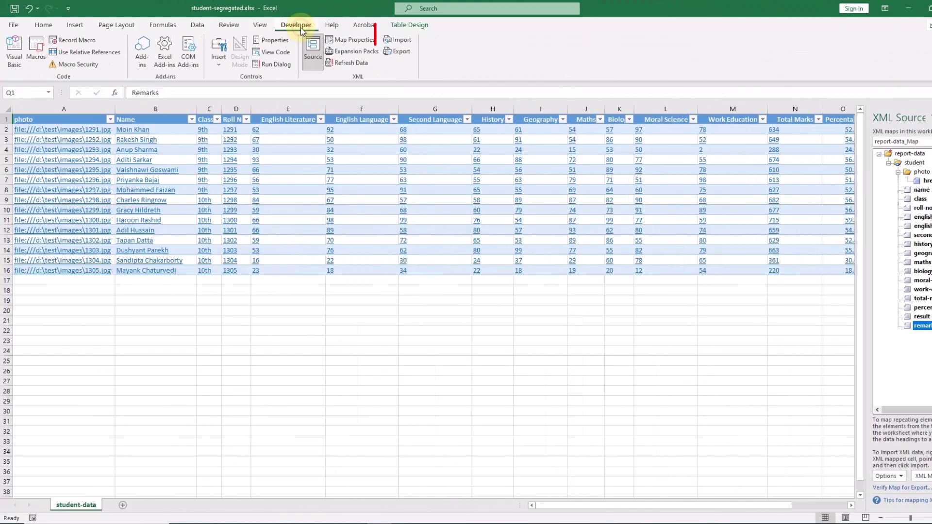
{"action": "left_click", "coordinate": [402, 52]}
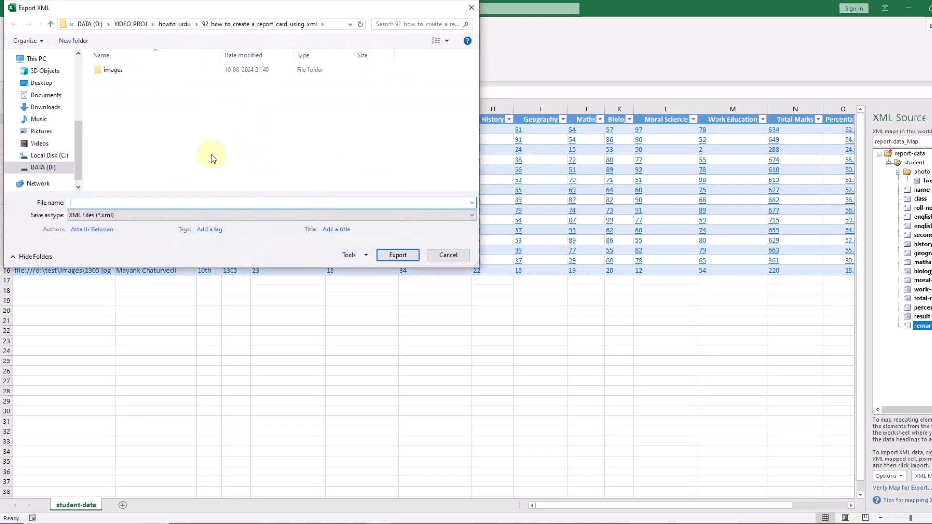
{"action": "type", "text": "s"}
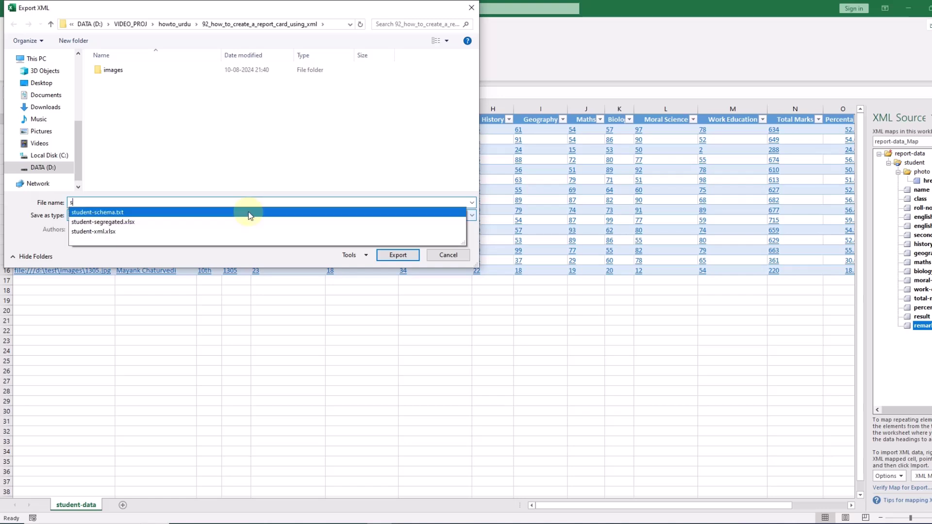
{"action": "type", "text": "tude"}
{"action": "key", "text": "BackSpace"}
{"action": "key", "text": "BackSpace"}
{"action": "key", "text": "BackSpace"}
{"action": "key", "text": "BackSpace"}
{"action": "key", "text": "BackSpace"}
{"action": "type", "text": "student-report_2024"}
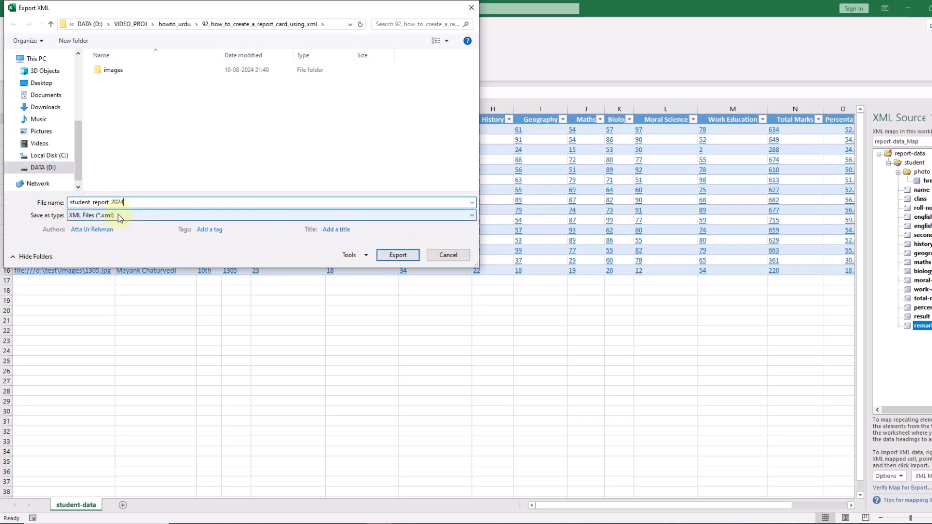
{"action": "left_click", "coordinate": [398, 256]}
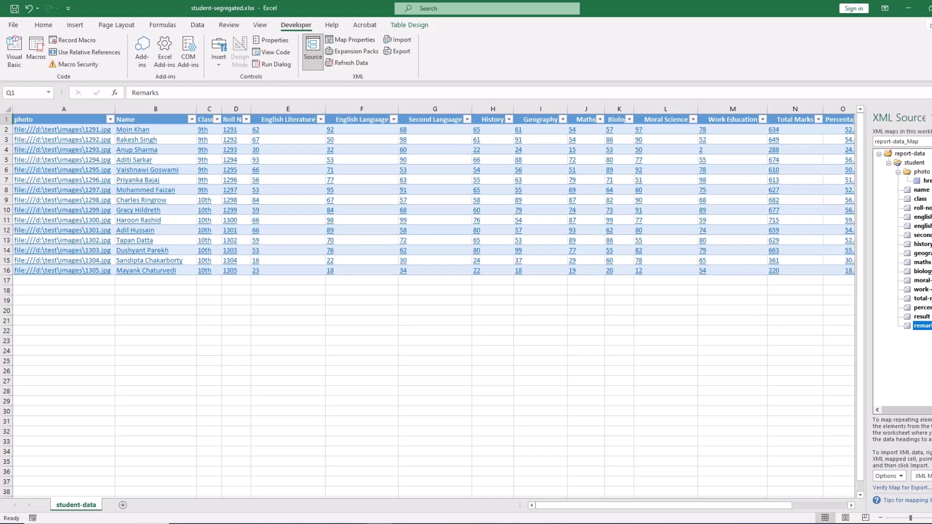
Step: Close Excel without saving the workbook and minimize the Notepad++ outline window
{"action": "key", "text": "alt+F4"}
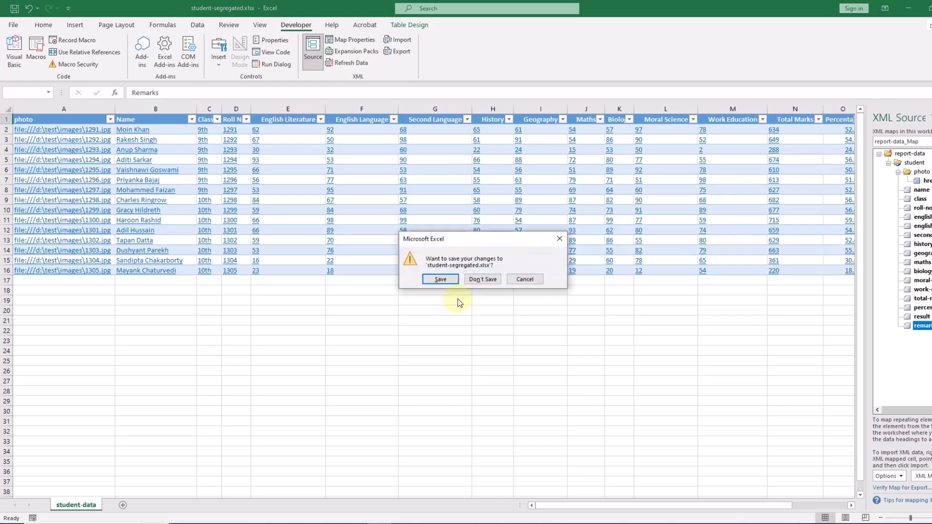
{"action": "left_click", "coordinate": [480, 278]}
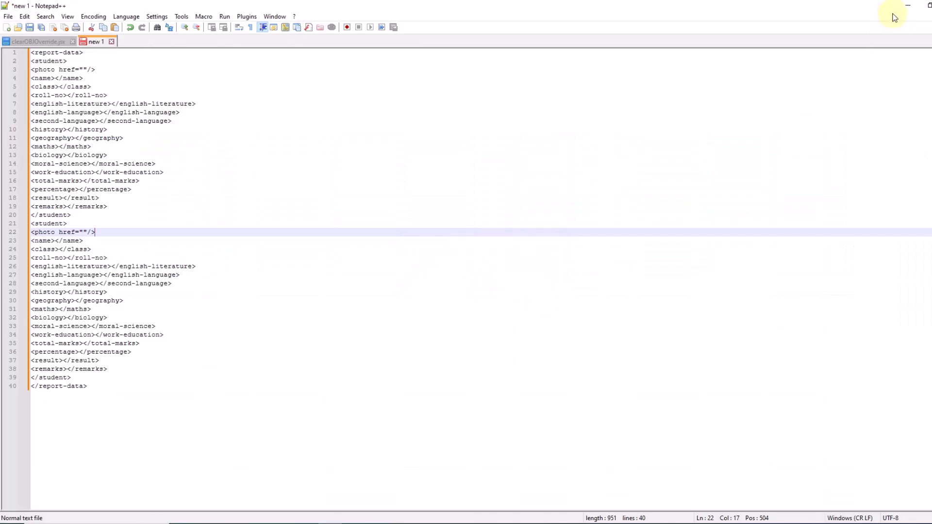
{"action": "left_click", "coordinate": [908, 6]}
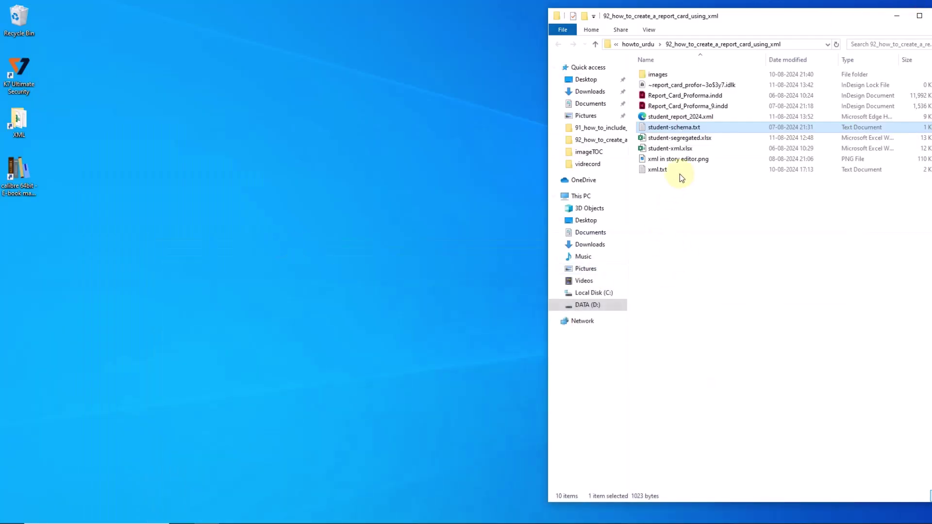
Step: Open student_report_2024.xml using its right-click Edit with Notepad++ command
{"action": "left_click", "coordinate": [686, 118]}
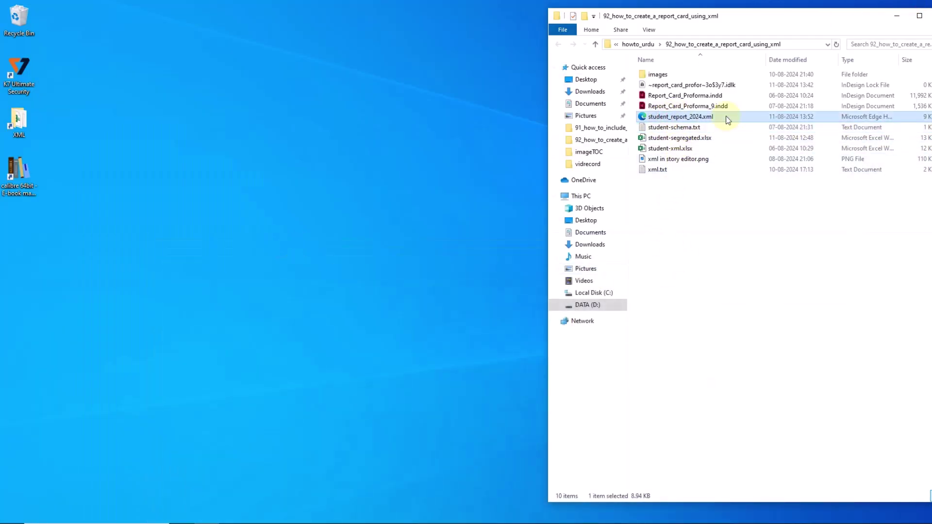
{"action": "right_click", "coordinate": [682, 119]}
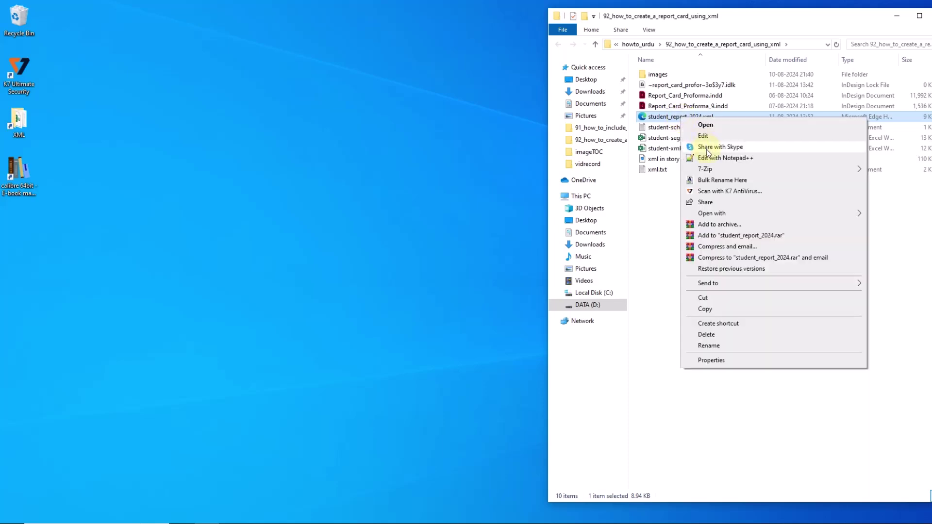
{"action": "left_click", "coordinate": [727, 161]}
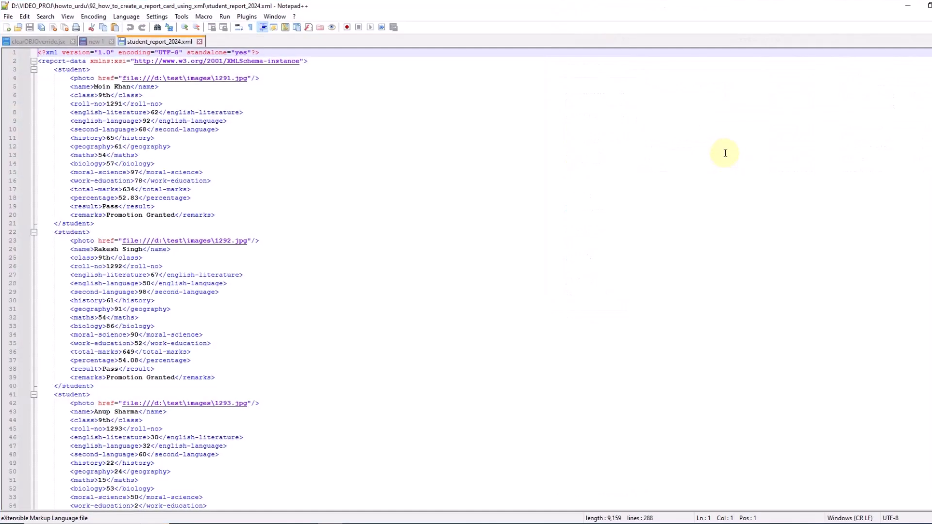
Step: Scroll through the student records, then minimize Notepad++ and return to the InDesign template
{"action": "scroll", "coordinate": [141, 209], "scroll_direction": "down", "scroll_amount": 15}
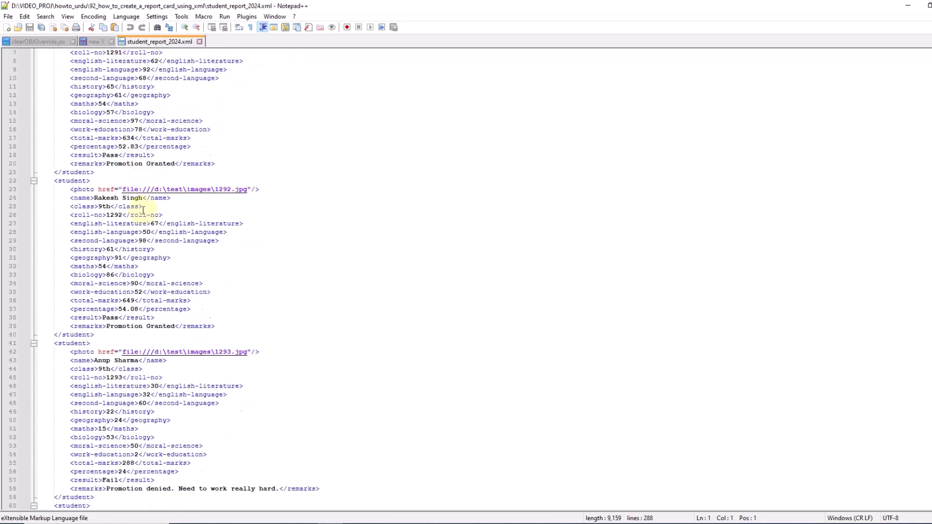
{"action": "scroll", "coordinate": [165, 223], "scroll_direction": "down", "scroll_amount": 20}
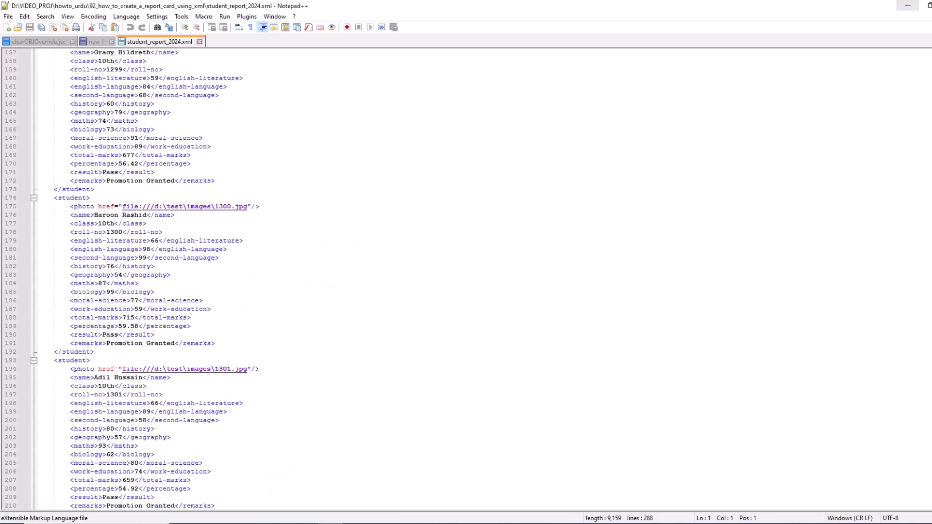
{"action": "left_click", "coordinate": [908, 5]}
{"action": "left_click", "coordinate": [445, 236]}
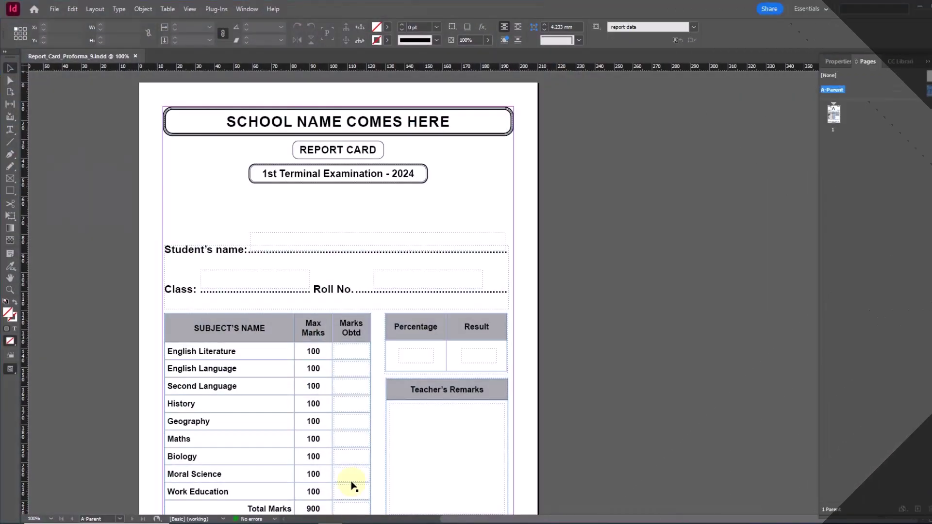
Step: Inspect the school name and 1st Terminal Examination frames on the report card template
{"action": "left_click", "coordinate": [591, 217]}
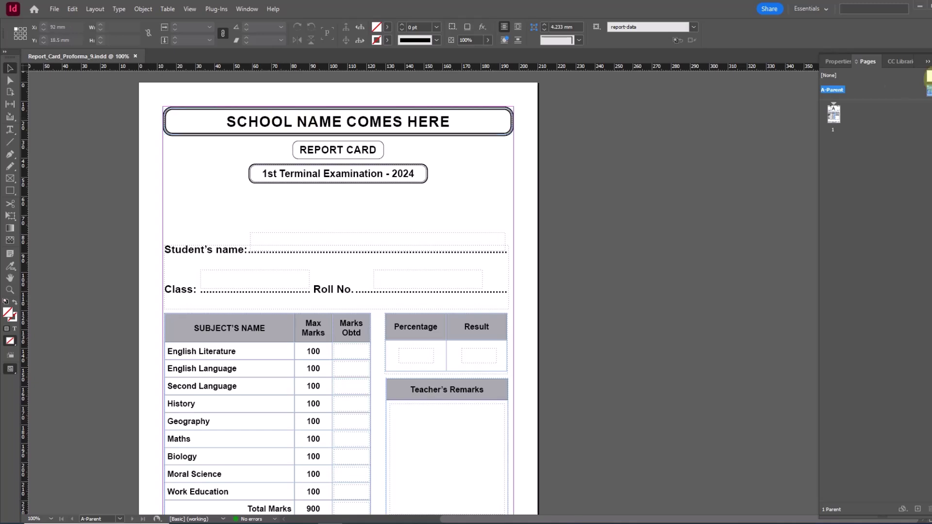
{"action": "left_click", "coordinate": [343, 122]}
{"action": "left_click", "coordinate": [357, 155]}
{"action": "left_click", "coordinate": [366, 173]}
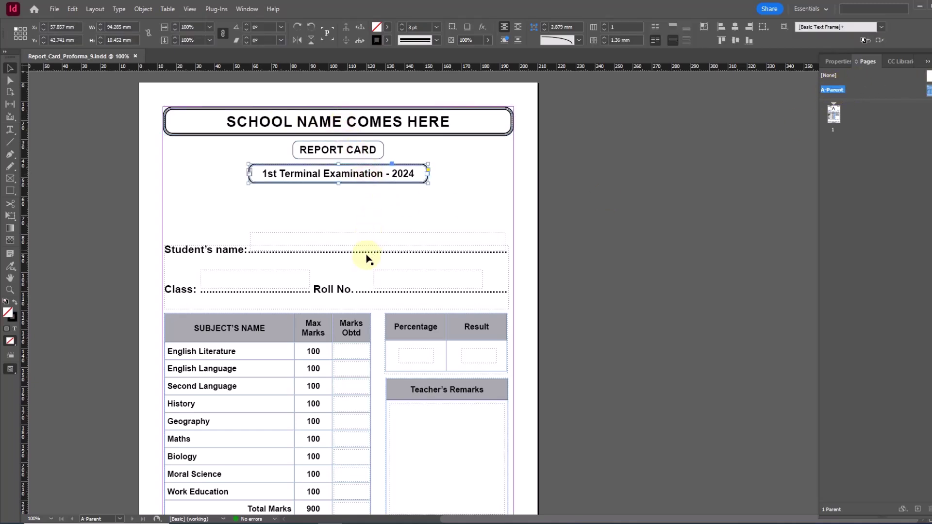
{"action": "scroll", "coordinate": [537, 303], "scroll_direction": "down", "scroll_amount": 4}
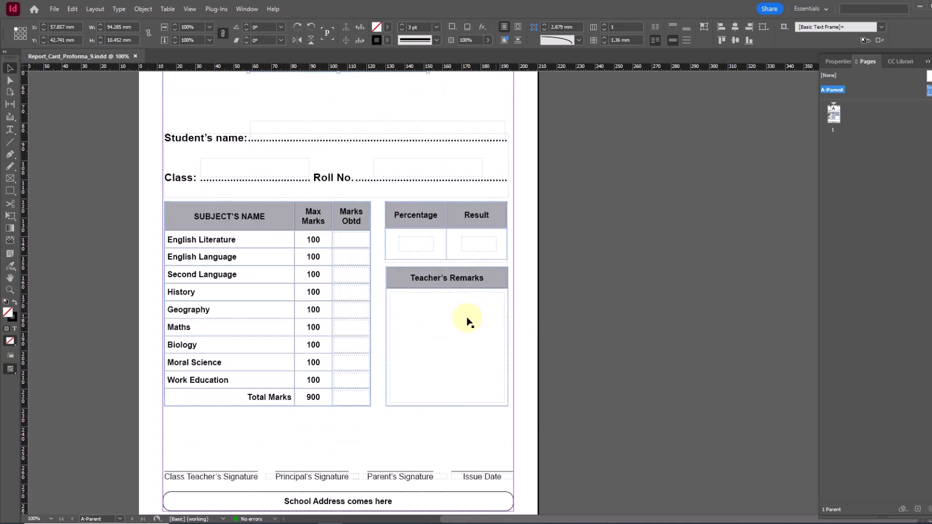
Step: Check the student name, Class, Roll No. and subject marks frames, then show their text threads
{"action": "left_click", "coordinate": [450, 127]}
{"action": "left_click", "coordinate": [276, 166]}
{"action": "left_click", "coordinate": [406, 168]}
{"action": "left_click", "coordinate": [346, 240]}
{"action": "left_click", "coordinate": [350, 258]}
{"action": "left_click", "coordinate": [348, 276]}
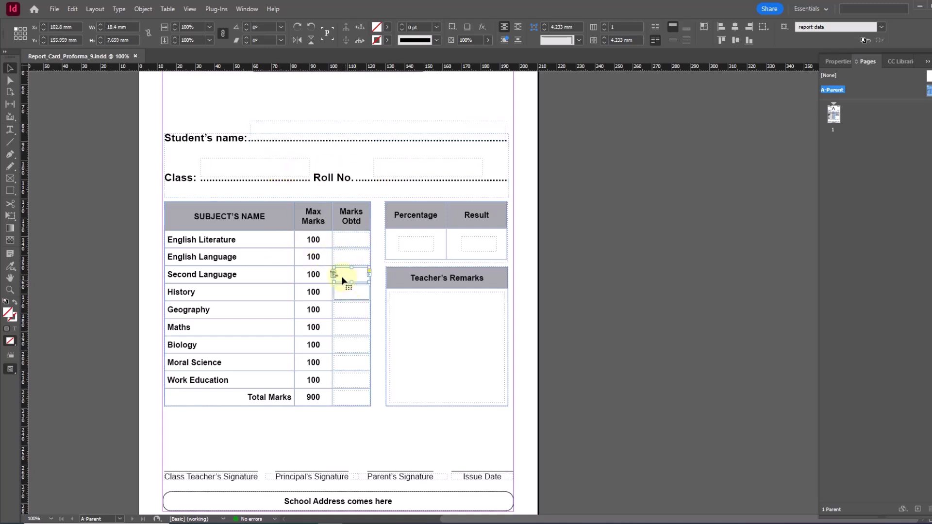
{"action": "left_click", "coordinate": [256, 136]}
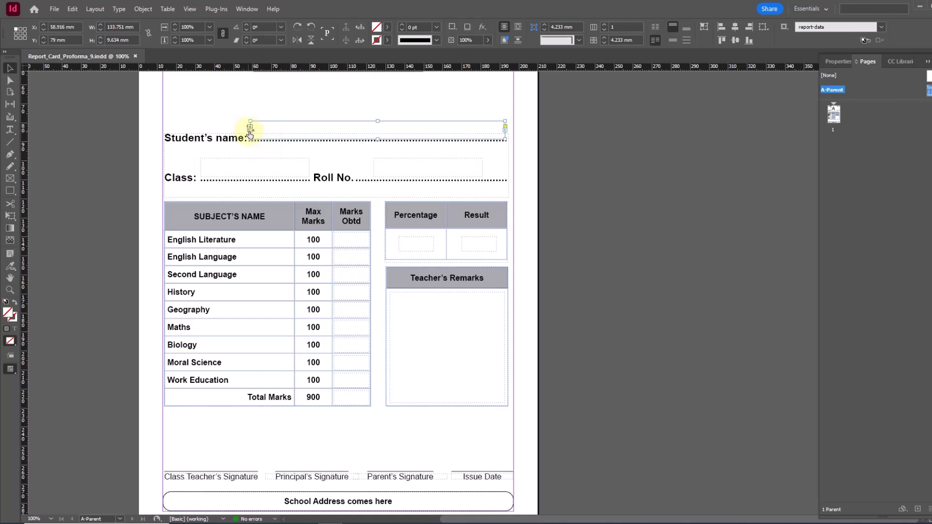
{"action": "key", "text": "ctrl+alt+y"}
Step: Review the Report Data paragraph style's Arial Bold 14 pt, centred settings and cancel unchanged
{"action": "key", "text": "F11"}
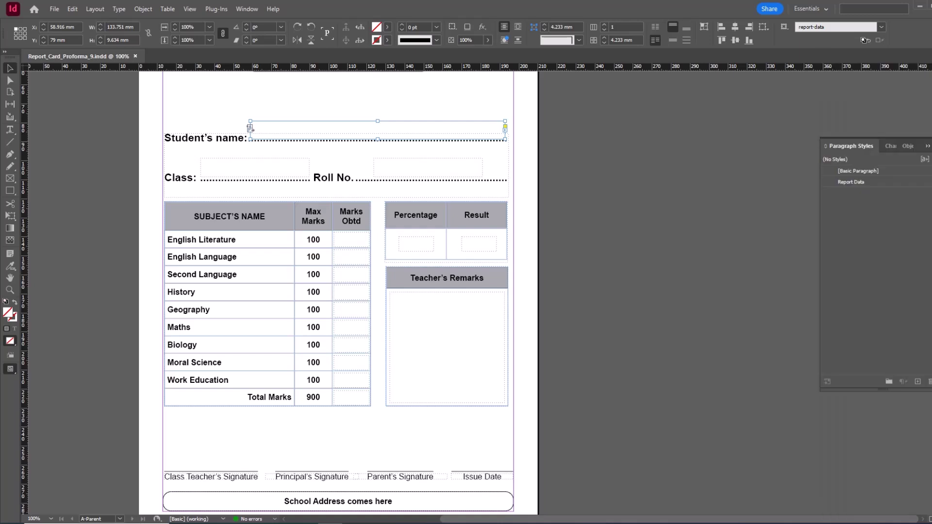
{"action": "right_click", "coordinate": [855, 183]}
{"action": "left_click", "coordinate": [865, 188]}
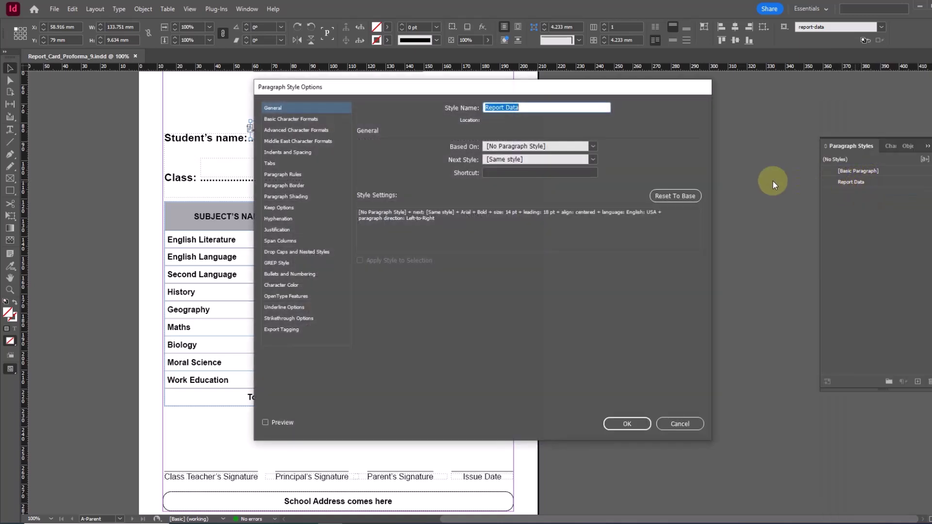
{"action": "left_click", "coordinate": [294, 120]}
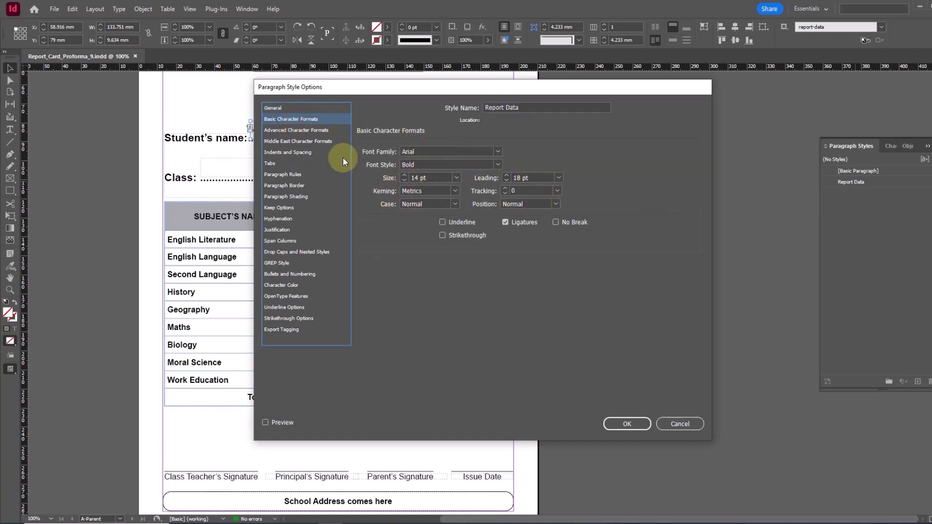
{"action": "left_click", "coordinate": [289, 131]}
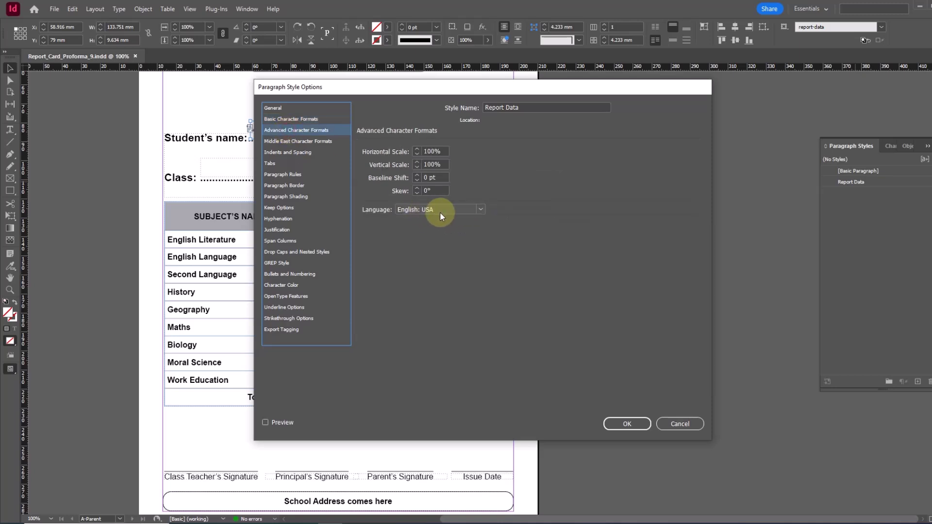
{"action": "left_click", "coordinate": [300, 153]}
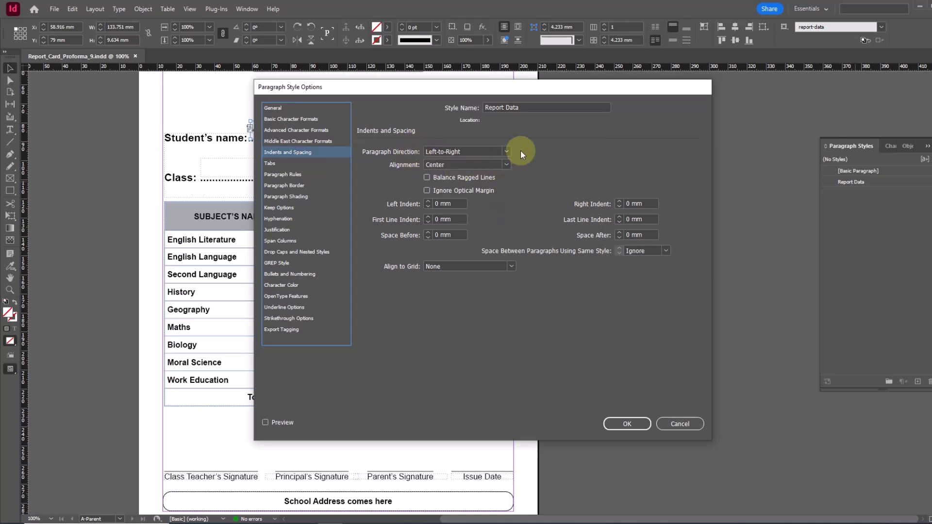
{"action": "left_click", "coordinate": [681, 425]}
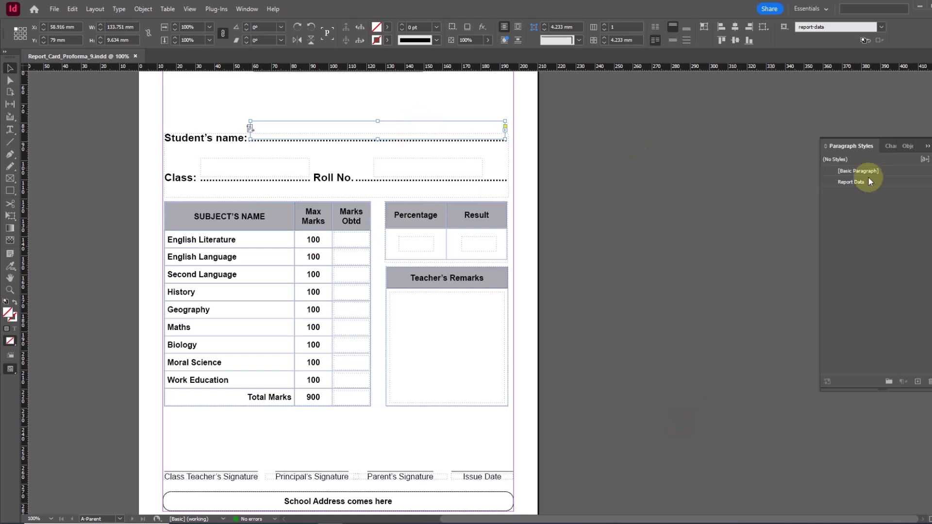
Step: Inspect the report-data object style's Fixed first baseline with 5 mm minimum offset
{"action": "left_click", "coordinate": [908, 146]}
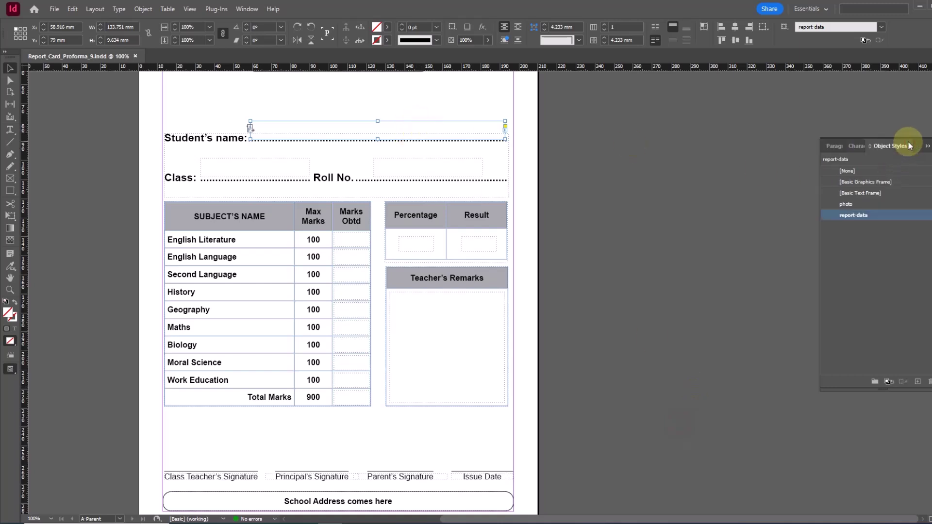
{"action": "right_click", "coordinate": [859, 216]}
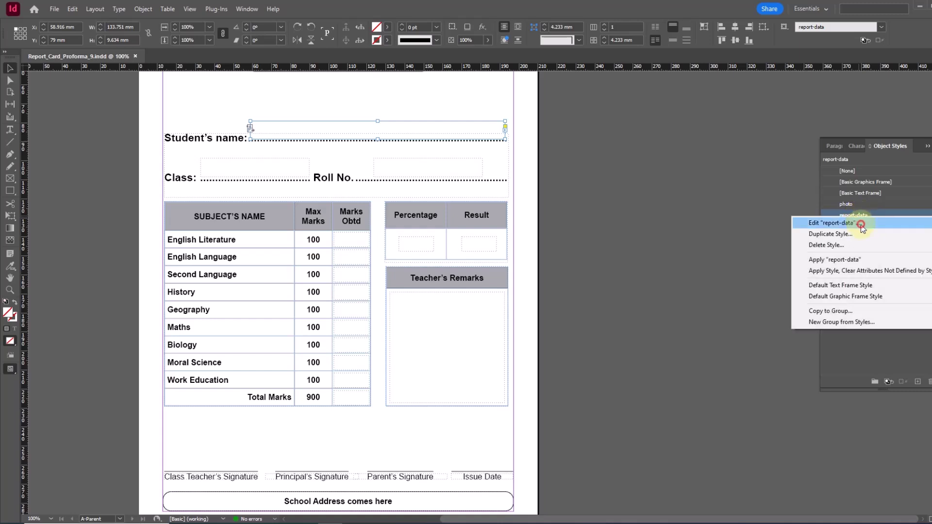
{"action": "left_click", "coordinate": [859, 221]}
{"action": "scroll", "coordinate": [561, 247], "scroll_direction": "down", "scroll_amount": 1}
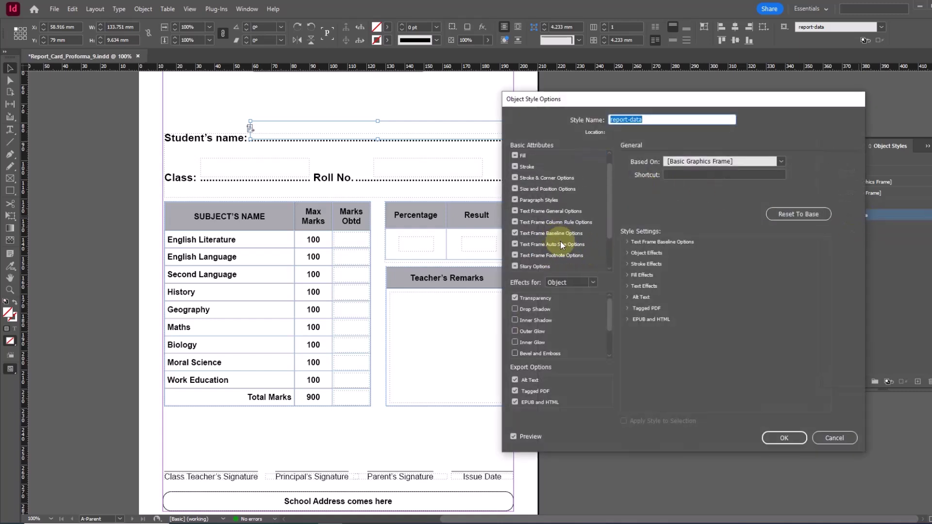
{"action": "left_click", "coordinate": [540, 235]}
{"action": "left_click_drag", "start_coordinate": [670, 97], "coordinate": [405, 102]}
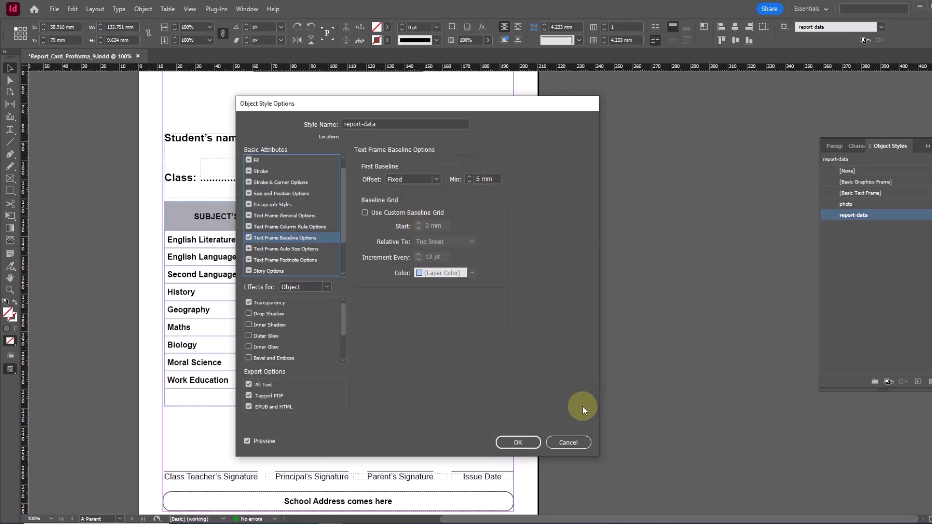
{"action": "left_click", "coordinate": [518, 443]}
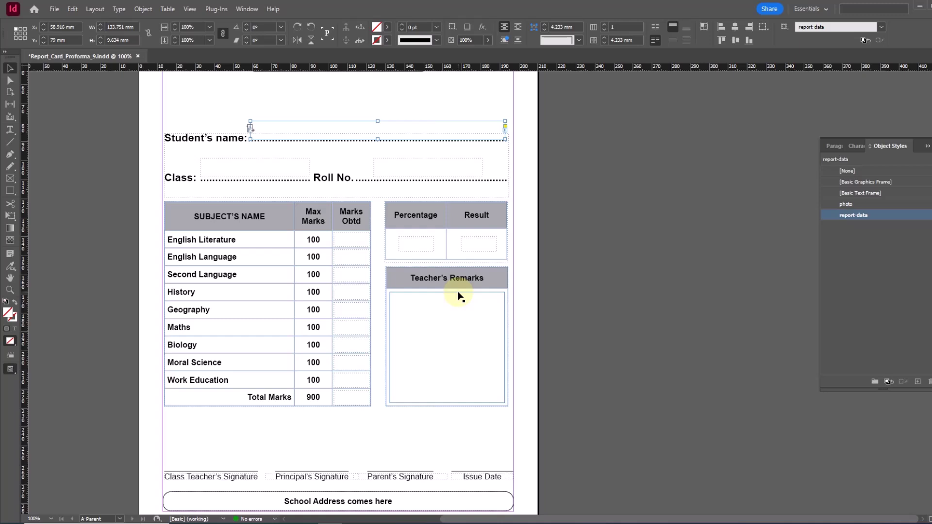
{"action": "right_click", "coordinate": [857, 209]}
{"action": "left_click", "coordinate": [855, 210]}
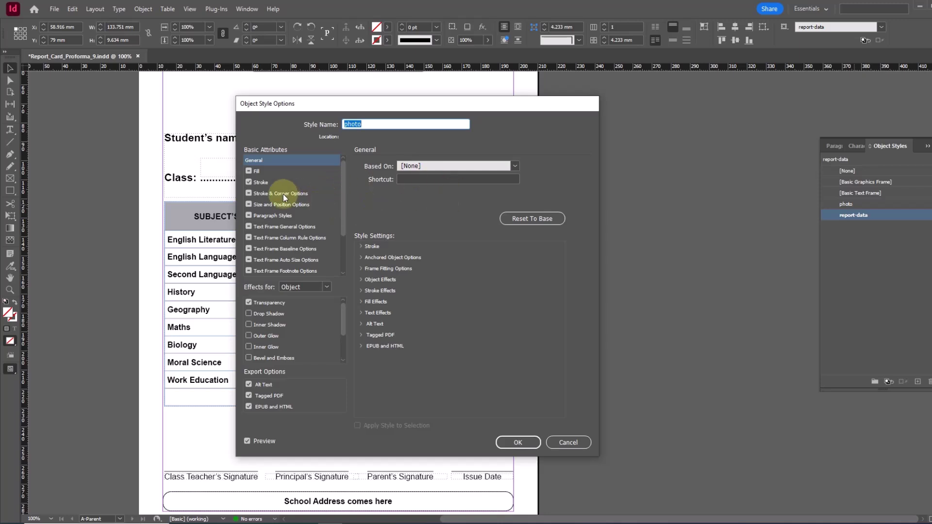
{"action": "left_click", "coordinate": [272, 182]}
{"action": "scroll", "coordinate": [298, 232], "scroll_direction": "down", "scroll_amount": 1}
{"action": "scroll", "coordinate": [296, 232], "scroll_direction": "down", "scroll_amount": 2}
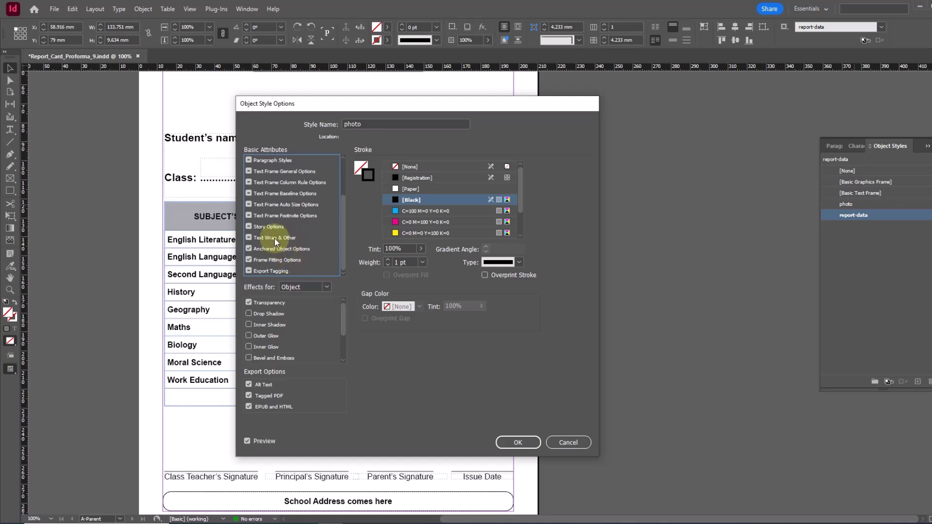
{"action": "left_click", "coordinate": [279, 260]}
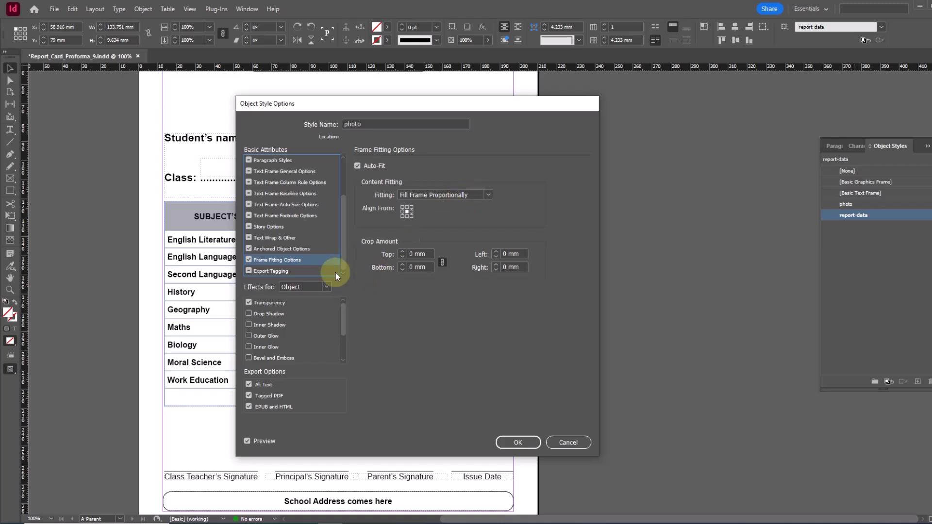
{"action": "left_click", "coordinate": [281, 249]}
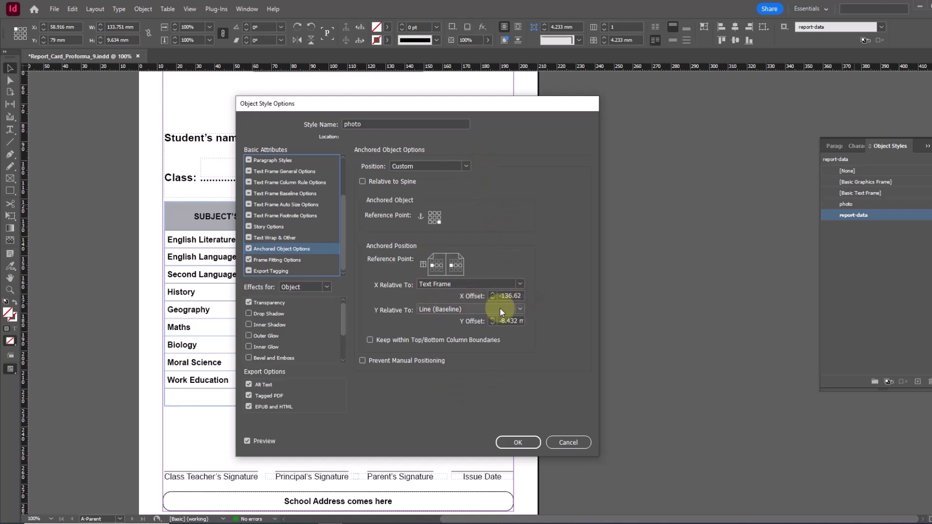
{"action": "left_click_drag", "start_coordinate": [501, 296], "coordinate": [555, 296]}
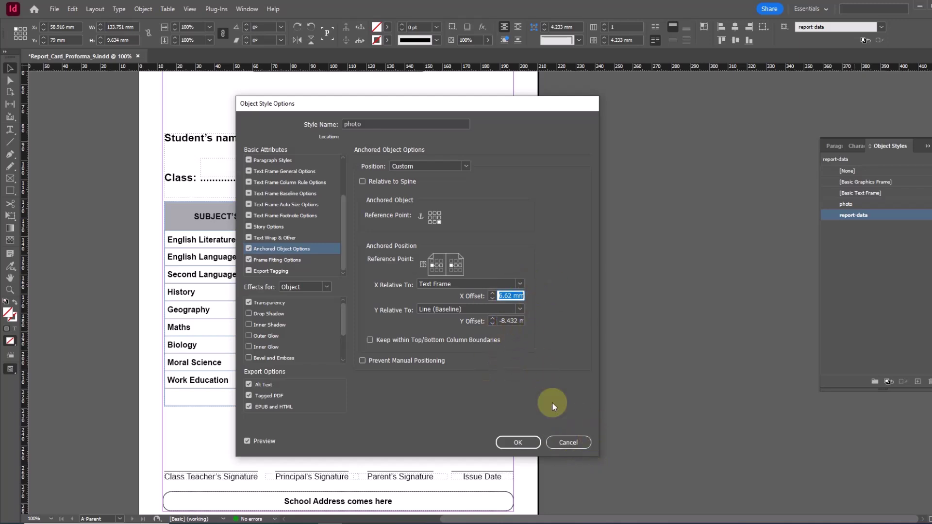
{"action": "left_click", "coordinate": [573, 443]}
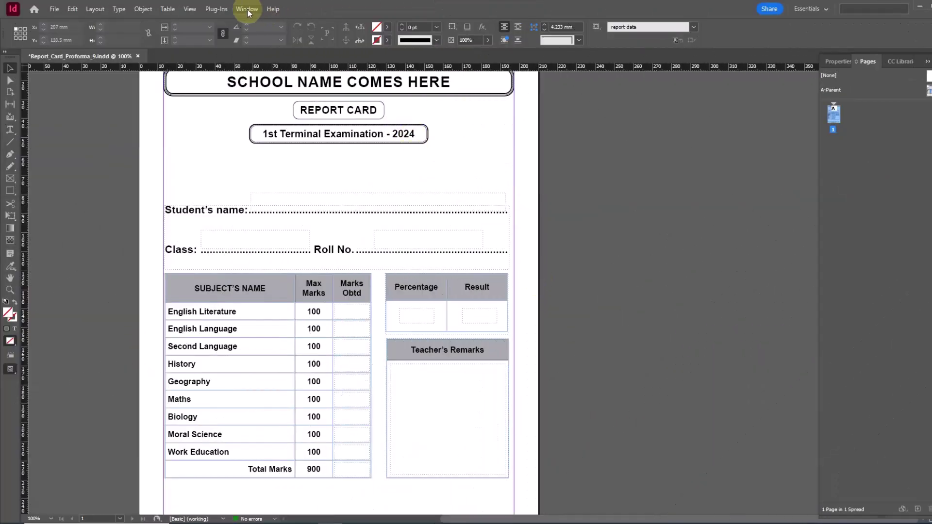
Step: Open the Tags panel from Window > Utilities
{"action": "left_click", "coordinate": [247, 9]}
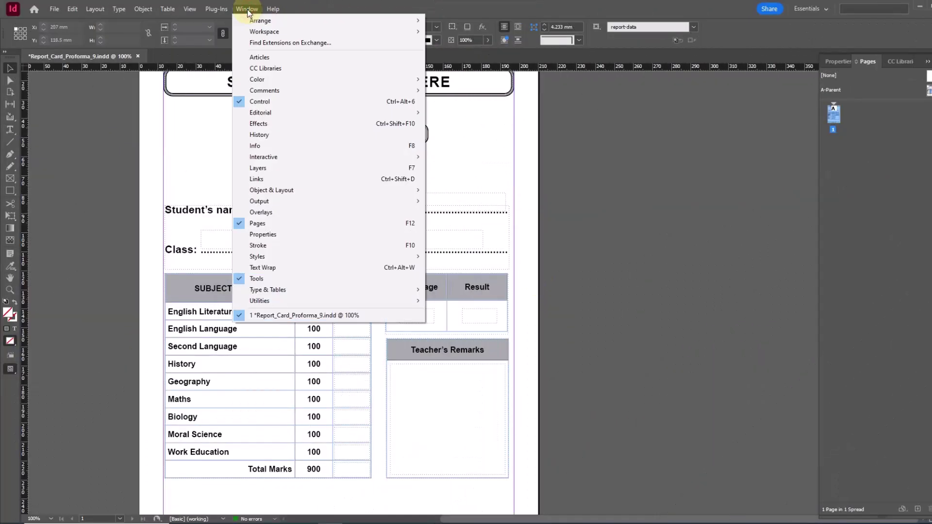
{"action": "mouse_move", "coordinate": [281, 302]}
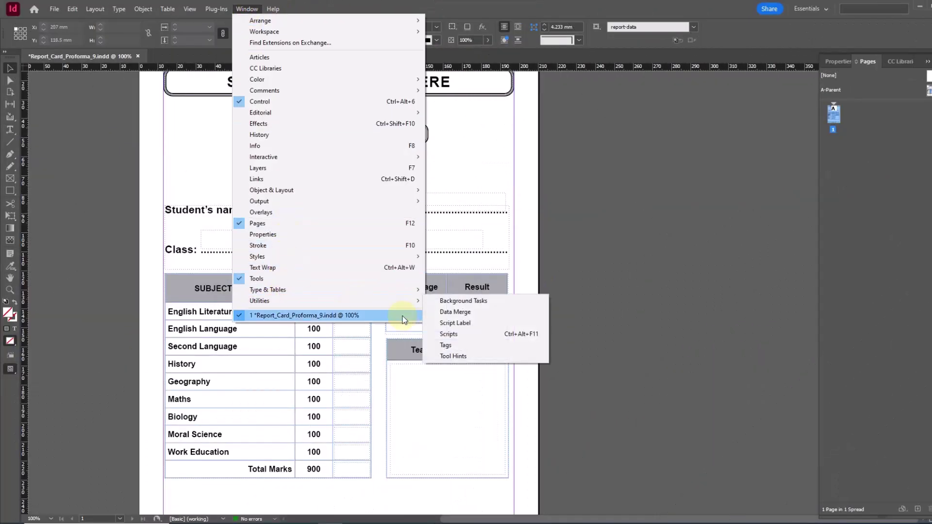
{"action": "left_click", "coordinate": [447, 345]}
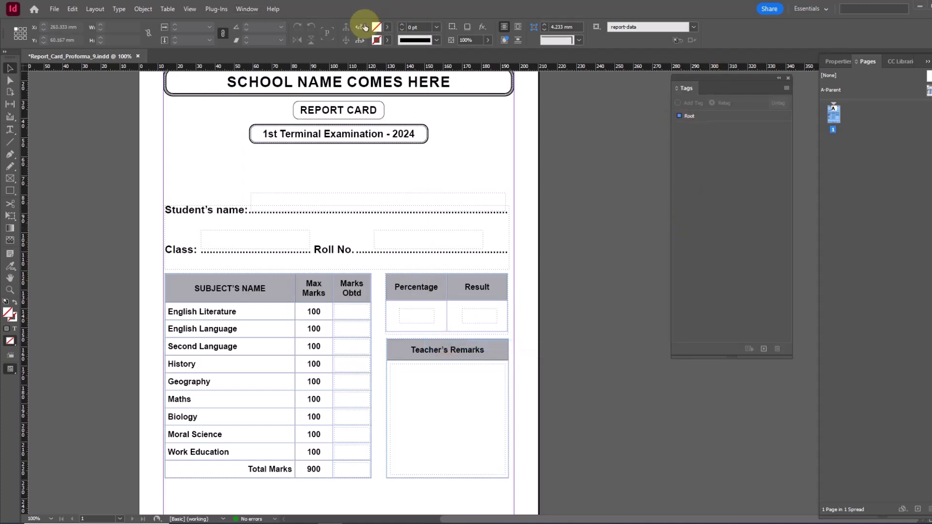
Step: Show the document's XML structure pane via View > Structure > Show Structure
{"action": "left_click", "coordinate": [190, 10]}
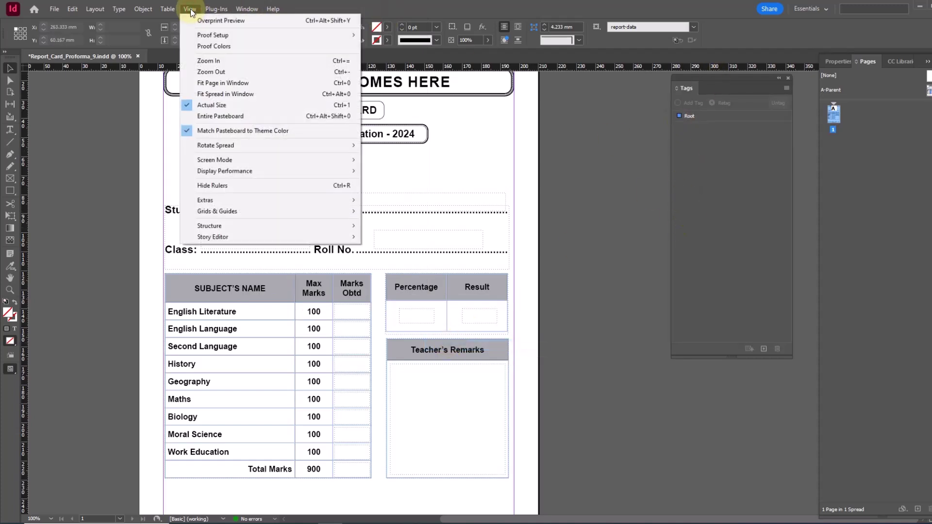
{"action": "mouse_move", "coordinate": [241, 226]}
{"action": "left_click", "coordinate": [393, 227]}
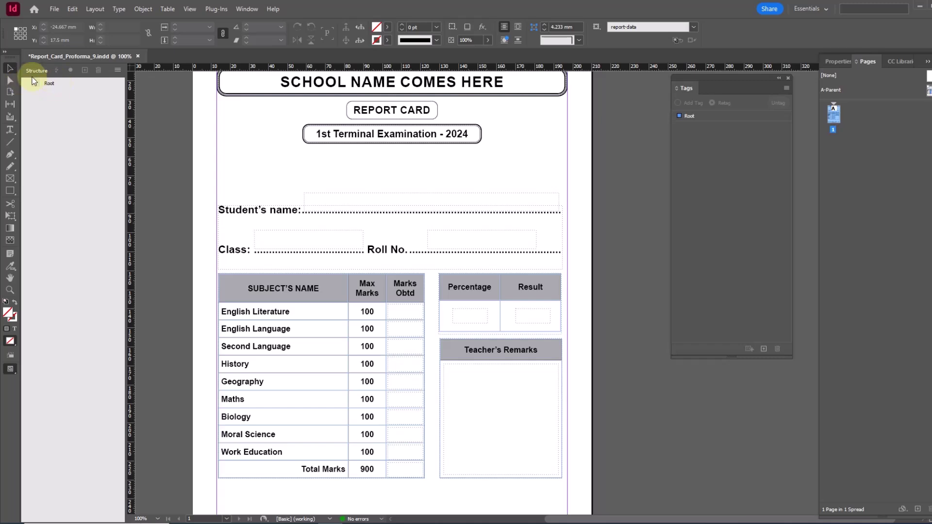
Step: Import student_report_2024.xml with Clone repeating text elements turned off
{"action": "left_click", "coordinate": [117, 70]}
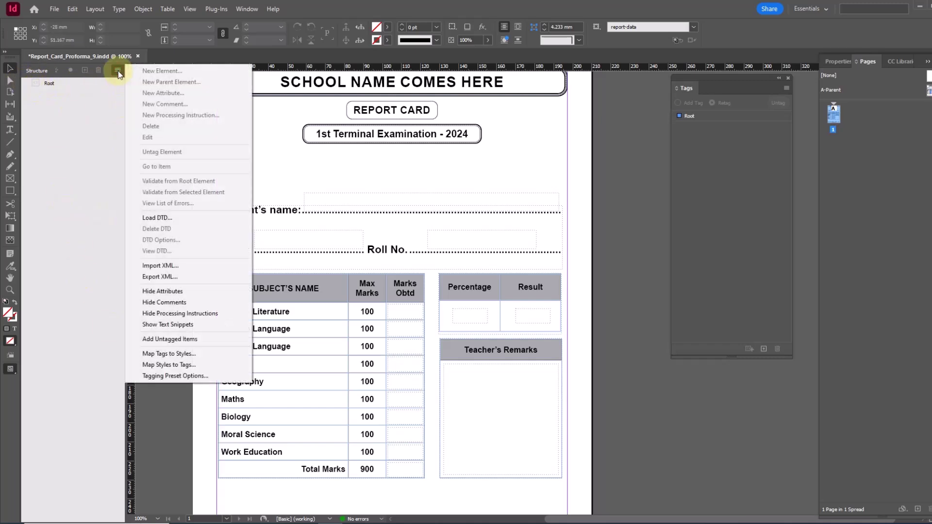
{"action": "left_click", "coordinate": [161, 267]}
{"action": "left_click", "coordinate": [454, 214]}
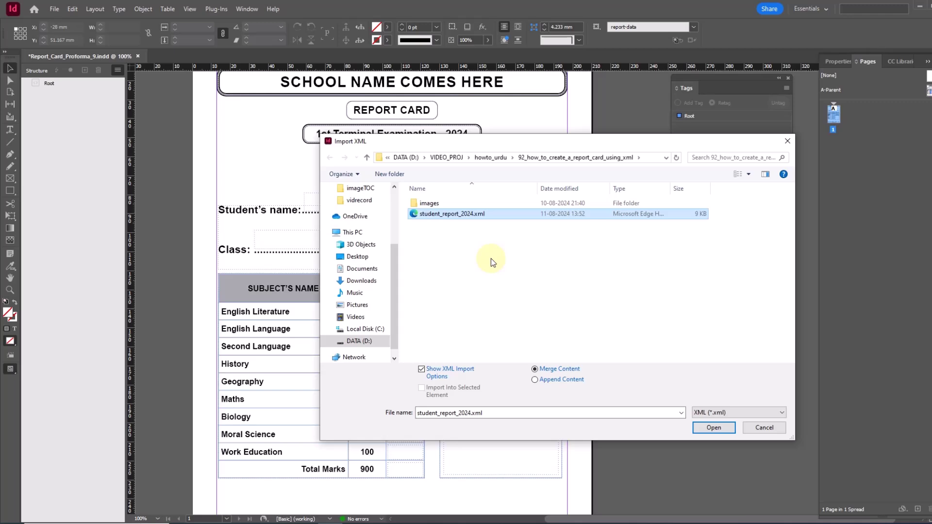
{"action": "left_click", "coordinate": [718, 431]}
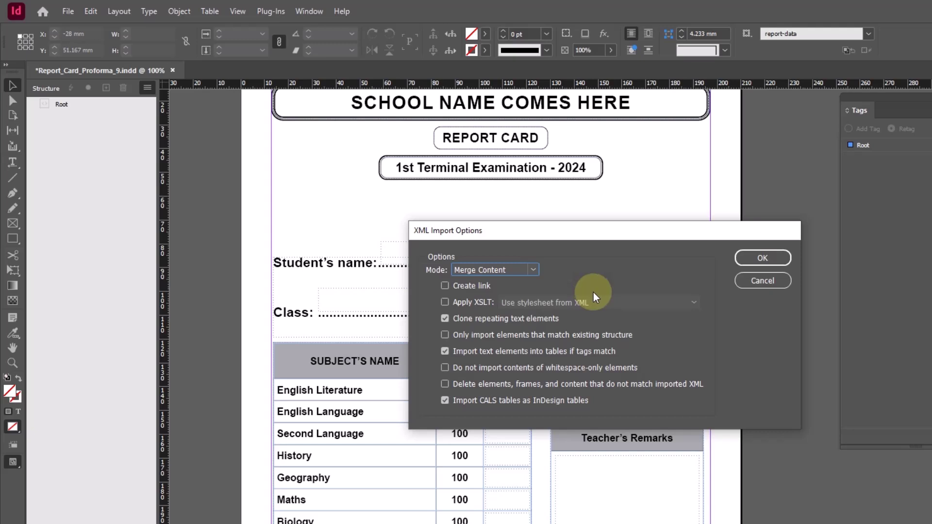
{"action": "left_click", "coordinate": [444, 319]}
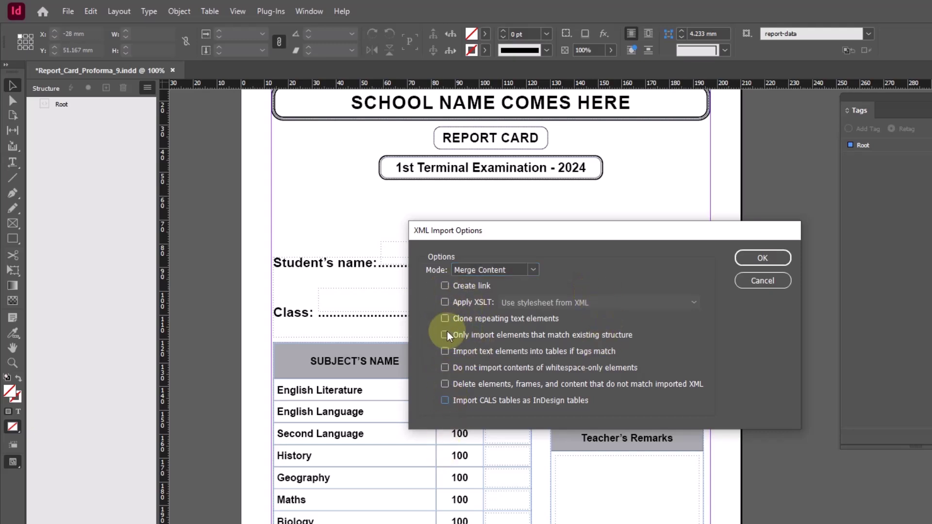
{"action": "left_click", "coordinate": [755, 259]}
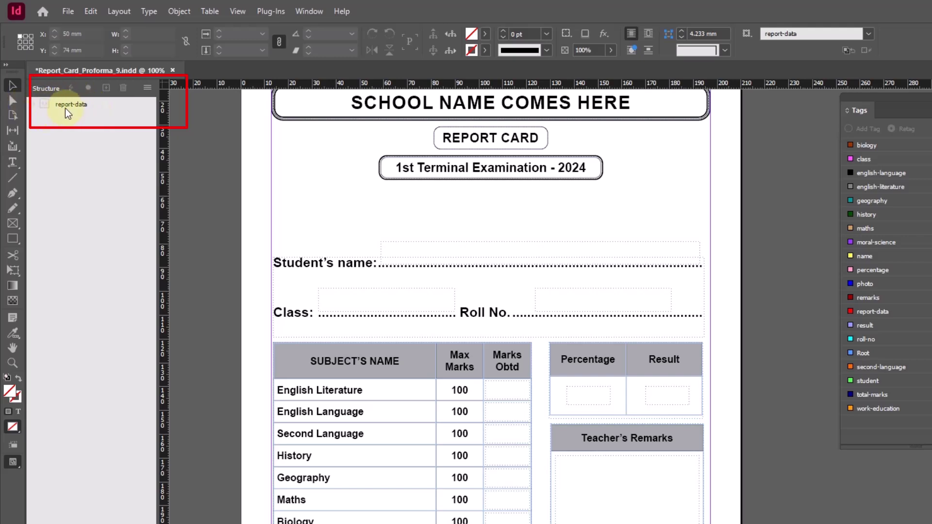
Step: Delete all student elements except the first under report-data, then collapse the tree
{"action": "left_click", "coordinate": [33, 104]}
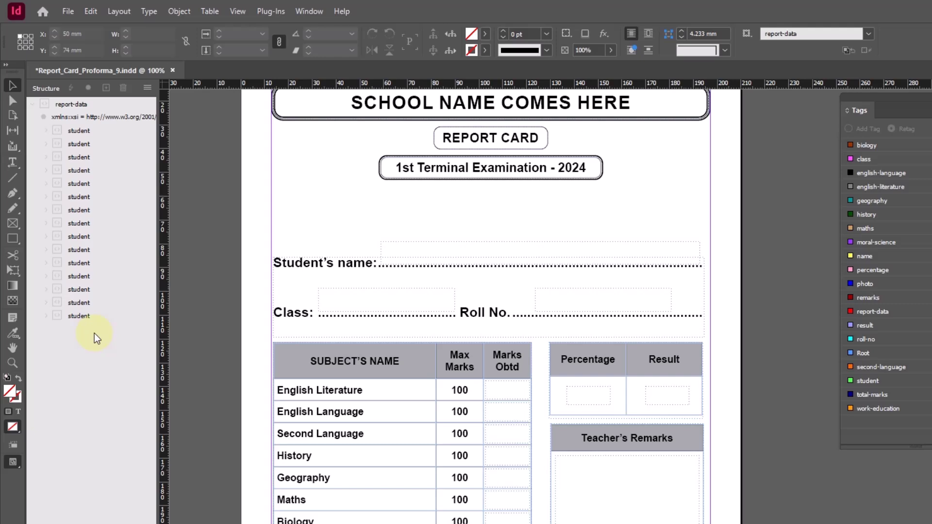
{"action": "left_click", "coordinate": [80, 316]}
{"action": "left_click", "coordinate": [71, 144], "text": "shift"}
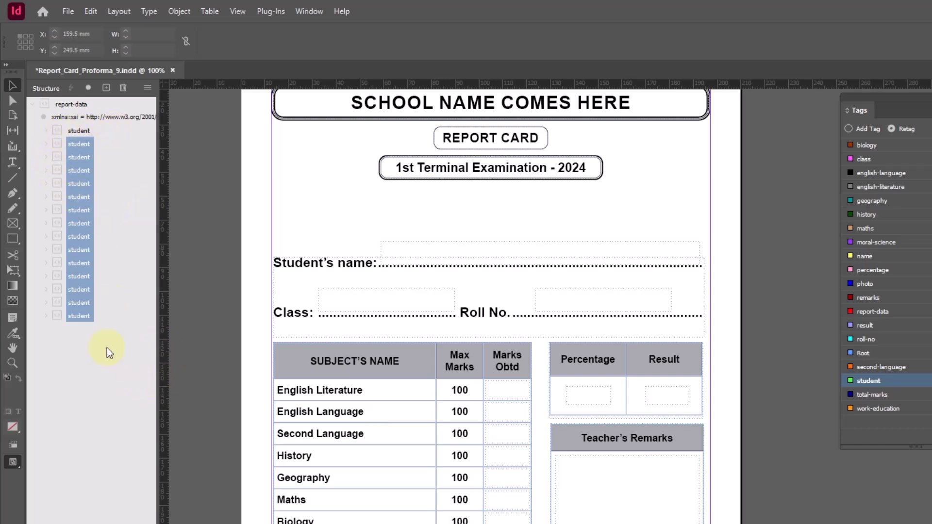
{"action": "left_click", "coordinate": [123, 88]}
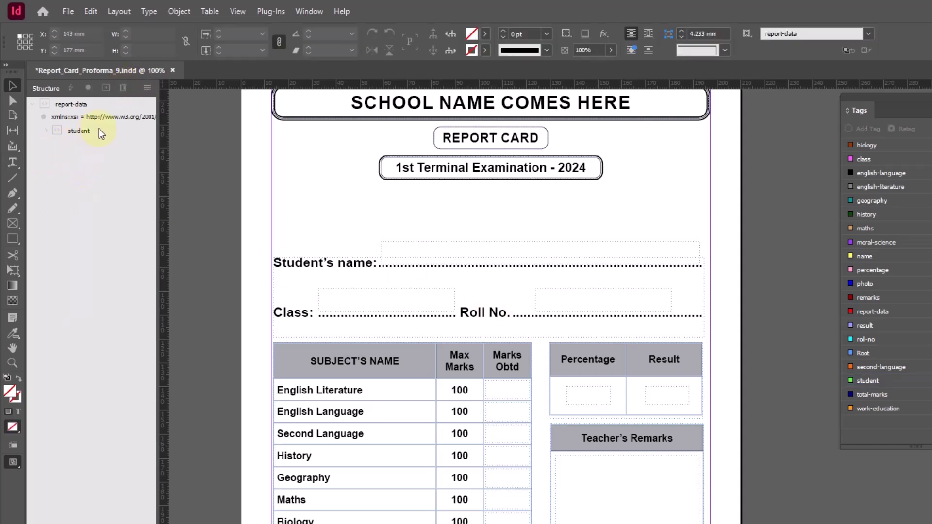
{"action": "left_click", "coordinate": [48, 132]}
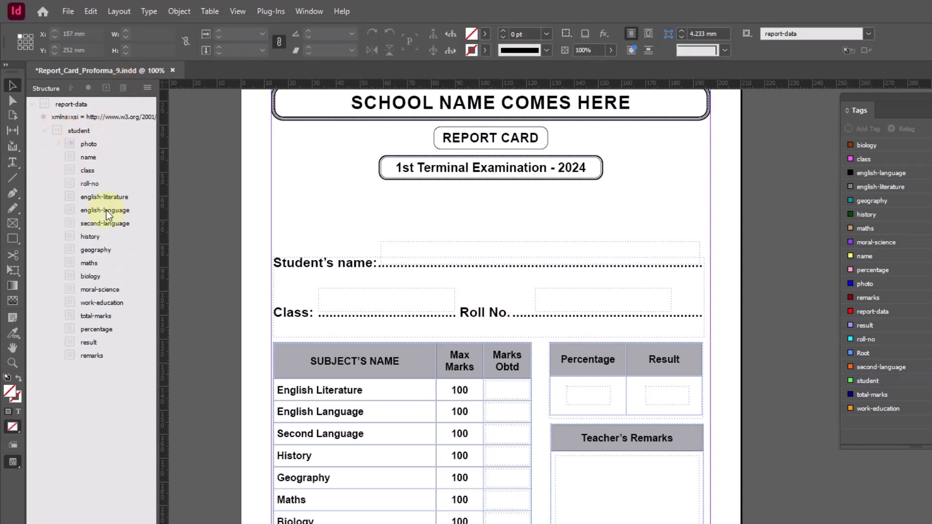
{"action": "left_click", "coordinate": [47, 130]}
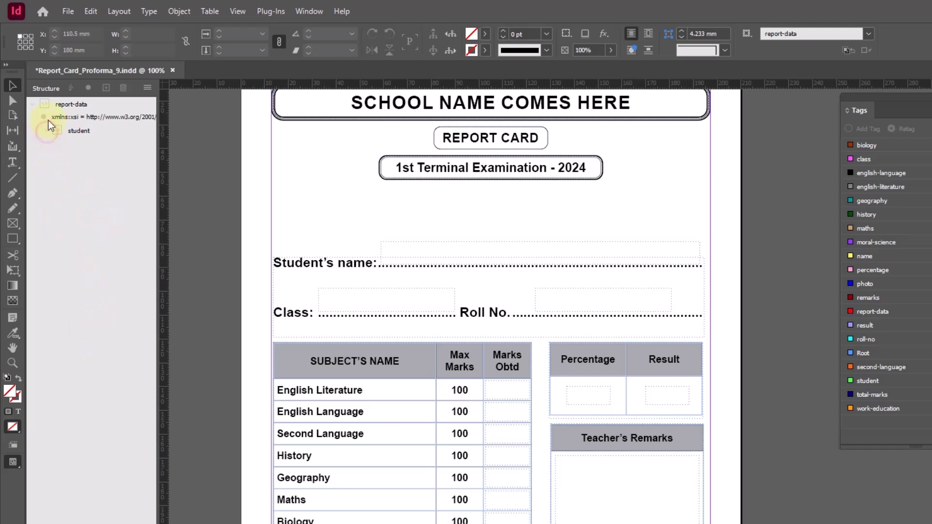
{"action": "left_click", "coordinate": [34, 104]}
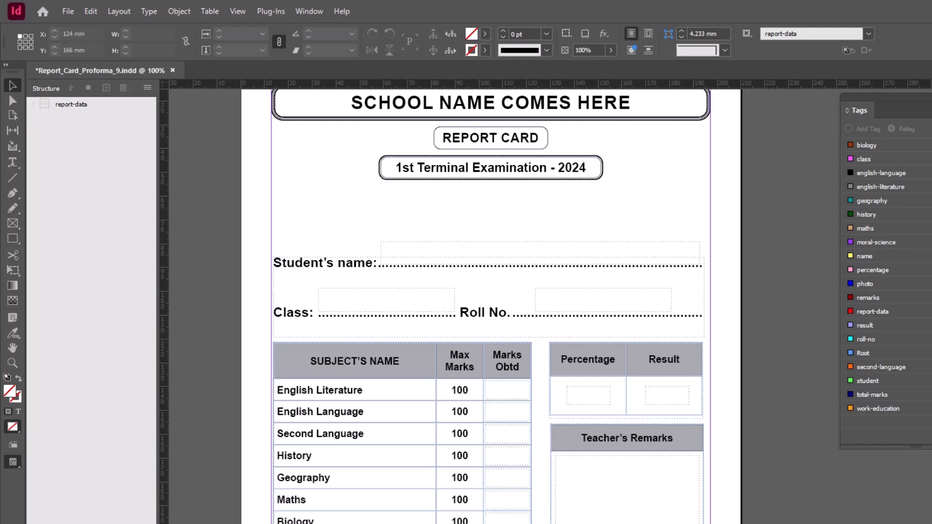
Step: Drag the report-data element from the Structure pane onto the report card page
{"action": "left_click_drag", "start_coordinate": [100, 106], "coordinate": [563, 503]}
{"action": "left_click_drag", "start_coordinate": [69, 102], "coordinate": [488, 251]}
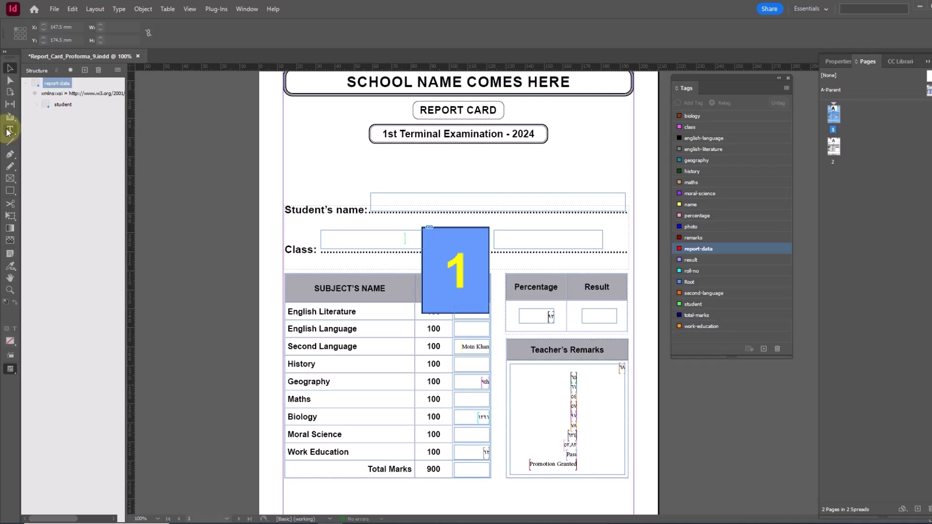
Step: Open the story starting in the Student's name frame in the Story Editor
{"action": "left_click", "coordinate": [9, 130]}
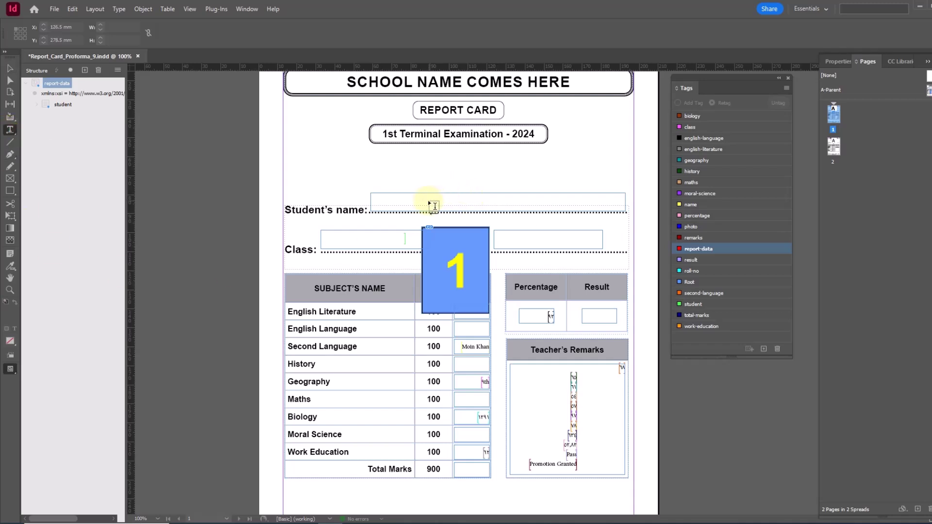
{"action": "left_click", "coordinate": [514, 203]}
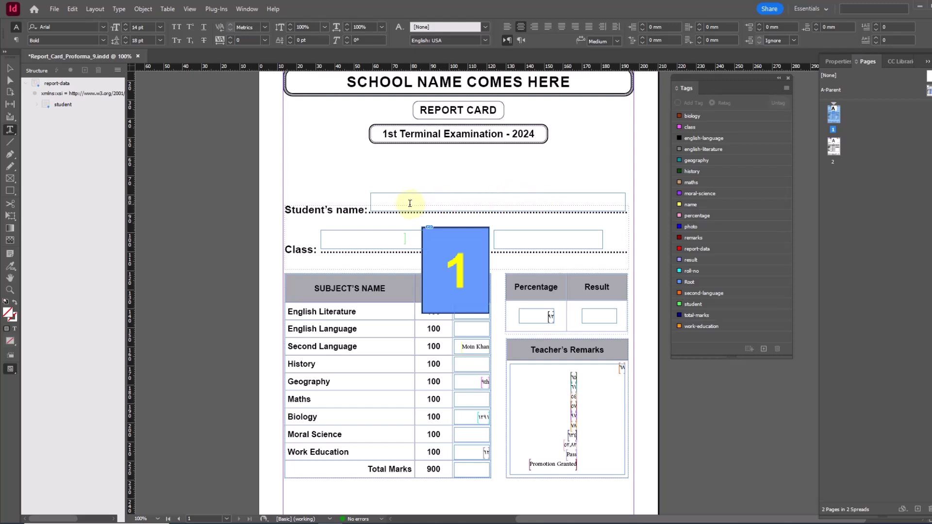
{"action": "left_click", "coordinate": [391, 199]}
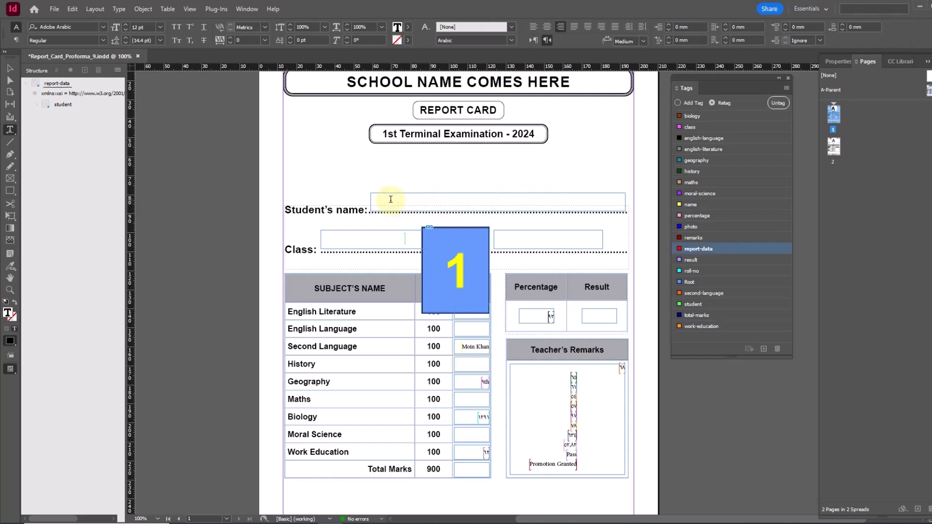
{"action": "left_click", "coordinate": [72, 9]}
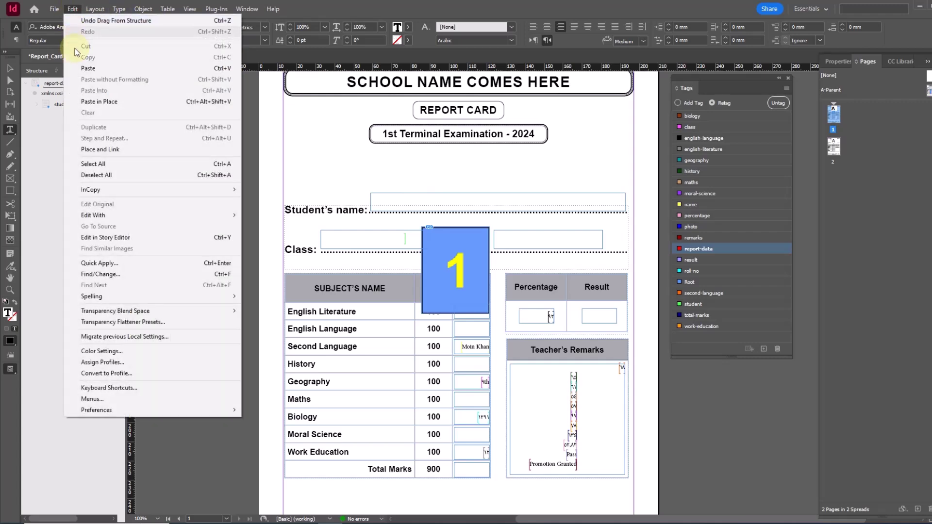
{"action": "left_click", "coordinate": [97, 237]}
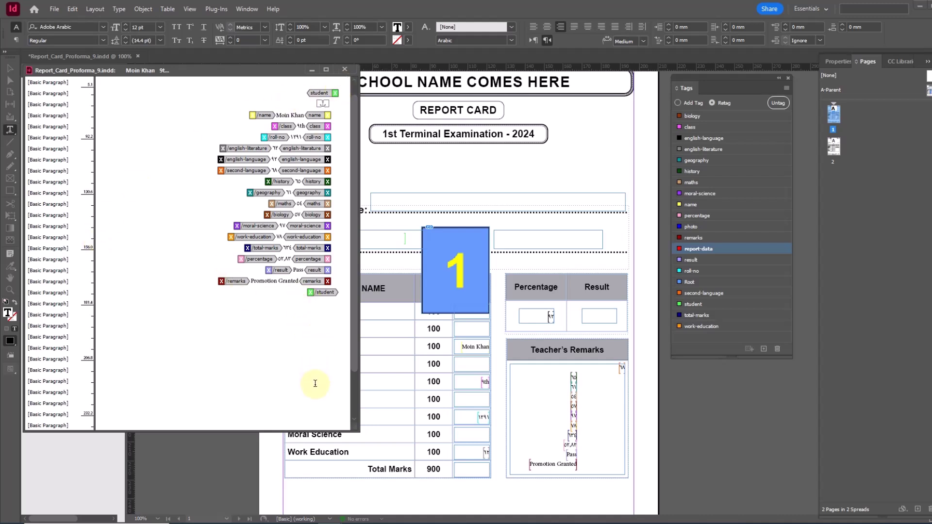
Step: Show hidden characters and set the whole story to left-to-right direction
{"action": "key", "text": "ctrl+alt+i"}
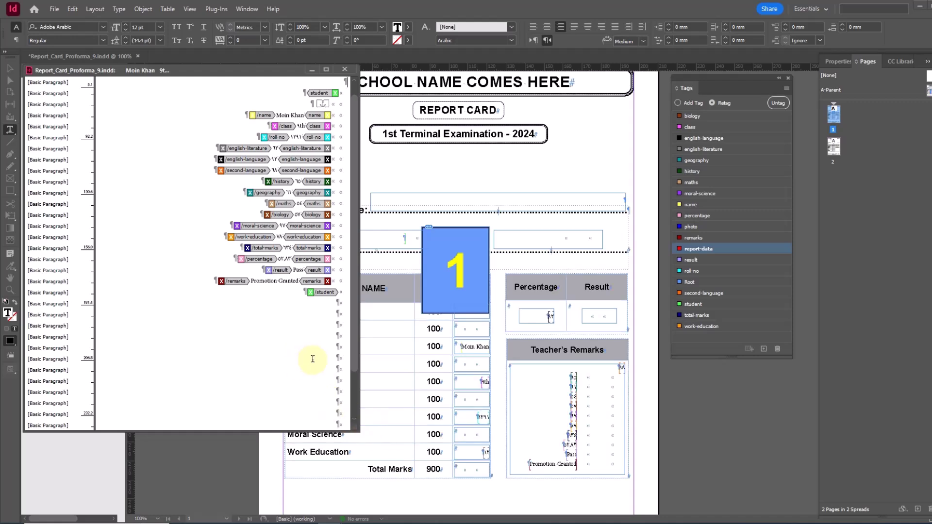
{"action": "key", "text": "ctrl+a"}
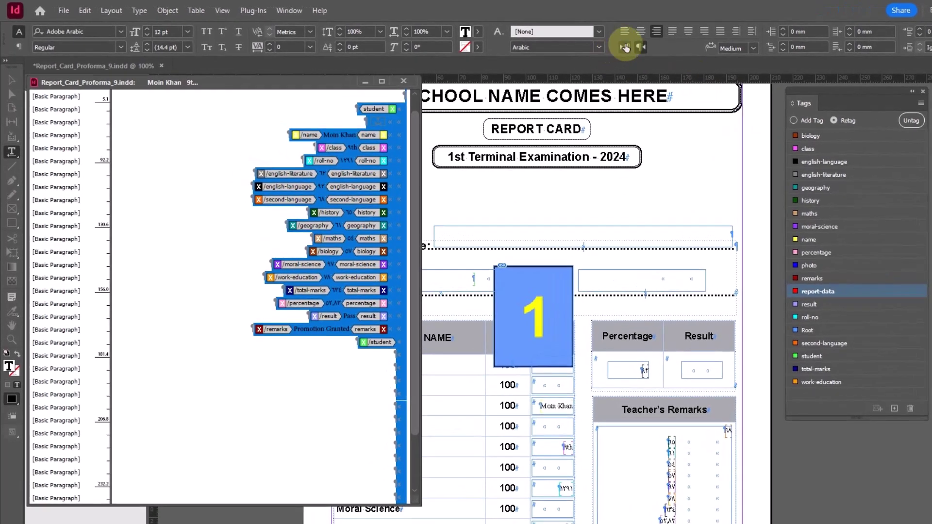
{"action": "left_click", "coordinate": [568, 43]}
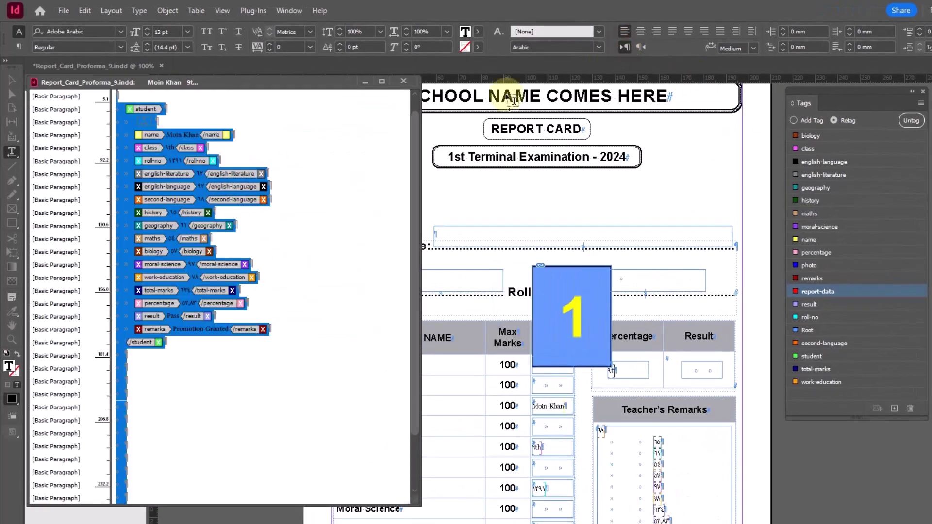
{"action": "left_click", "coordinate": [261, 371]}
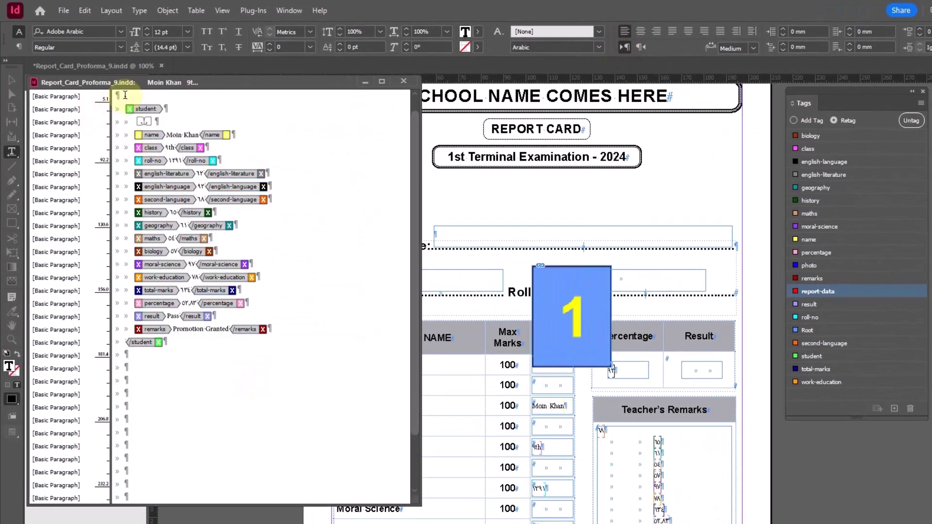
Step: Delete the empty paragraphs above, after and below the student element
{"action": "left_click", "coordinate": [139, 357]}
{"action": "scroll", "coordinate": [192, 425], "scroll_direction": "down", "scroll_amount": 3}
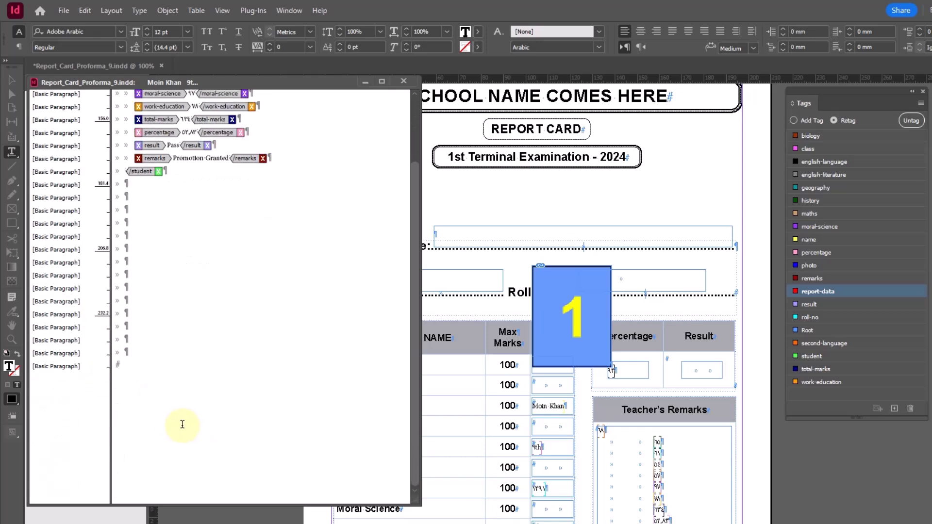
{"action": "left_click", "coordinate": [207, 430], "text": "shift"}
{"action": "key", "text": "BackSpace"}
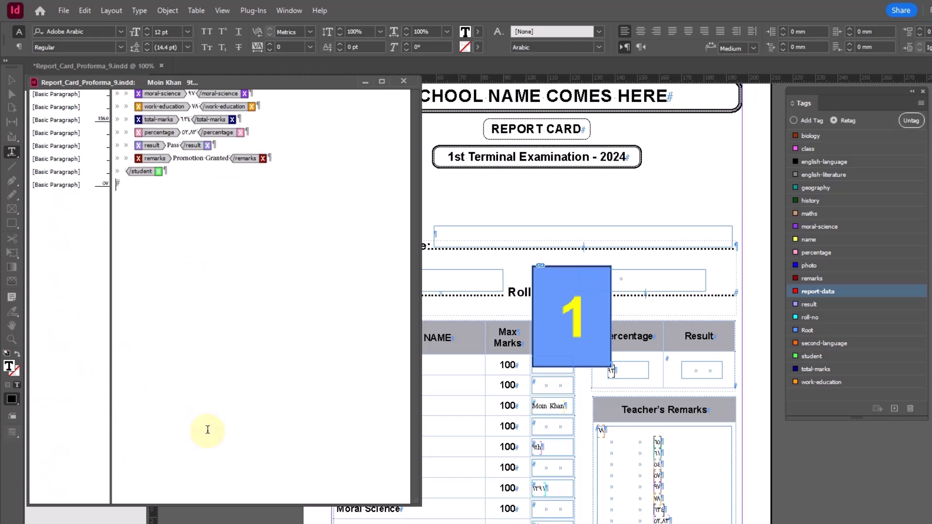
{"action": "key", "text": "BackSpace"}
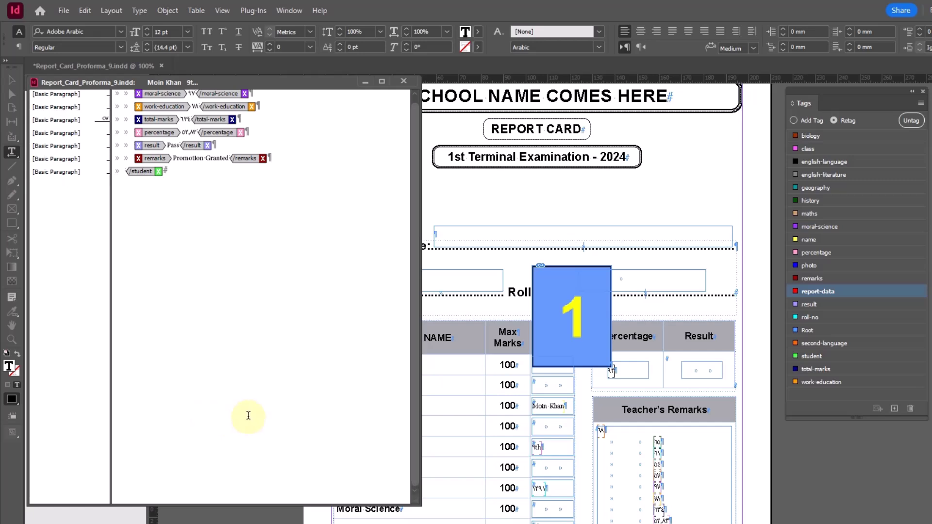
{"action": "scroll", "coordinate": [279, 375], "scroll_direction": "up", "scroll_amount": 5}
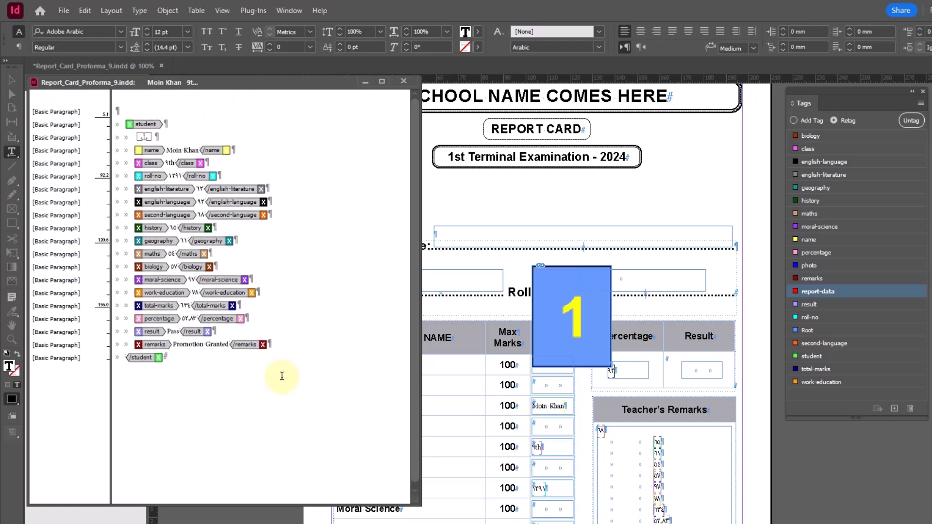
{"action": "left_click", "coordinate": [182, 124]}
{"action": "key", "text": "Home"}
{"action": "key", "text": "BackSpace"}
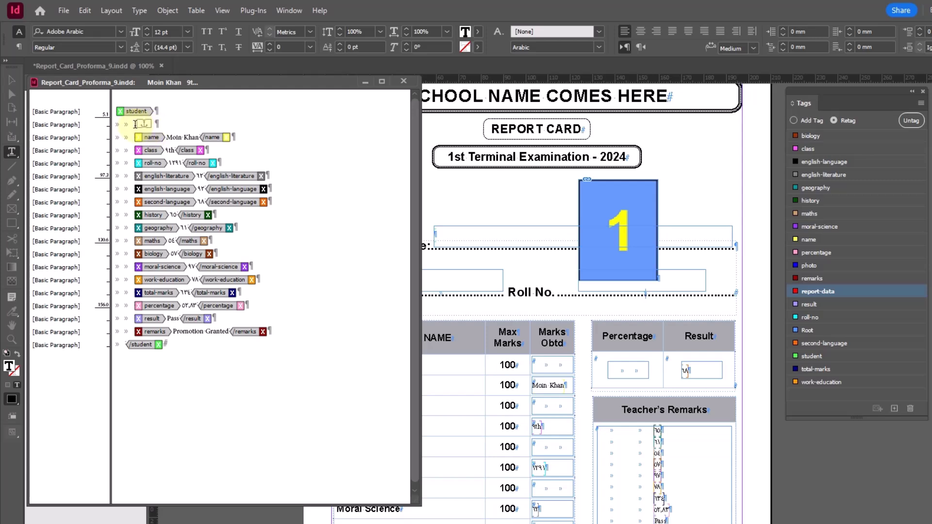
Step: Remove the leading tabs before the anchor, name, class, roll-no and closing student tags
{"action": "left_click_drag", "start_coordinate": [136, 124], "coordinate": [117, 124]}
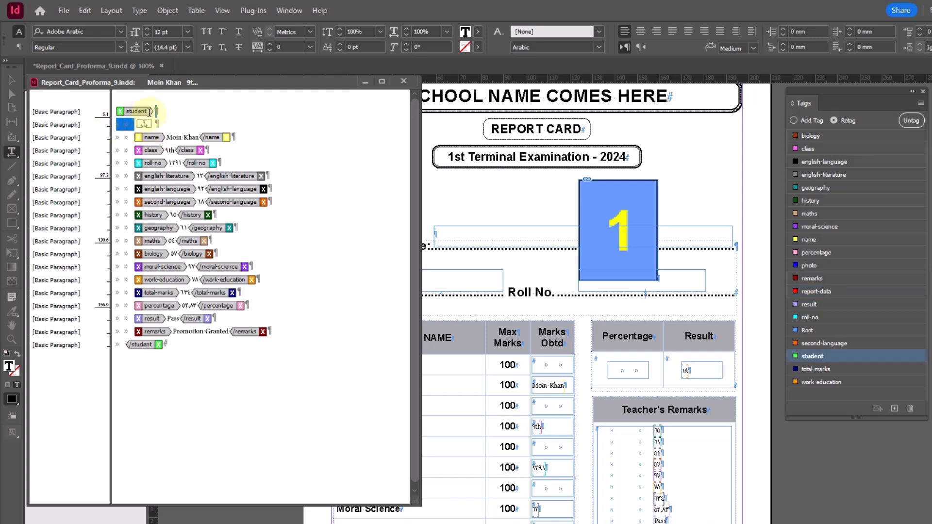
{"action": "key", "text": "BackSpace"}
{"action": "key", "text": "BackSpace"}
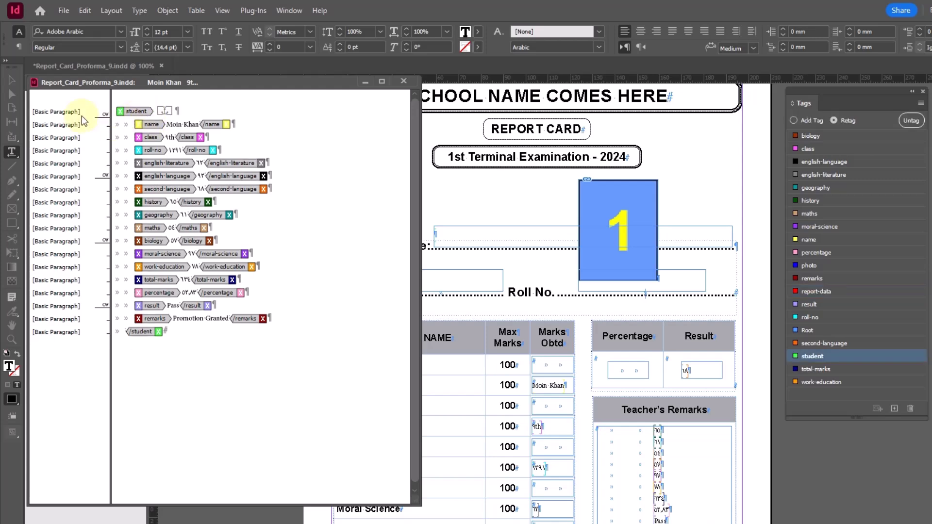
{"action": "left_click_drag", "start_coordinate": [136, 124], "coordinate": [117, 124]}
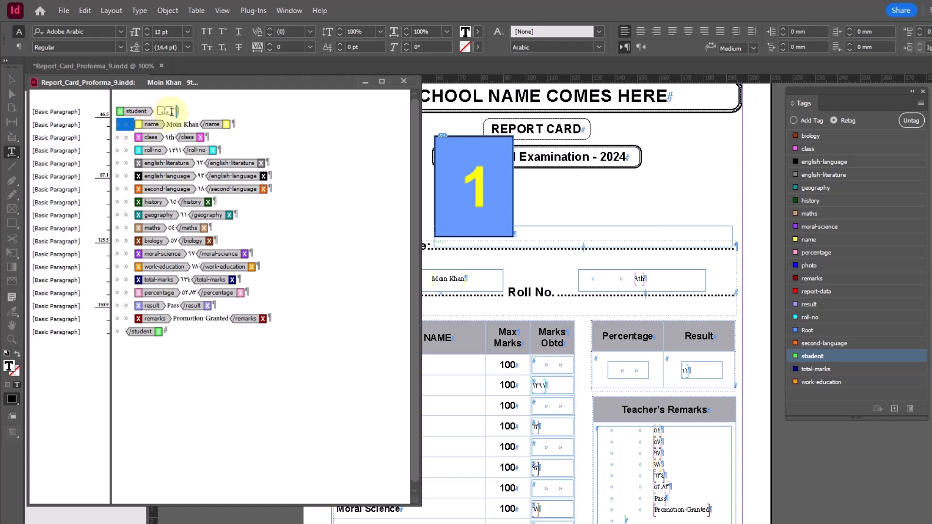
{"action": "key", "text": "BackSpace"}
{"action": "key", "text": "BackSpace"}
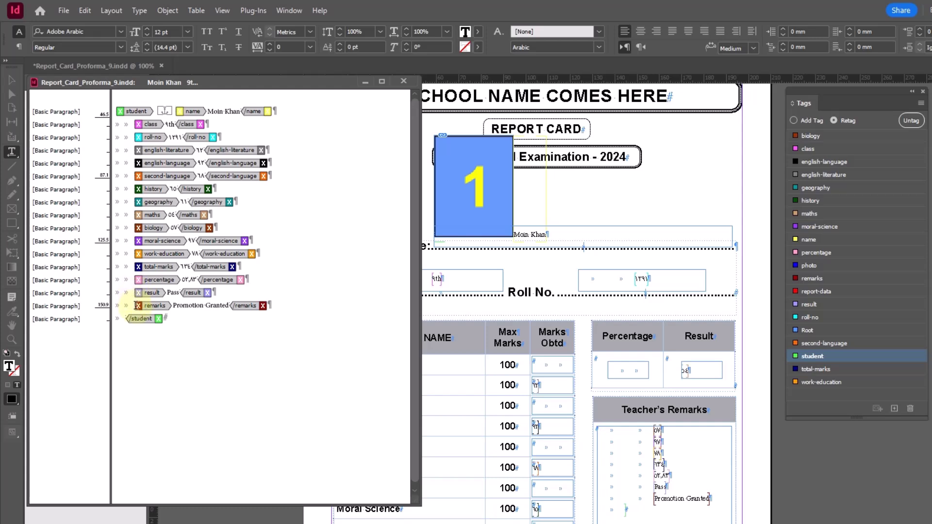
{"action": "left_click_drag", "start_coordinate": [126, 321], "coordinate": [117, 320]}
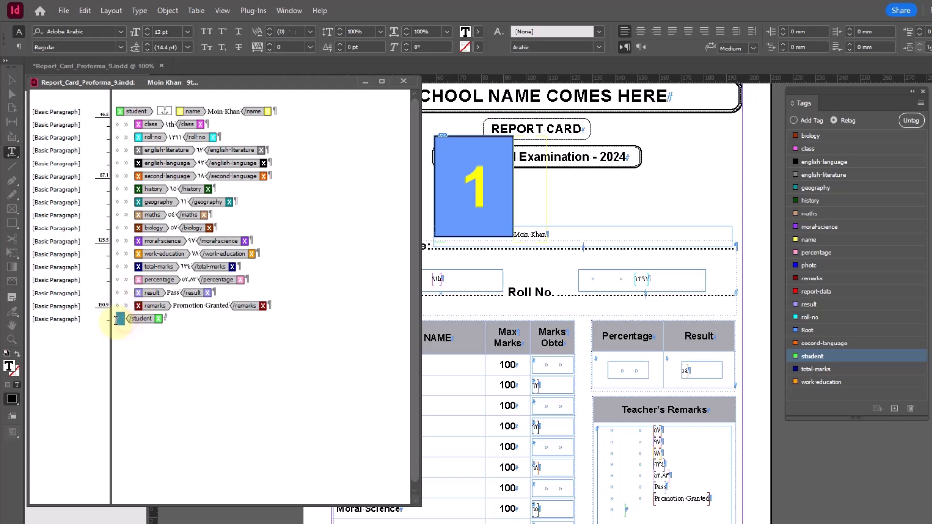
{"action": "key", "text": "BackSpace"}
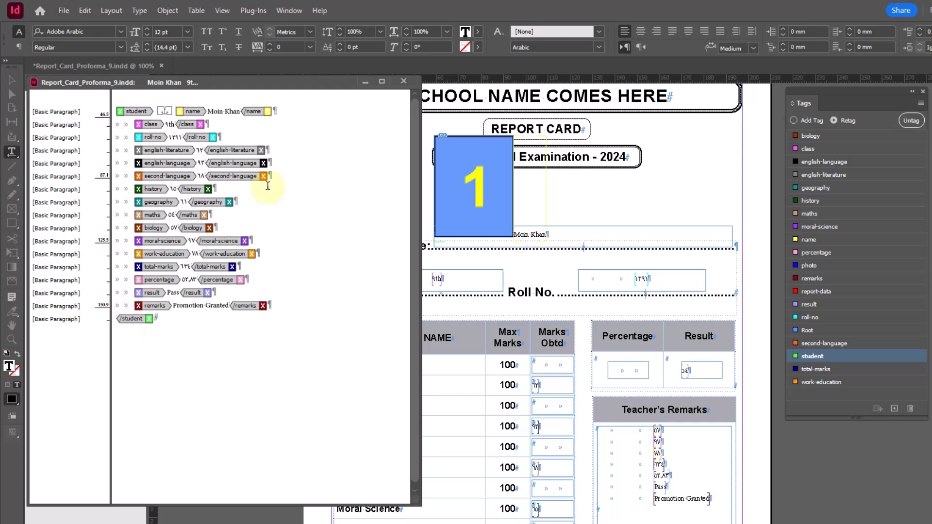
{"action": "left_click_drag", "start_coordinate": [133, 124], "coordinate": [75, 125]}
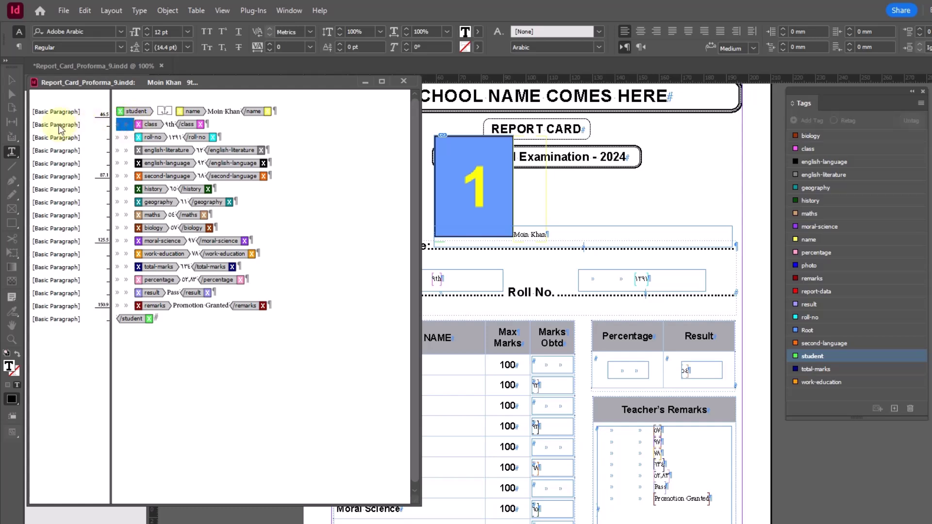
{"action": "key", "text": "BackSpace"}
{"action": "left_click_drag", "start_coordinate": [137, 137], "coordinate": [103, 306]}
{"action": "key", "text": "BackSpace"}
{"action": "key", "text": "BackSpace"}
{"action": "key", "text": "BackSpace"}
{"action": "key", "text": "BackSpace"}
{"action": "key", "text": "BackSpace"}
{"action": "key", "text": "BackSpace"}
{"action": "key", "text": "BackSpace"}
{"action": "key", "text": "BackSpace"}
{"action": "key", "text": "BackSpace"}
{"action": "key", "text": "BackSpace"}
{"action": "key", "text": "BackSpace"}
{"action": "key", "text": "BackSpace"}
{"action": "key", "text": "BackSpace"}
{"action": "key", "text": "BackSpace"}
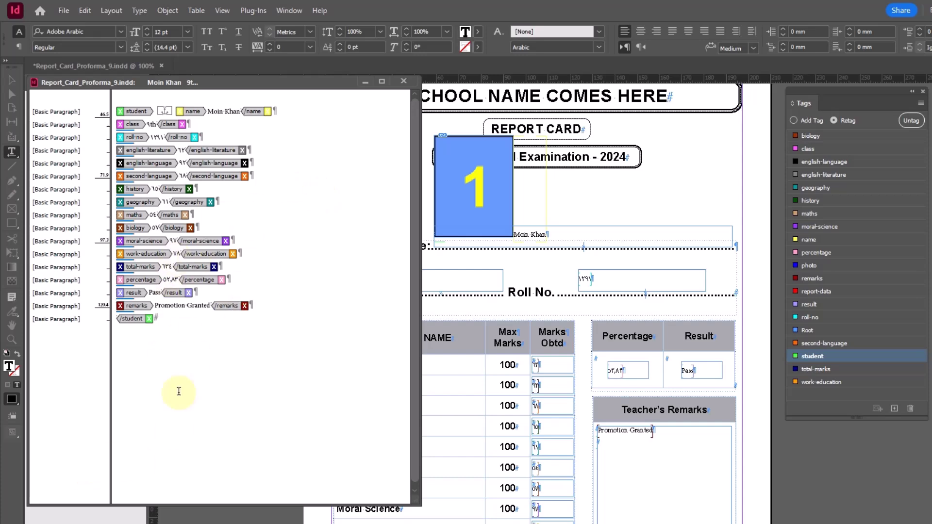
Step: Close the Story Editor, return to the top of the layout and open the Tags panel menu
{"action": "left_click", "coordinate": [403, 81]}
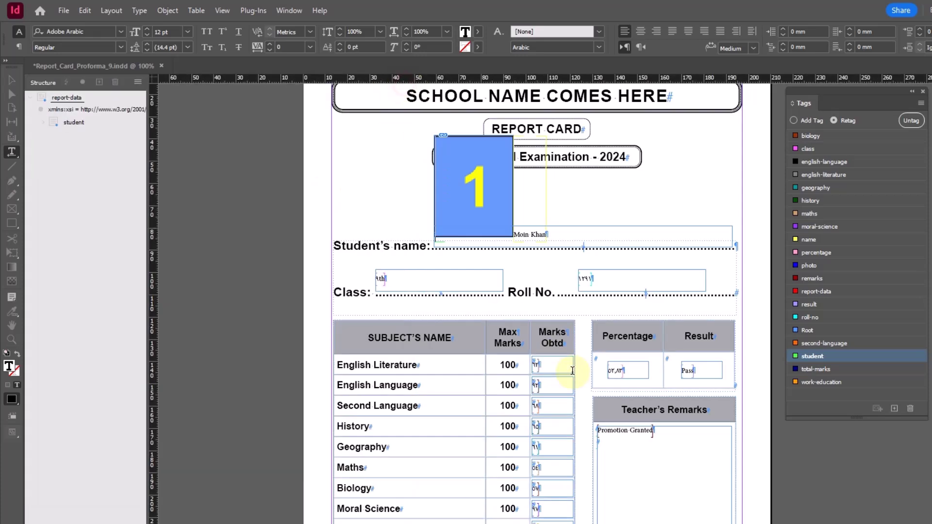
{"action": "scroll", "coordinate": [582, 391], "scroll_direction": "down", "scroll_amount": 3}
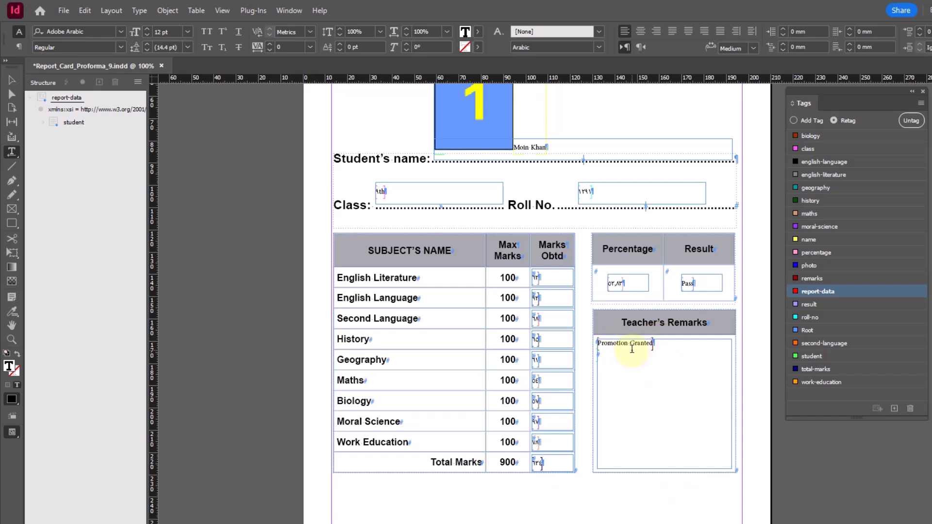
{"action": "scroll", "coordinate": [598, 312], "scroll_direction": "up", "scroll_amount": 3}
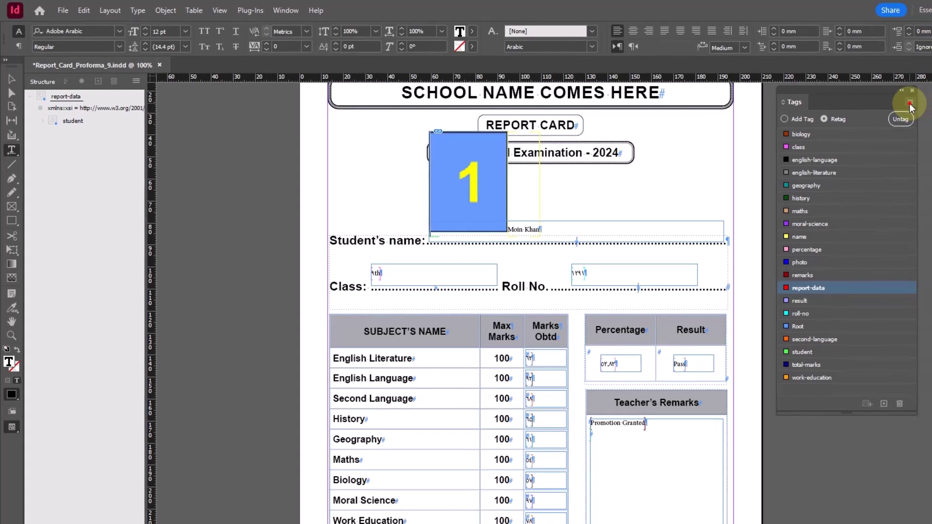
{"action": "left_click", "coordinate": [912, 104]}
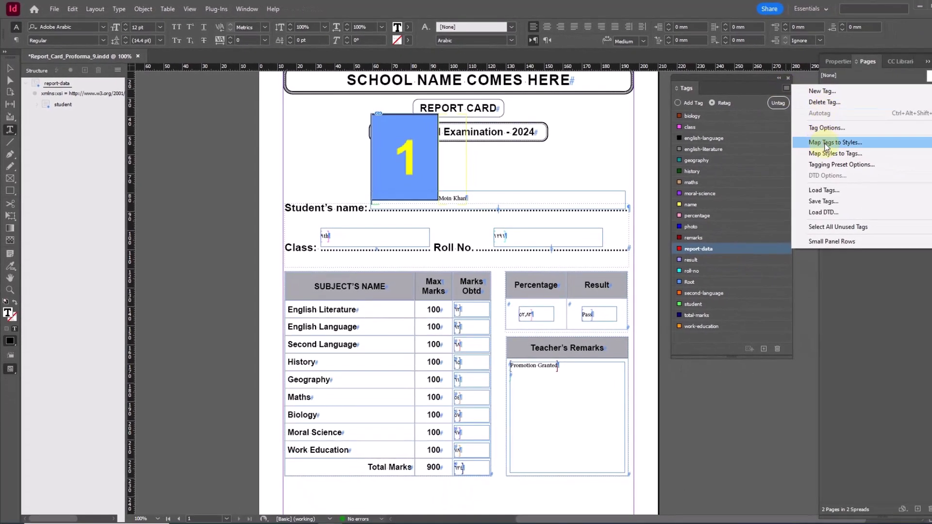
Step: In Map Tags to Styles, map the biology tag to Report Data
{"action": "left_click", "coordinate": [826, 144]}
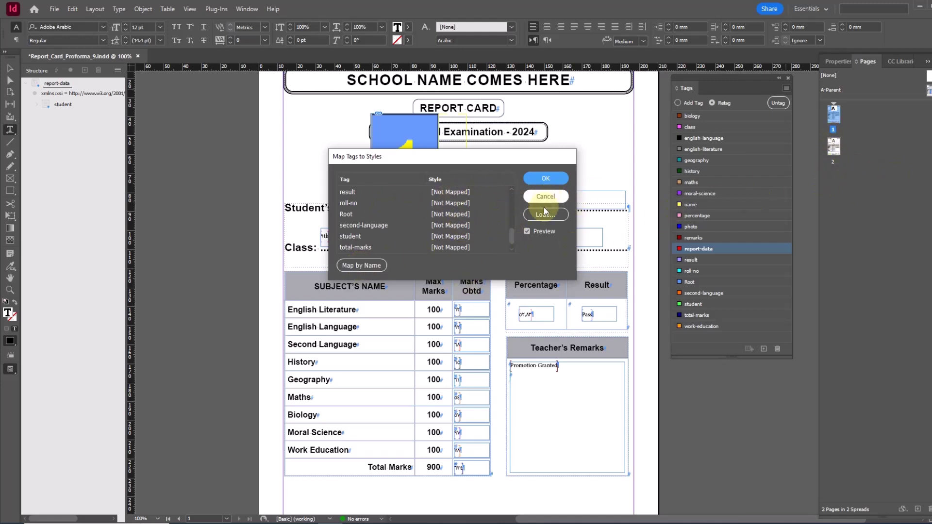
{"action": "left_click_drag", "start_coordinate": [512, 238], "coordinate": [509, 194]}
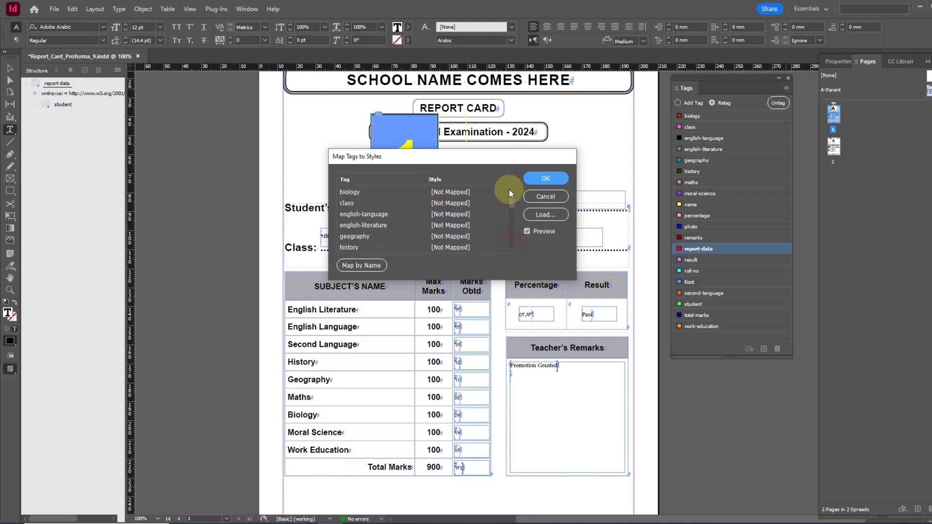
{"action": "left_click", "coordinate": [437, 192]}
{"action": "left_click", "coordinate": [447, 192]}
{"action": "left_click", "coordinate": [457, 230]}
Step: Map the class, english-language and english-literature tags to Report Data
{"action": "left_click", "coordinate": [449, 203]}
{"action": "left_click", "coordinate": [452, 203]}
{"action": "left_click", "coordinate": [464, 237]}
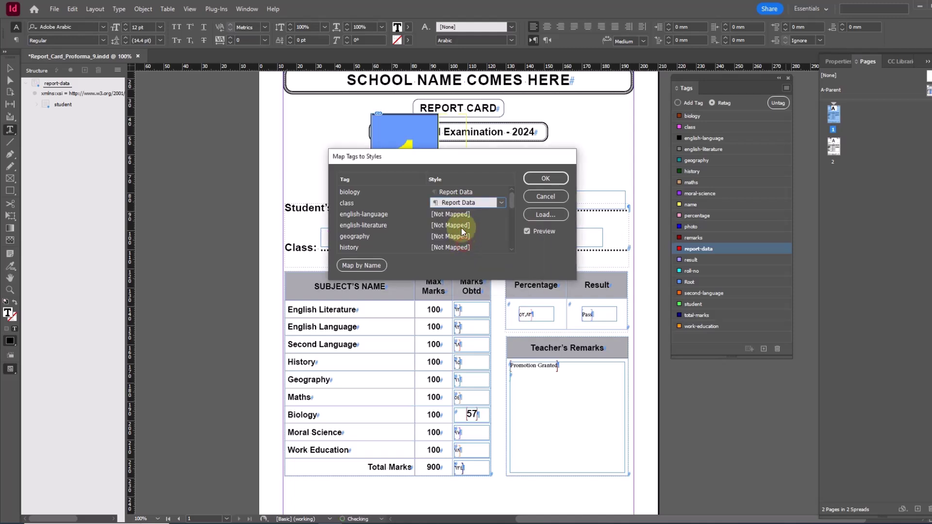
{"action": "left_click", "coordinate": [451, 215]}
{"action": "left_click", "coordinate": [453, 214]}
{"action": "left_click", "coordinate": [459, 257]}
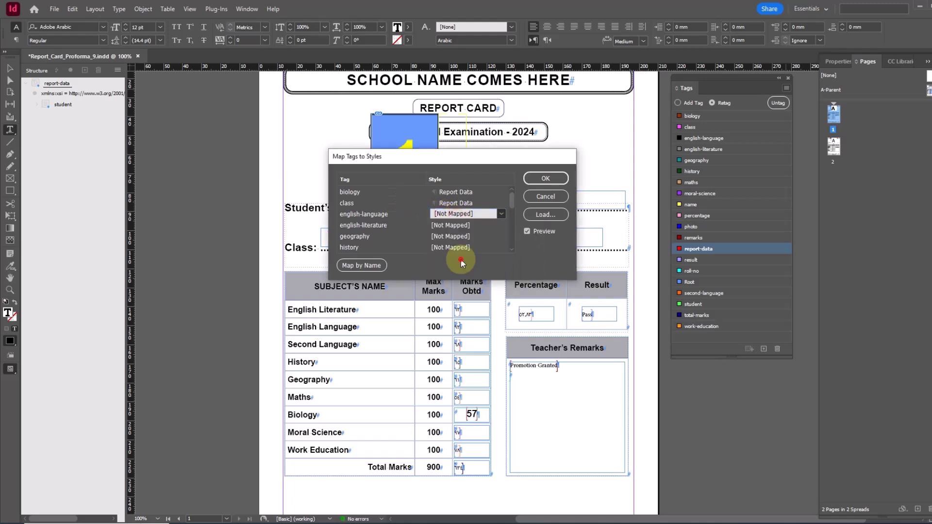
{"action": "left_click", "coordinate": [450, 225]}
{"action": "left_click", "coordinate": [452, 225]}
{"action": "left_click", "coordinate": [461, 267]}
Step: Map the geography and history tags to Report Data
{"action": "left_click", "coordinate": [452, 237]}
{"action": "left_click", "coordinate": [453, 237]}
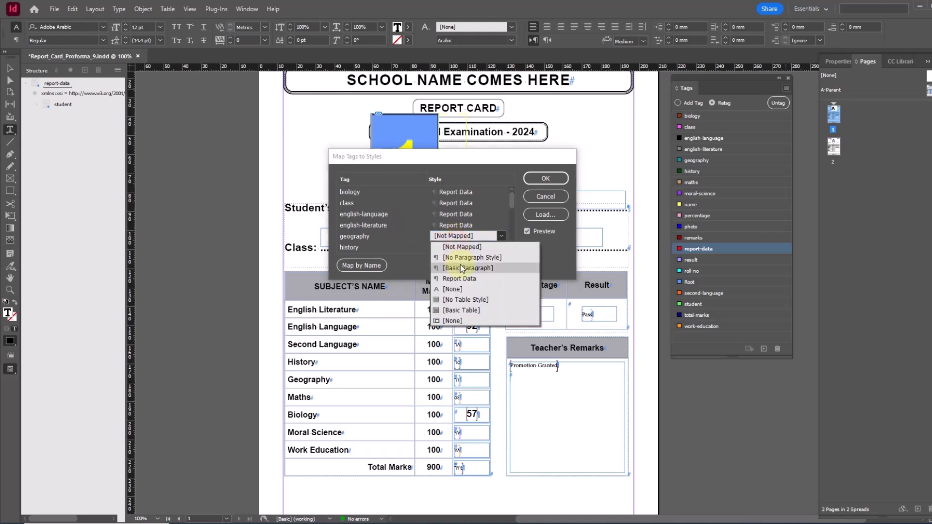
{"action": "left_click", "coordinate": [465, 280]}
{"action": "left_click", "coordinate": [469, 248]}
{"action": "left_click", "coordinate": [474, 248]}
{"action": "left_click", "coordinate": [467, 290]}
{"action": "left_click", "coordinate": [512, 250]}
{"action": "left_click", "coordinate": [512, 250]}
{"action": "left_click", "coordinate": [512, 250]}
{"action": "left_click", "coordinate": [512, 251]}
{"action": "left_click", "coordinate": [512, 250]}
Step: Map the maths and moral-science tags to Report Data
{"action": "left_click", "coordinate": [465, 203]}
{"action": "left_click", "coordinate": [467, 203]}
{"action": "left_click", "coordinate": [470, 246]}
{"action": "left_click", "coordinate": [459, 214]}
{"action": "left_click", "coordinate": [466, 214]}
{"action": "left_click", "coordinate": [461, 255]}
Step: Map the name and percentage tags to Report Data
{"action": "left_click", "coordinate": [459, 225]}
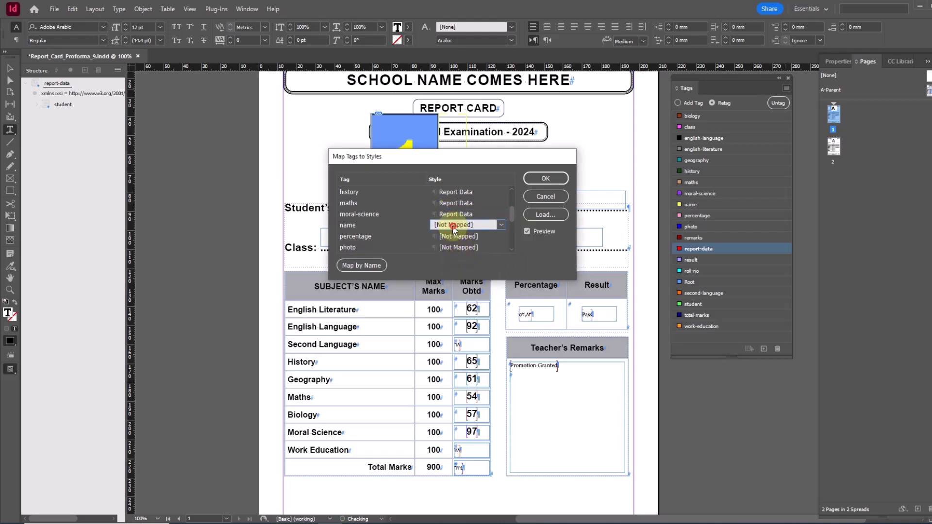
{"action": "left_click", "coordinate": [464, 225]}
{"action": "left_click", "coordinate": [460, 269]}
{"action": "left_click", "coordinate": [457, 237]}
{"action": "left_click", "coordinate": [461, 236]}
{"action": "left_click", "coordinate": [460, 279]}
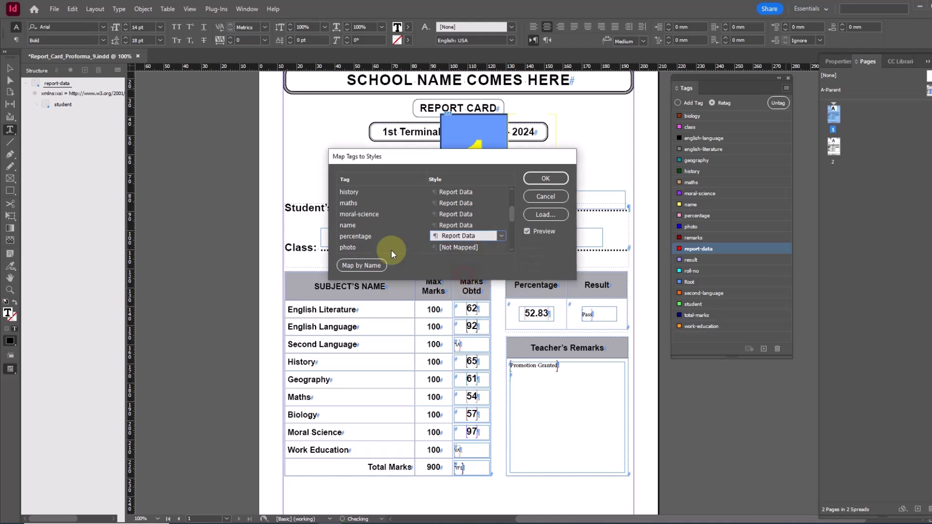
{"action": "left_click", "coordinate": [512, 250]}
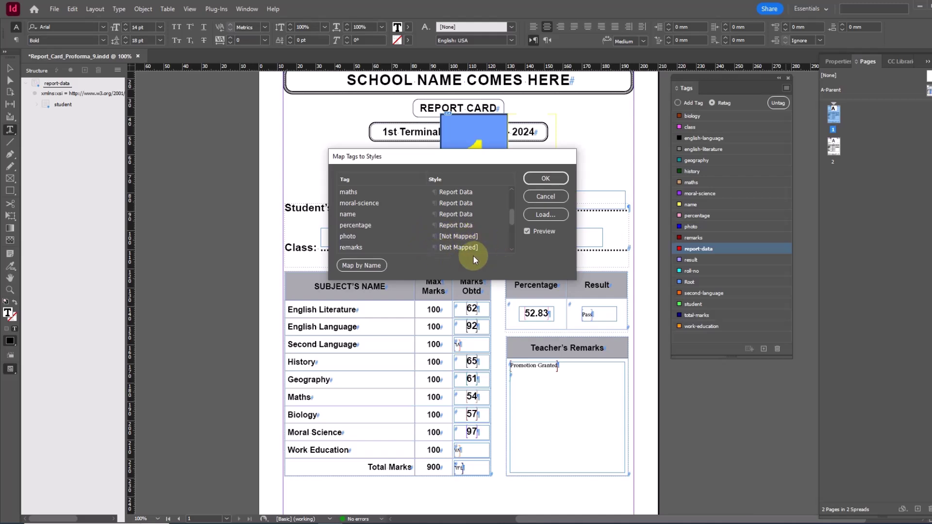
Step: Map the remarks and result tags to Report Data
{"action": "left_click", "coordinate": [464, 250]}
{"action": "left_click", "coordinate": [460, 292]}
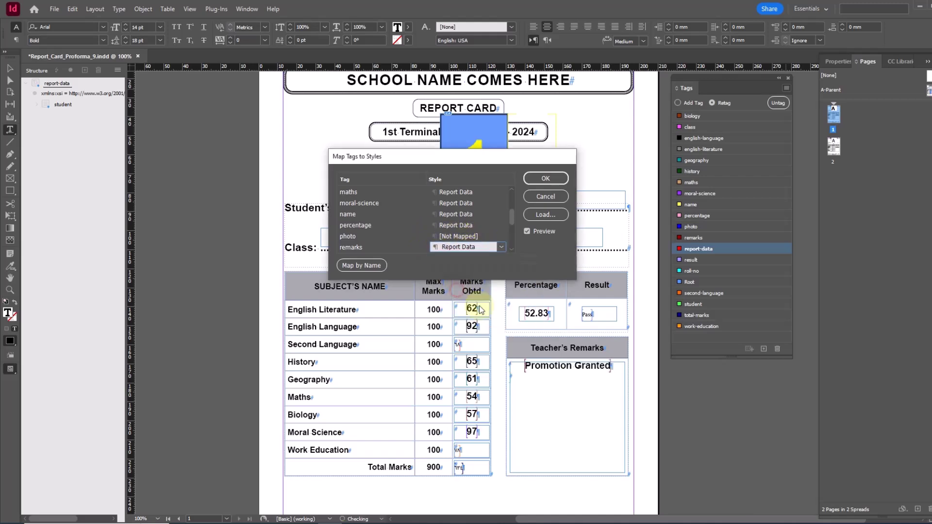
{"action": "left_click", "coordinate": [512, 250]}
{"action": "left_click", "coordinate": [512, 250]}
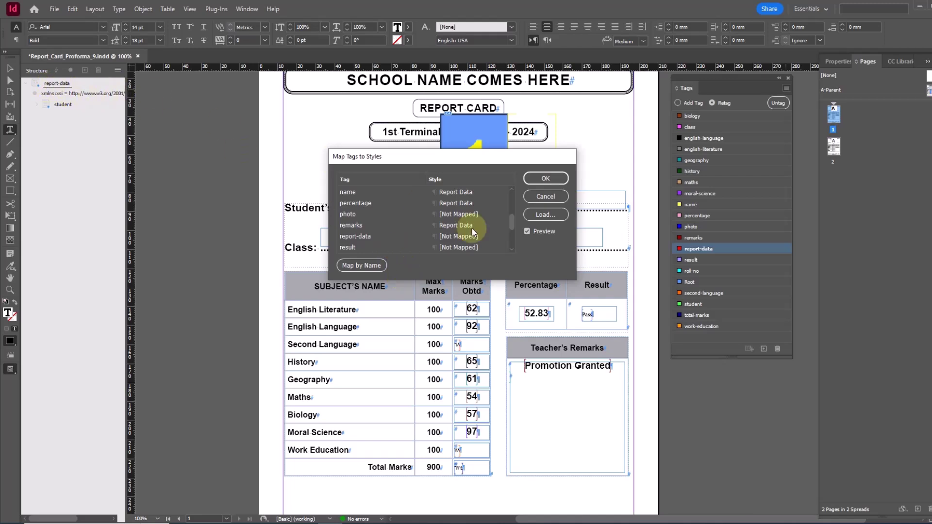
{"action": "left_click", "coordinate": [466, 248]}
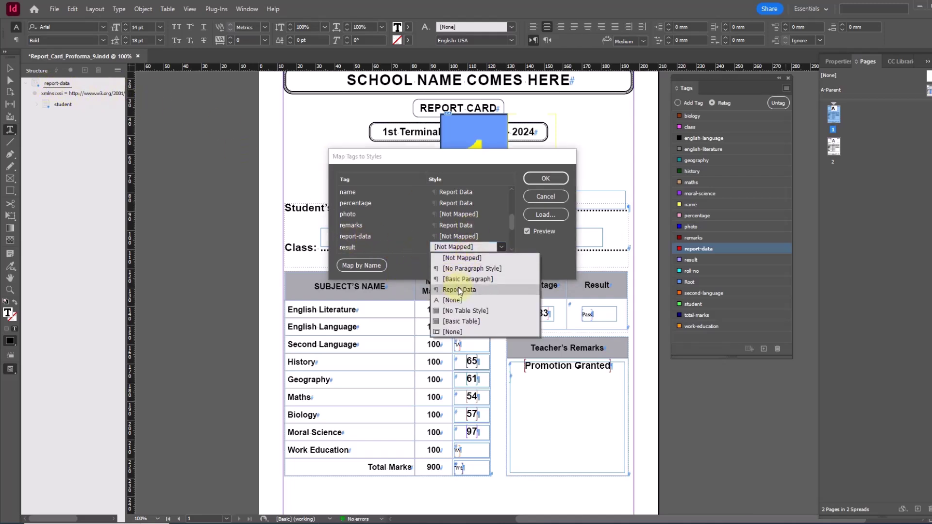
{"action": "left_click", "coordinate": [460, 290]}
{"action": "scroll", "coordinate": [404, 244], "scroll_direction": "down", "scroll_amount": 2}
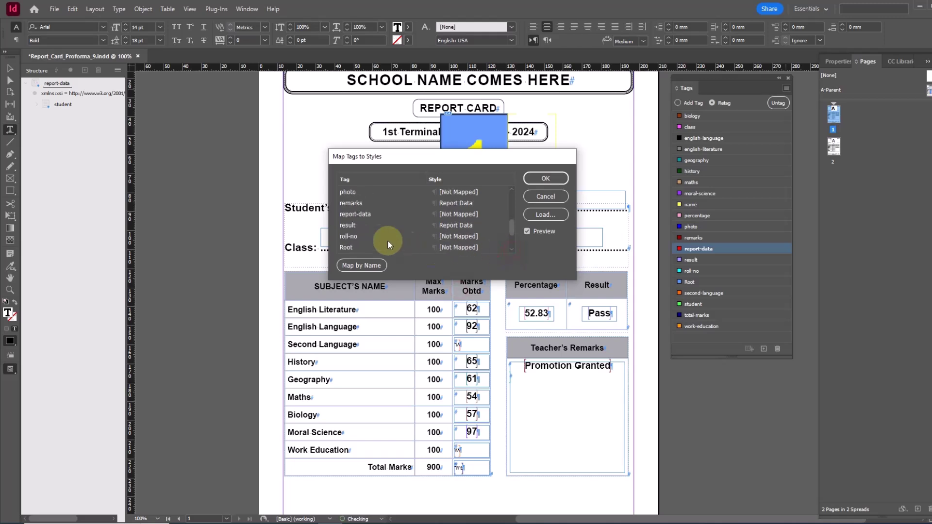
Step: Map the roll-no and second-language tags to Report Data
{"action": "left_click", "coordinate": [472, 240]}
{"action": "left_click", "coordinate": [473, 237]}
{"action": "left_click", "coordinate": [456, 272]}
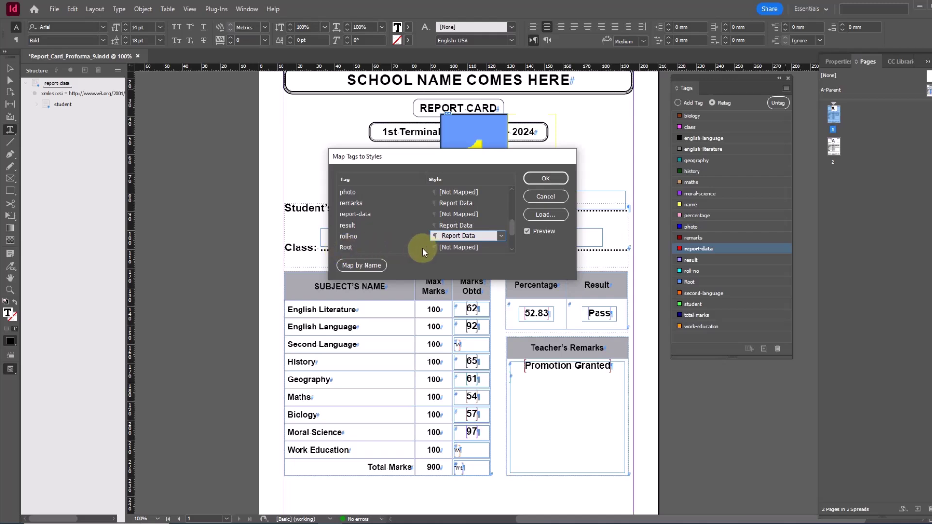
{"action": "left_click", "coordinate": [511, 249]}
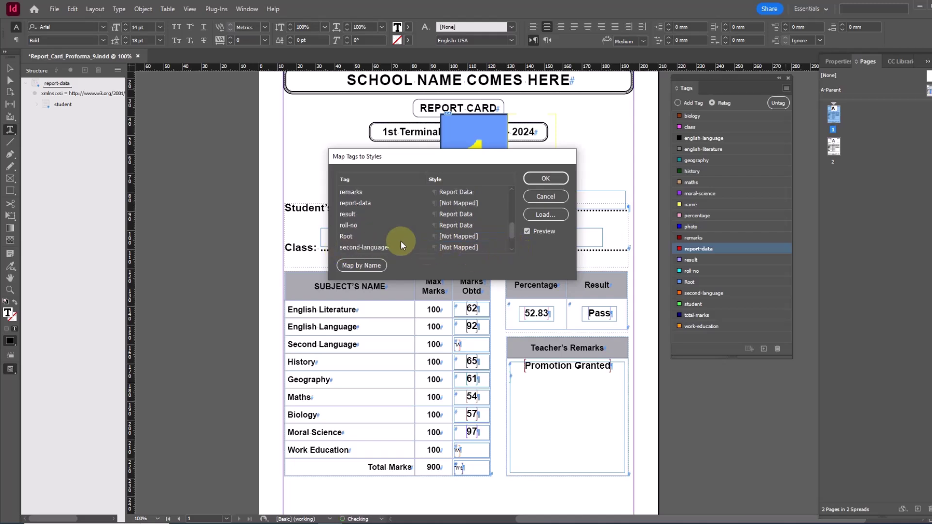
{"action": "left_click", "coordinate": [465, 250]}
{"action": "left_click", "coordinate": [466, 289]}
{"action": "scroll", "coordinate": [512, 248], "scroll_direction": "down", "scroll_amount": 3}
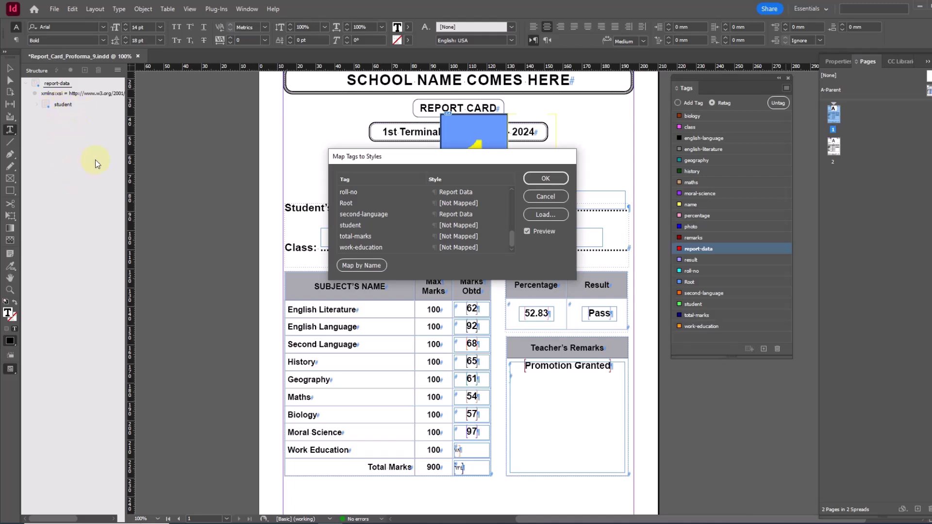
Step: Map total-marks and work-education to Report Data and confirm the mappings
{"action": "left_click", "coordinate": [460, 238]}
{"action": "left_click", "coordinate": [488, 239]}
{"action": "left_click", "coordinate": [456, 277]}
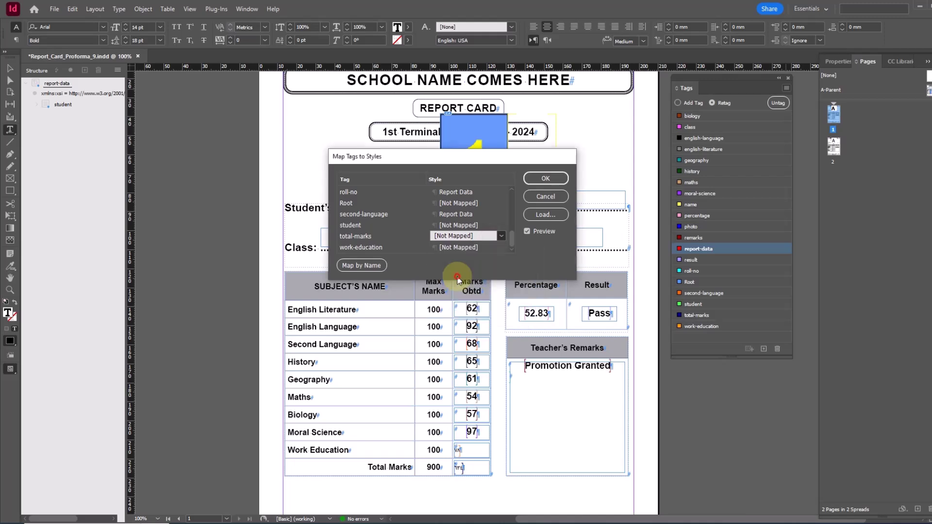
{"action": "left_click", "coordinate": [488, 248]}
{"action": "left_click", "coordinate": [501, 247]}
{"action": "left_click", "coordinate": [459, 282]}
{"action": "left_click", "coordinate": [511, 251]}
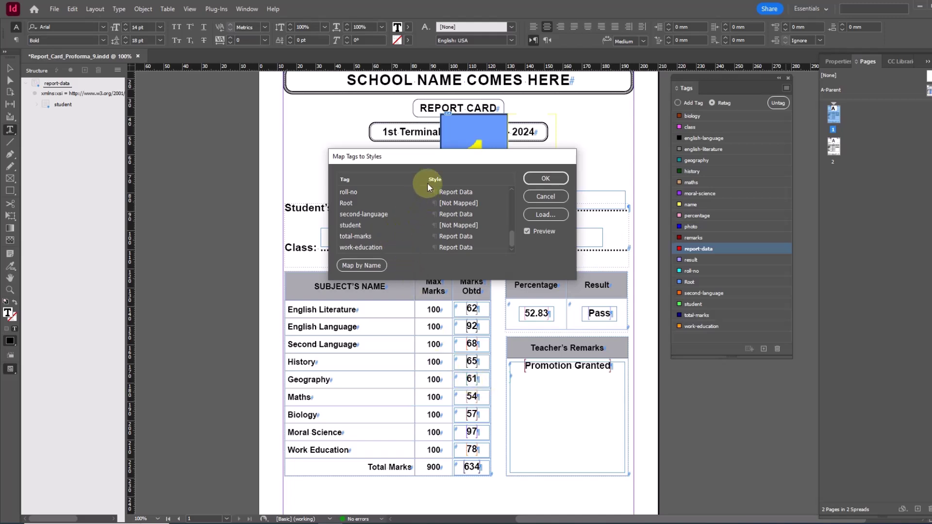
{"action": "left_click", "coordinate": [545, 178]}
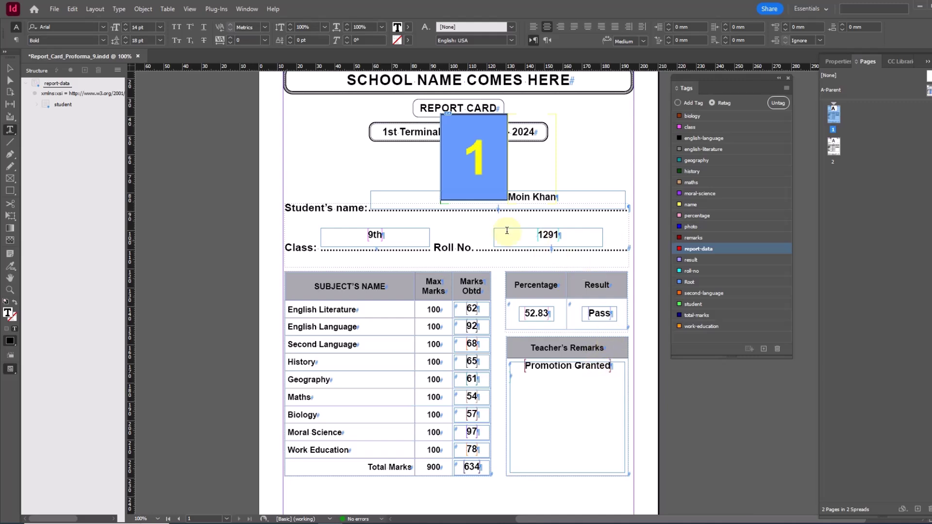
Step: Apply the 'photo' object style to the student photo frame, then deselect it
{"action": "left_click", "coordinate": [11, 68]}
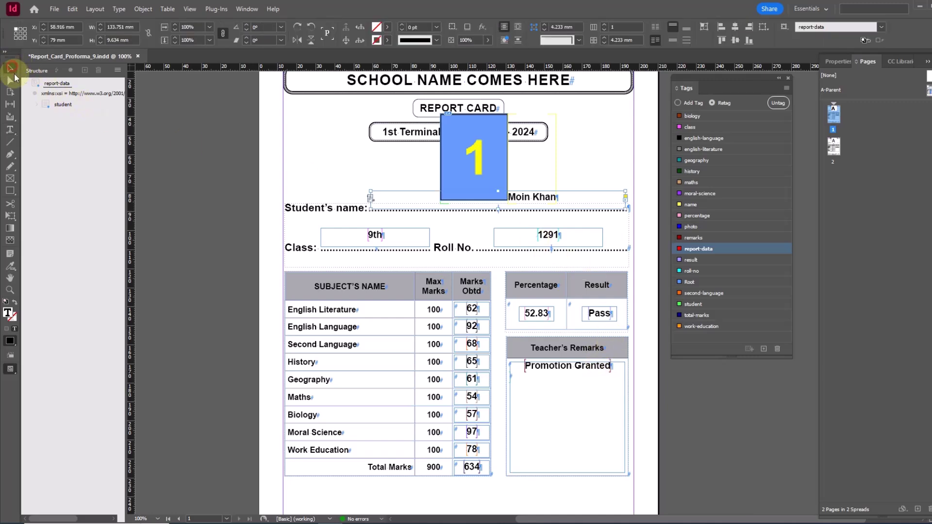
{"action": "left_click", "coordinate": [491, 130]}
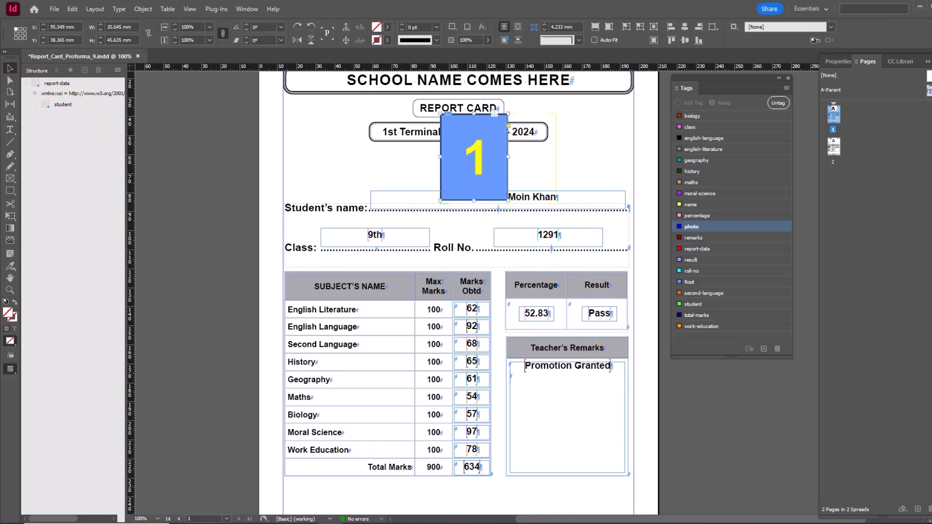
{"action": "key", "text": "ctrl+F7"}
{"action": "left_click", "coordinate": [849, 204]}
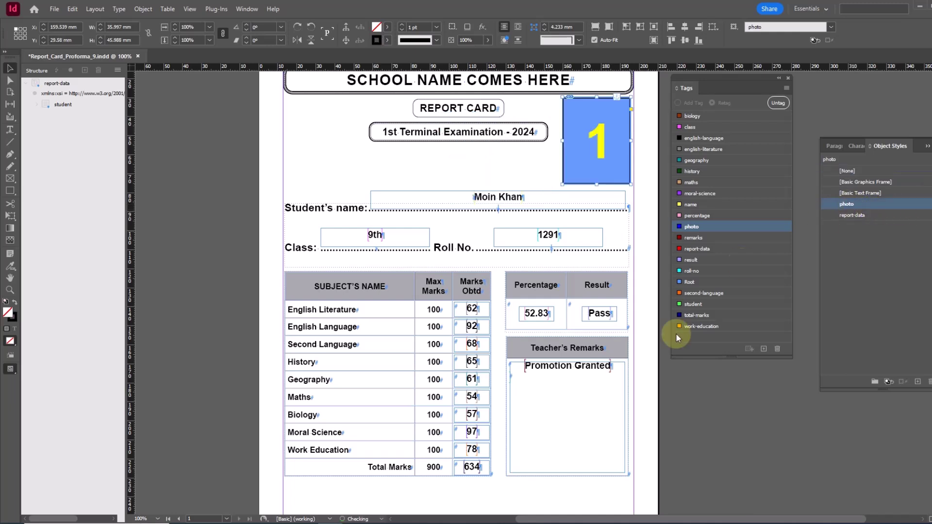
{"action": "left_click", "coordinate": [702, 461]}
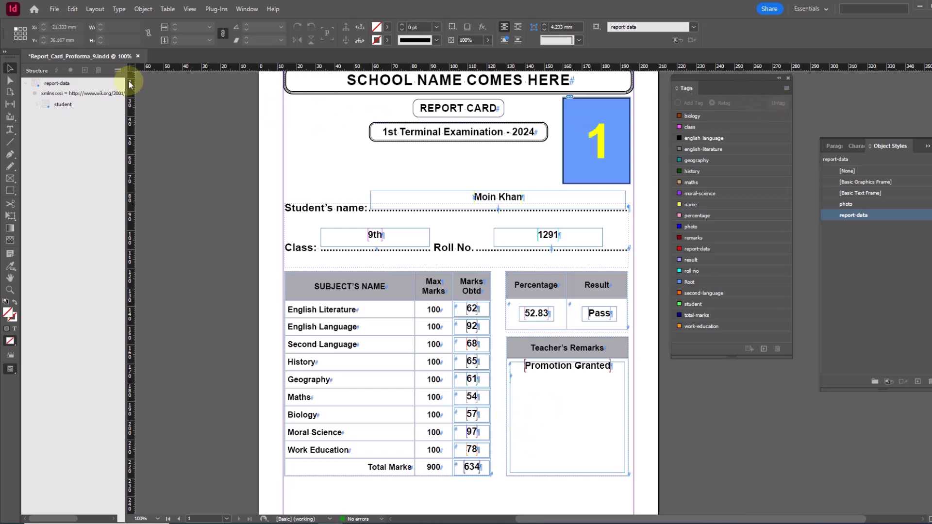
Step: Switch to Preview screen mode and scroll through the filled report card
{"action": "left_click_drag", "start_coordinate": [524, 298], "coordinate": [419, 316]}
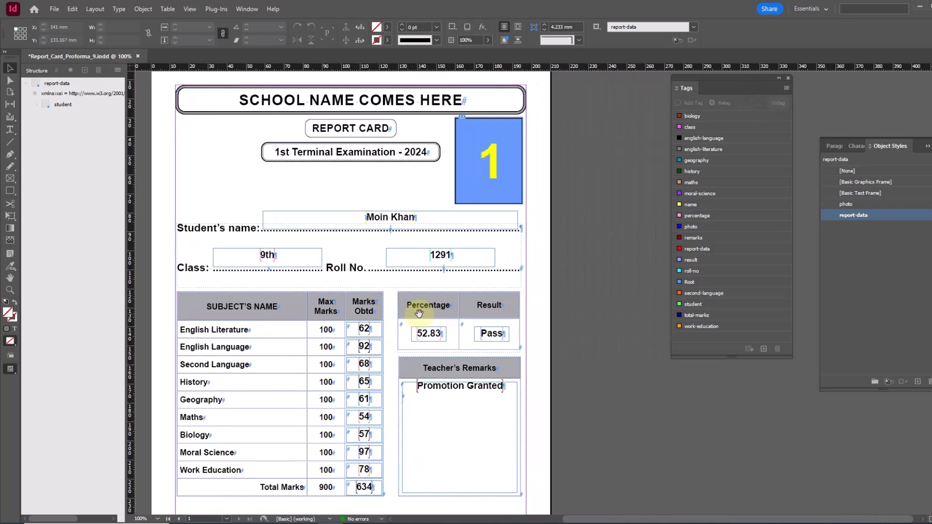
{"action": "key", "text": "w"}
{"action": "scroll", "coordinate": [618, 245], "scroll_direction": "up", "scroll_amount": 3}
{"action": "scroll", "coordinate": [618, 247], "scroll_direction": "down", "scroll_amount": 3}
{"action": "scroll", "coordinate": [616, 248], "scroll_direction": "down", "scroll_amount": 6}
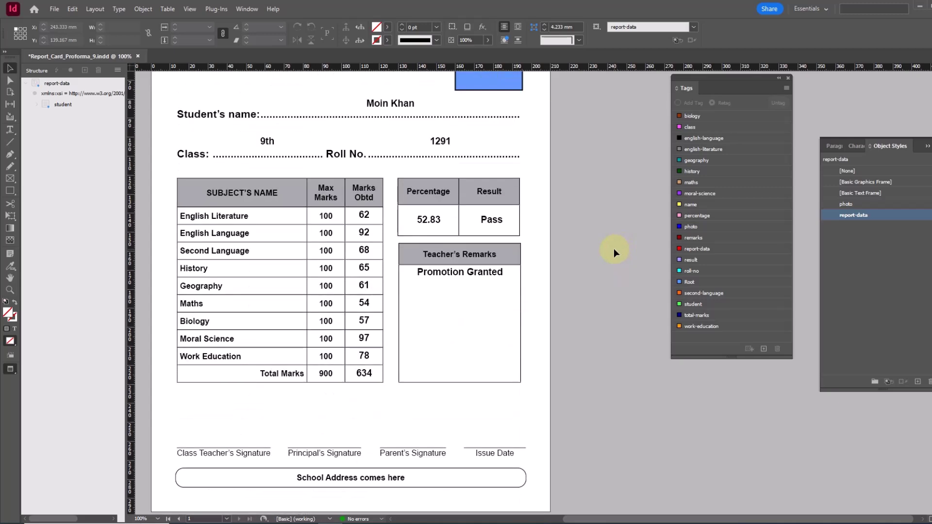
{"action": "scroll", "coordinate": [612, 248], "scroll_direction": "up", "scroll_amount": 3}
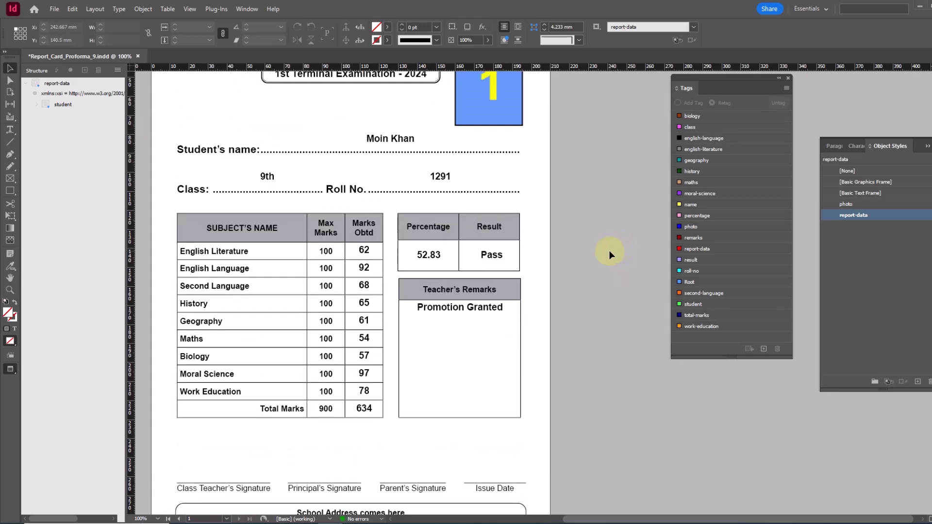
{"action": "scroll", "coordinate": [561, 251], "scroll_direction": "up", "scroll_amount": 2}
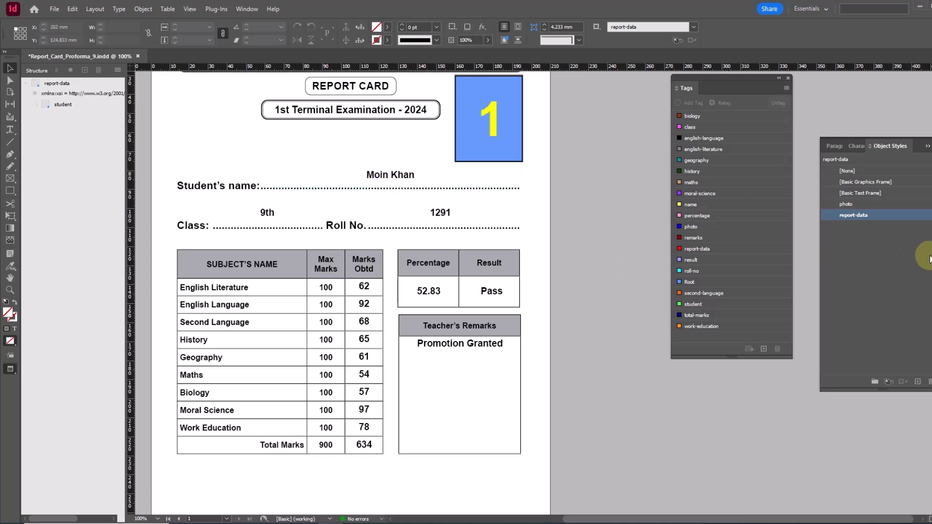
Step: Set the report-data object style's first-baseline Min offset to 7 mm
{"action": "right_click", "coordinate": [857, 217]}
{"action": "left_click", "coordinate": [874, 223]}
{"action": "left_click_drag", "start_coordinate": [429, 119], "coordinate": [338, 268]}
{"action": "left_click", "coordinate": [263, 267]}
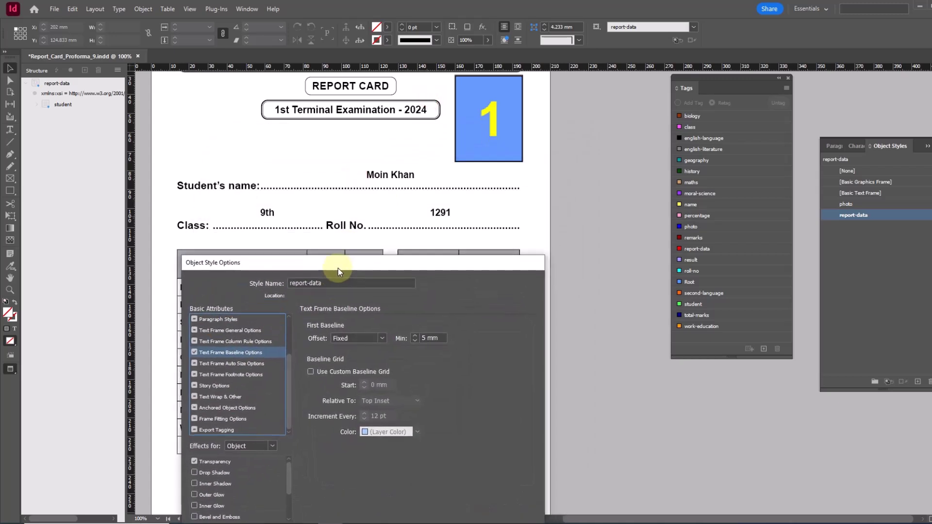
{"action": "left_click", "coordinate": [414, 335]}
{"action": "left_click", "coordinate": [413, 335]}
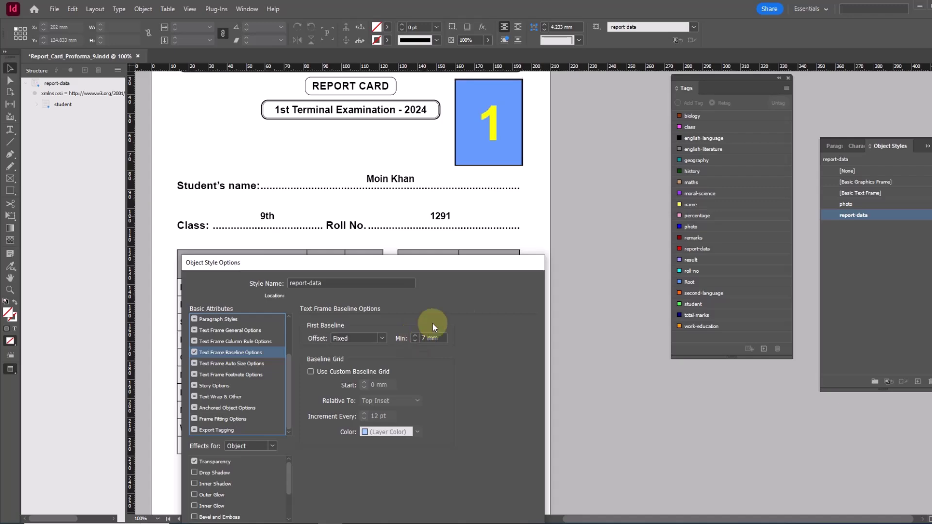
{"action": "left_click_drag", "start_coordinate": [473, 261], "coordinate": [470, 96]}
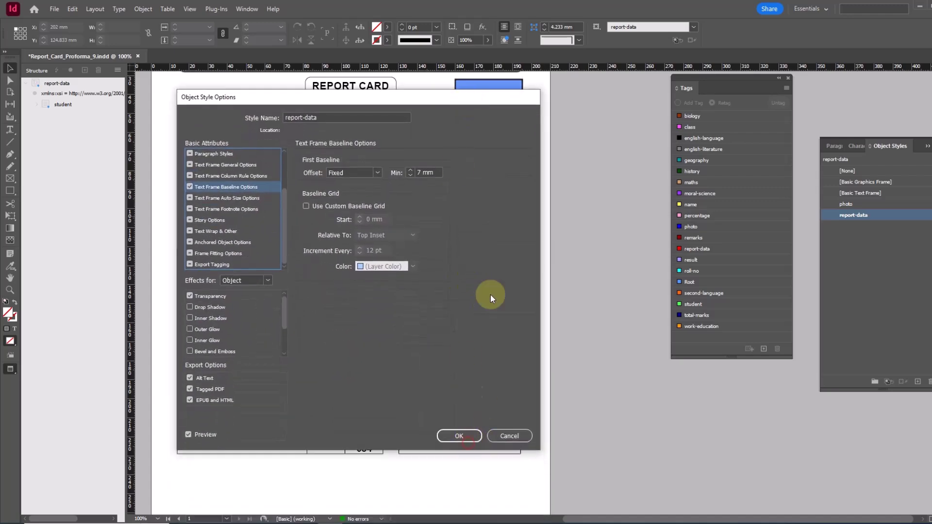
{"action": "left_click", "coordinate": [459, 436]}
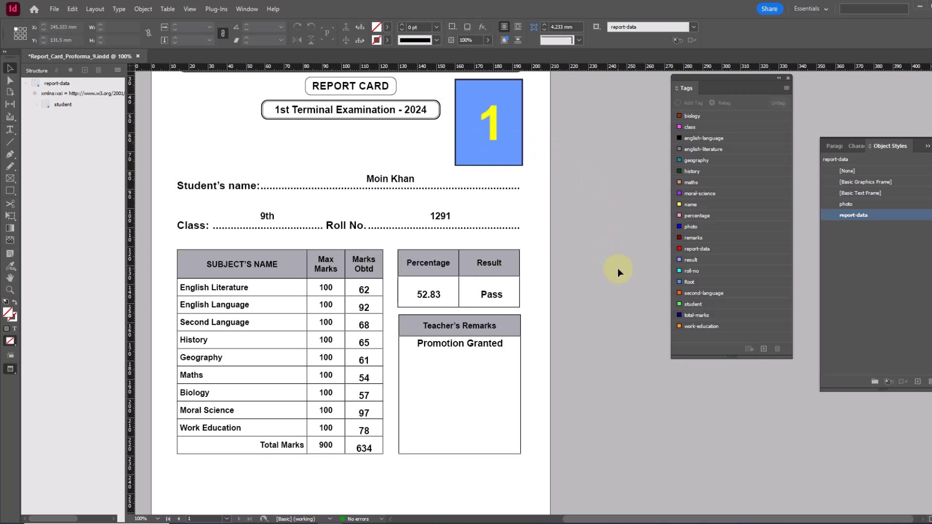
Step: In Normal view, check that page 2 is empty, return to page 1, and open the Structure menu
{"action": "key", "text": "w"}
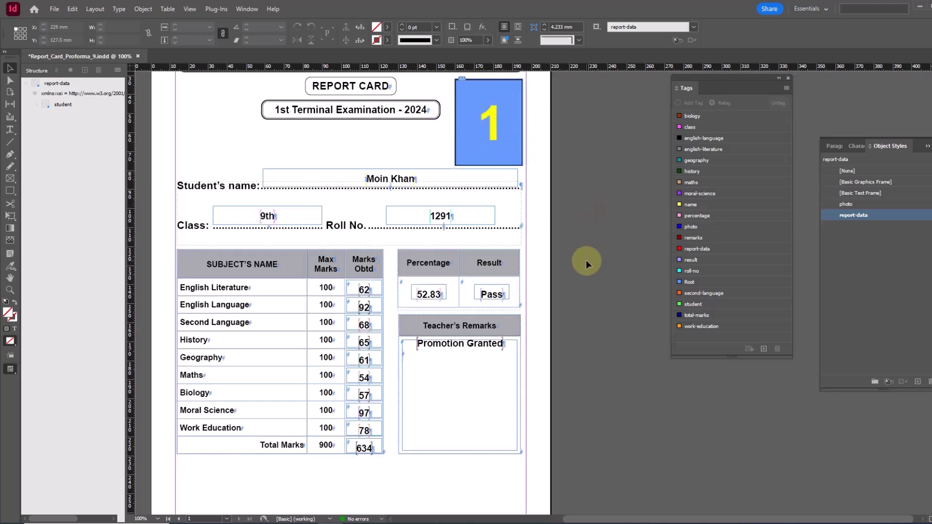
{"action": "scroll", "coordinate": [572, 252], "scroll_direction": "down", "scroll_amount": 2}
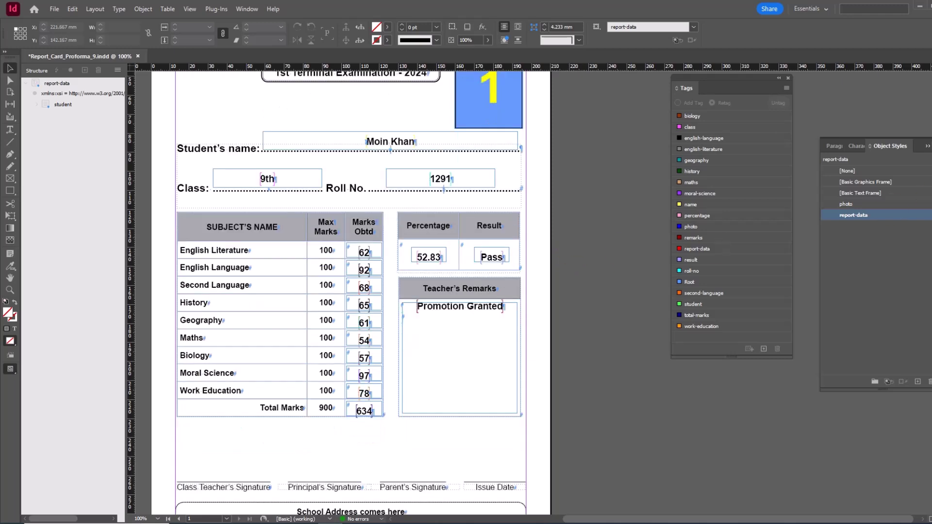
{"action": "key", "text": "F12"}
{"action": "double_click", "coordinate": [834, 113]}
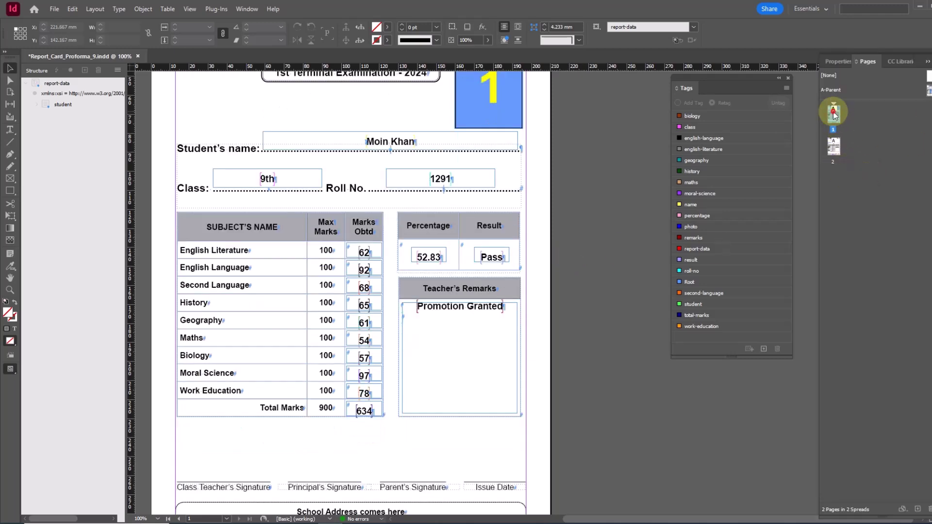
{"action": "left_click_drag", "start_coordinate": [591, 316], "coordinate": [407, 315]}
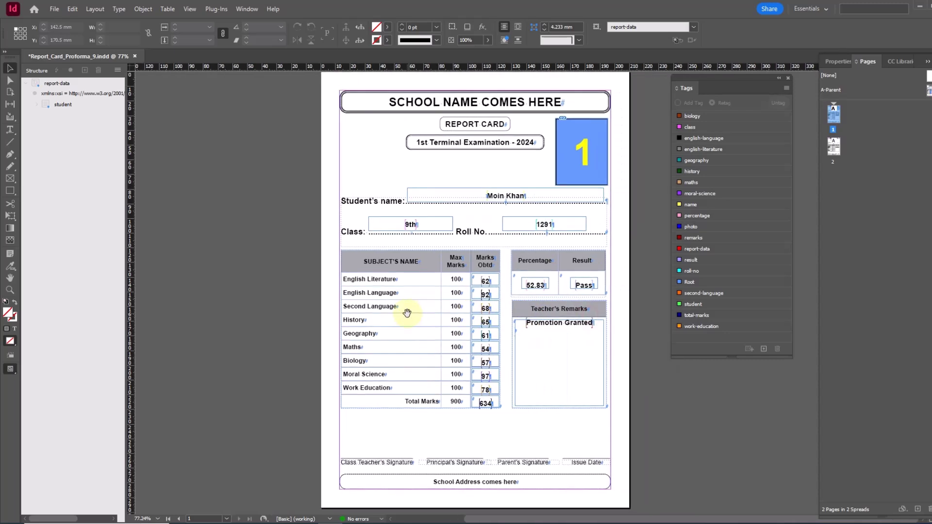
{"action": "double_click", "coordinate": [834, 147]}
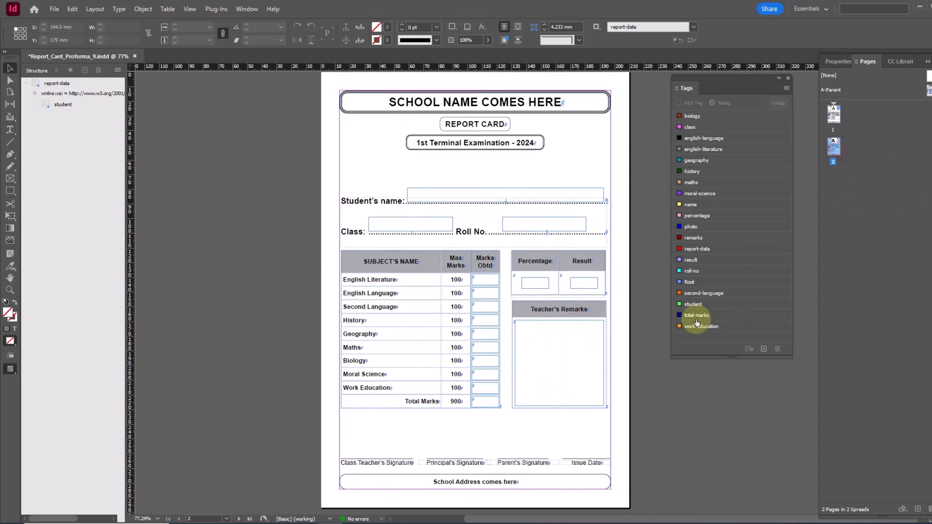
{"action": "double_click", "coordinate": [833, 117]}
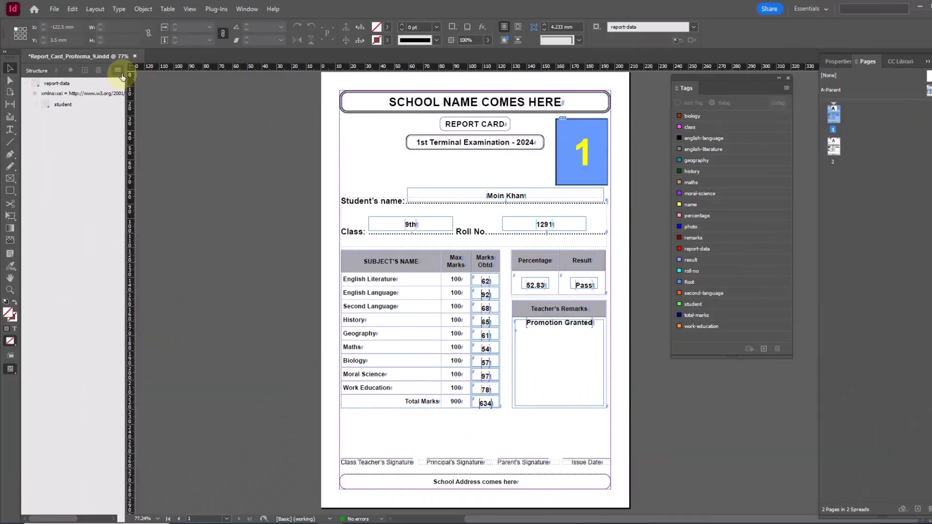
{"action": "left_click", "coordinate": [118, 71]}
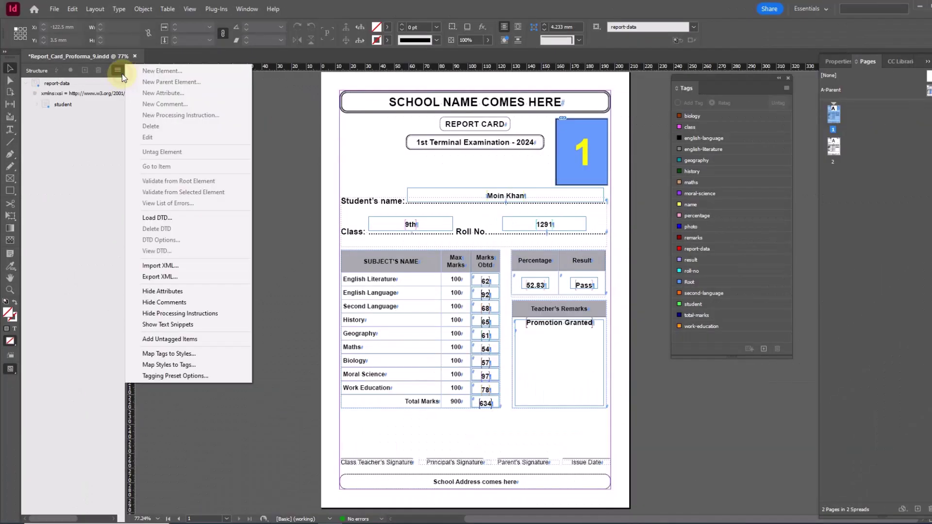
Step: Import student_report_2024.xml with Create link and Do not import whitespace-only contents enabled
{"action": "left_click", "coordinate": [152, 266]}
{"action": "left_click", "coordinate": [464, 218]}
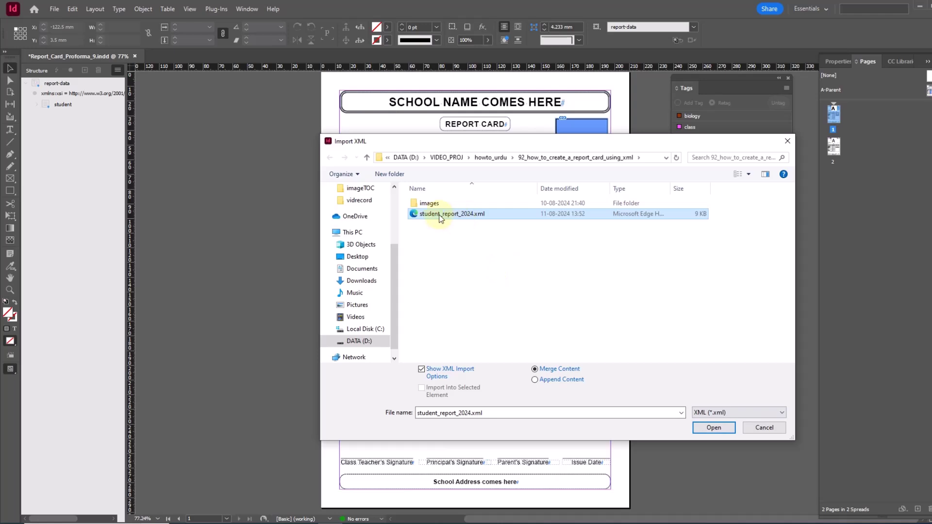
{"action": "left_click", "coordinate": [714, 427]}
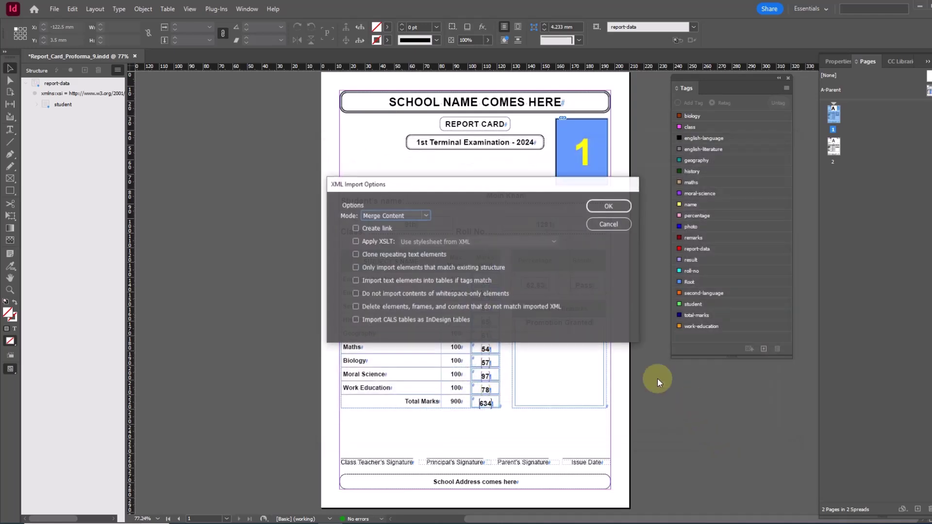
{"action": "left_click", "coordinate": [368, 228]}
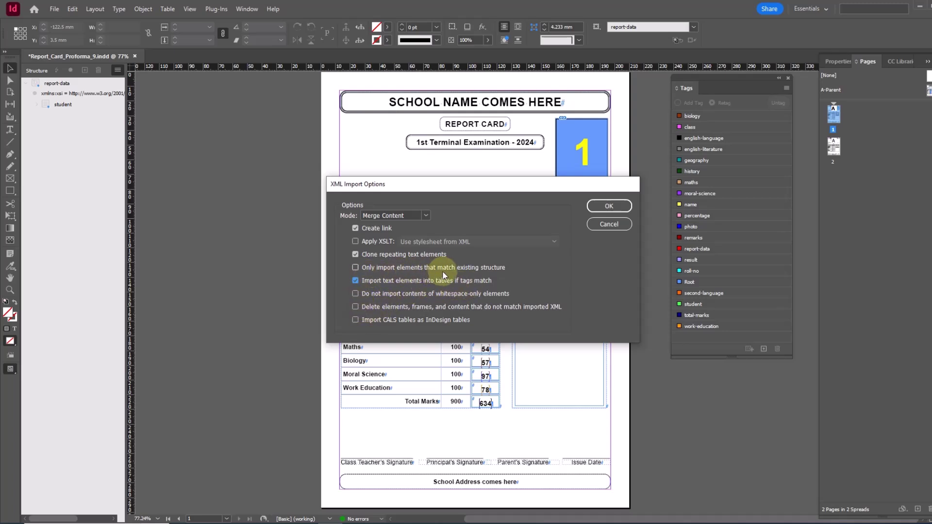
{"action": "left_click", "coordinate": [356, 295]}
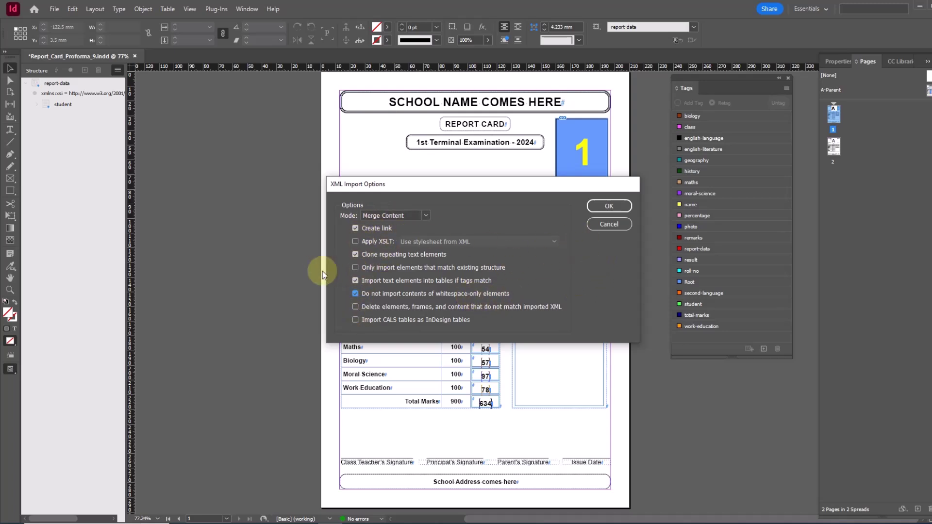
{"action": "left_click", "coordinate": [608, 207]}
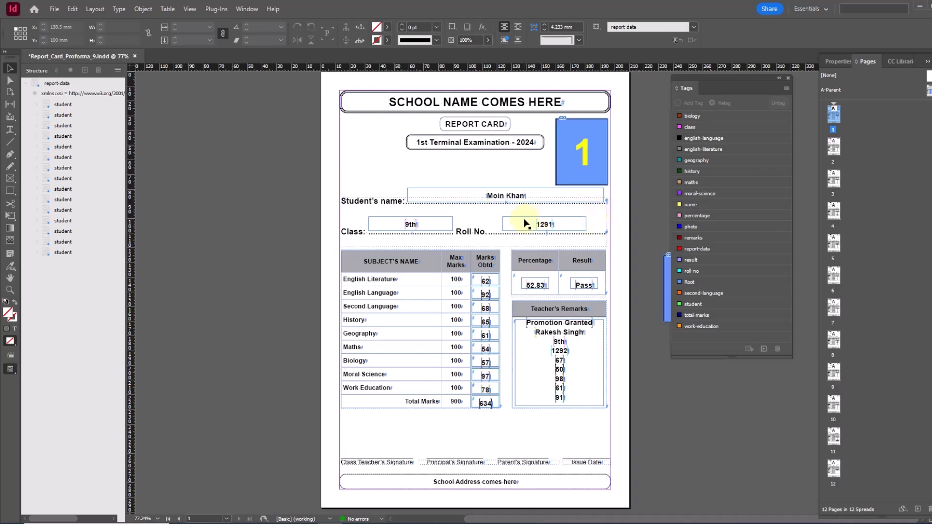
Step: Zoom in to inspect the marks and remarks area, return to actual size, and close the Tags panel
{"action": "scroll", "coordinate": [552, 295], "scroll_direction": "down", "scroll_amount": 1}
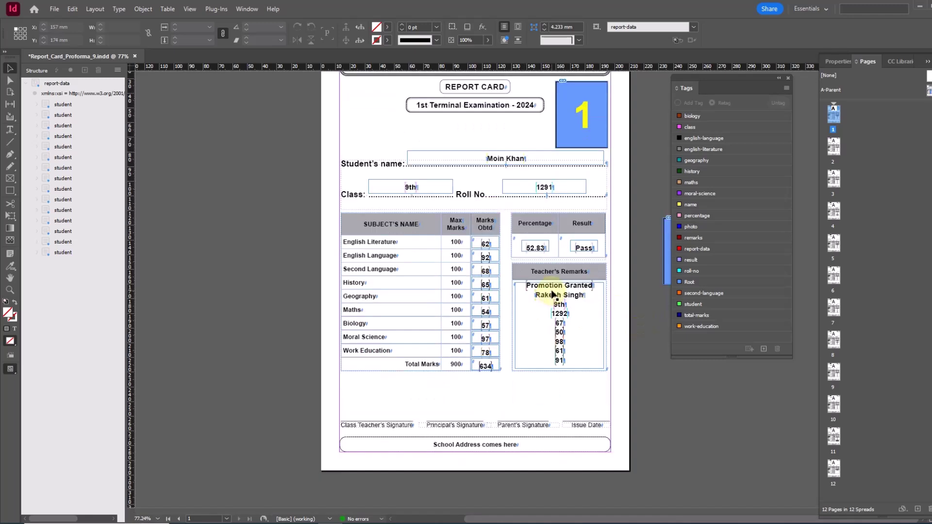
{"action": "scroll", "coordinate": [552, 295], "scroll_direction": "up", "scroll_amount": 1}
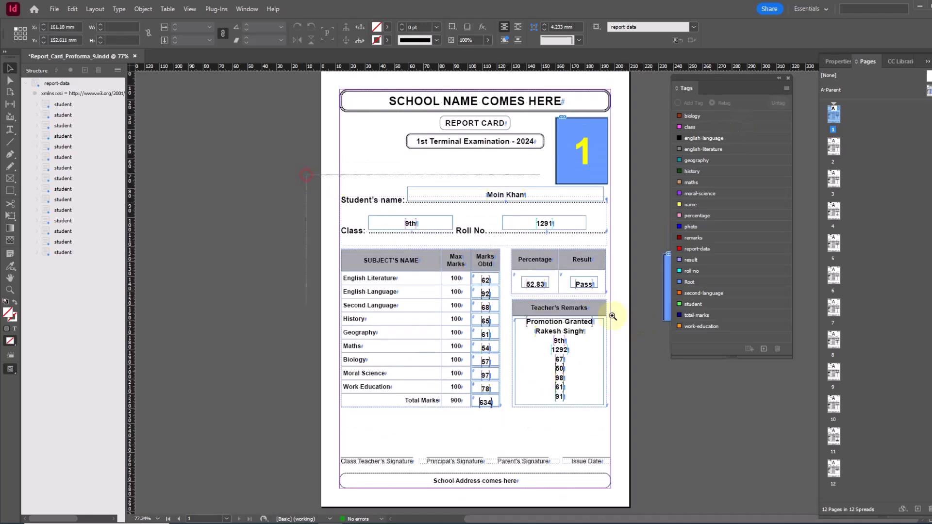
{"action": "scroll", "coordinate": [724, 408], "scroll_direction": "up", "scroll_amount": 3}
{"action": "left_click_drag", "start_coordinate": [684, 402], "coordinate": [431, 354]}
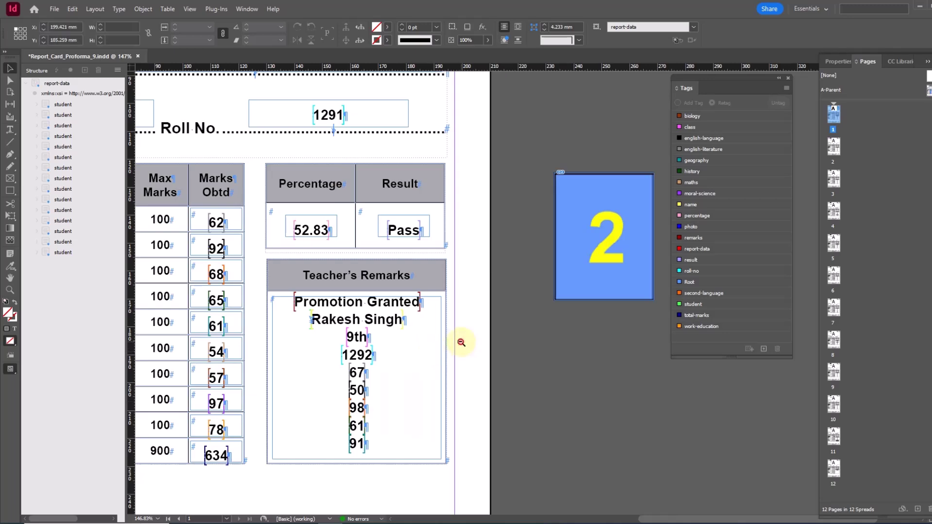
{"action": "left_click", "coordinate": [461, 340], "text": "alt"}
{"action": "left_click", "coordinate": [459, 326], "text": "alt"}
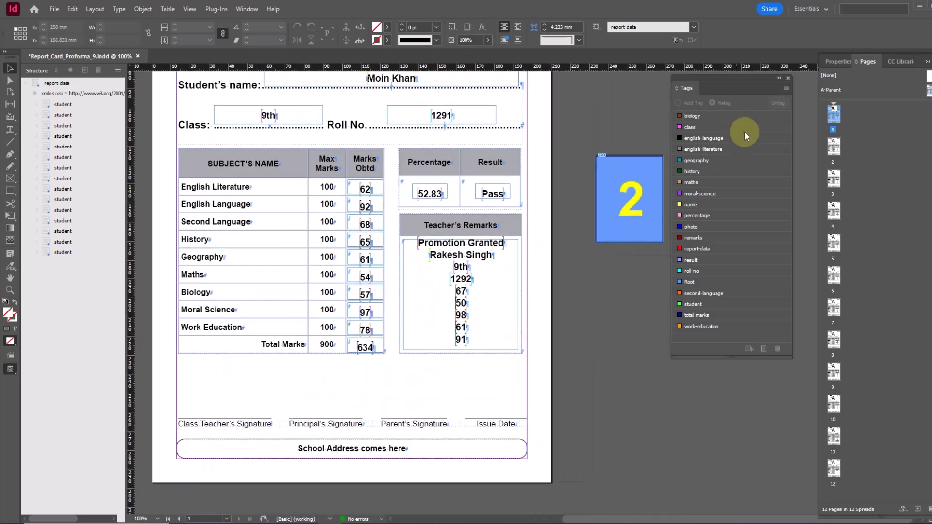
{"action": "left_click", "coordinate": [787, 78]}
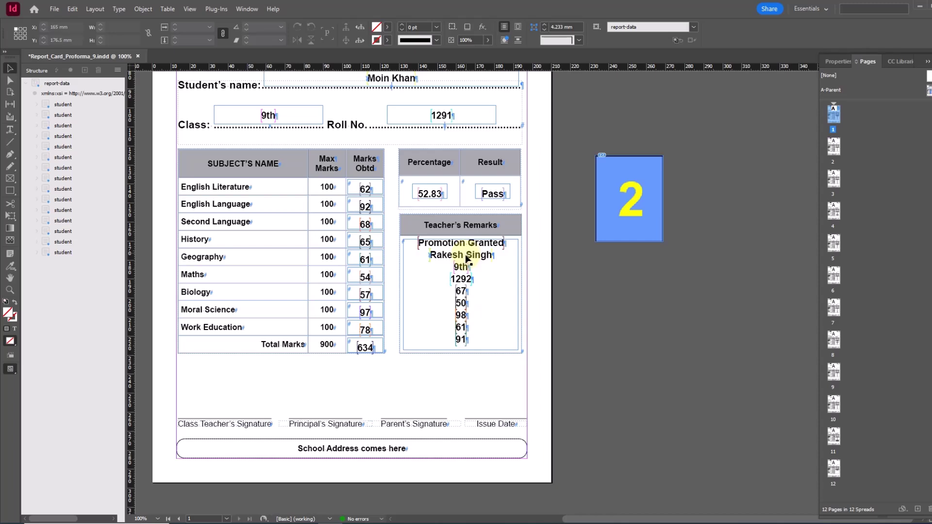
Step: Set the Report Data paragraph style's Keep Options to start paragraphs In Next Frame
{"action": "key", "text": "F11"}
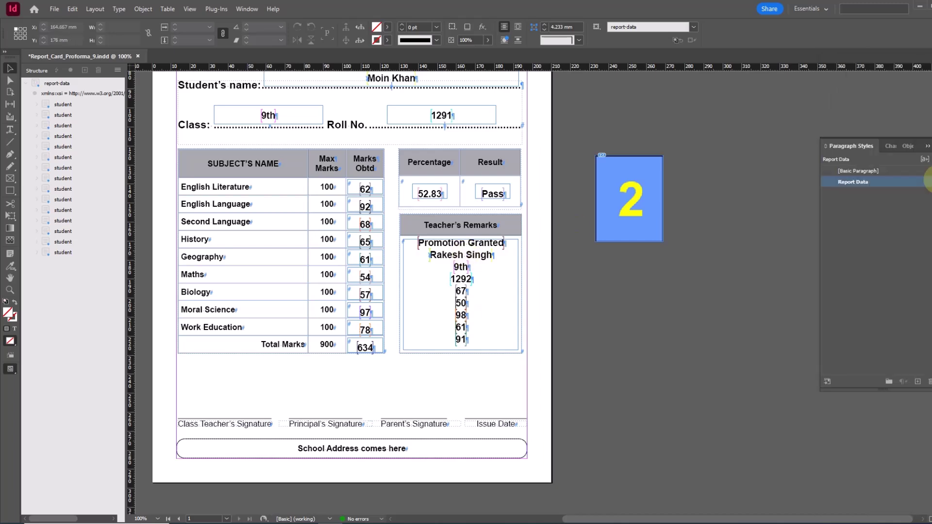
{"action": "right_click", "coordinate": [858, 183]}
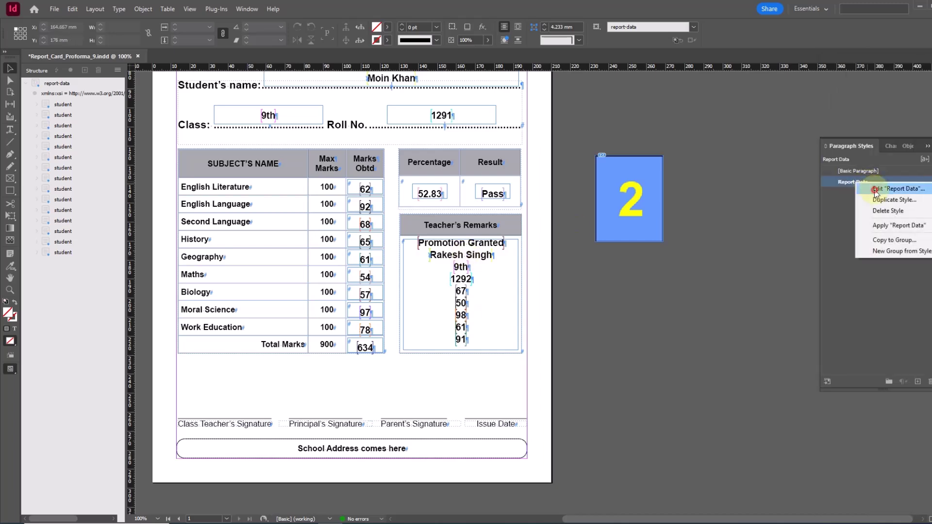
{"action": "left_click", "coordinate": [876, 189]}
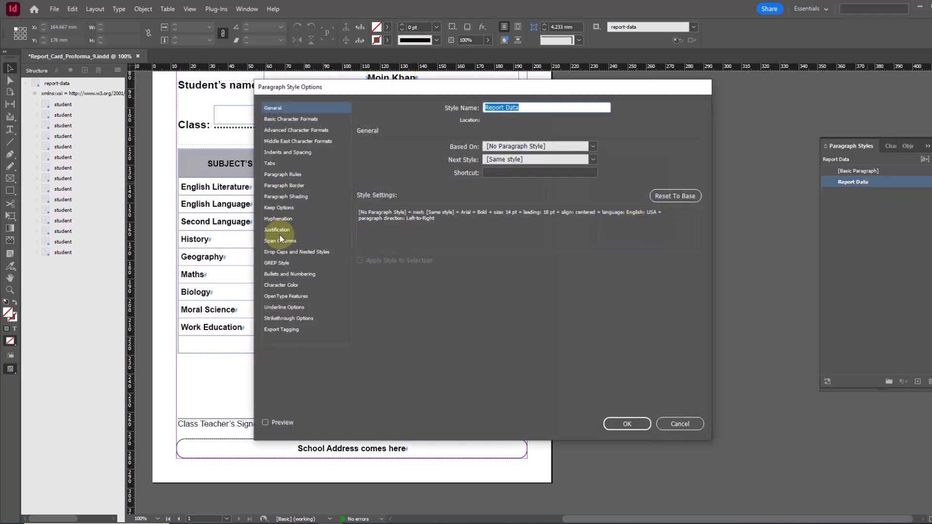
{"action": "left_click", "coordinate": [280, 207]}
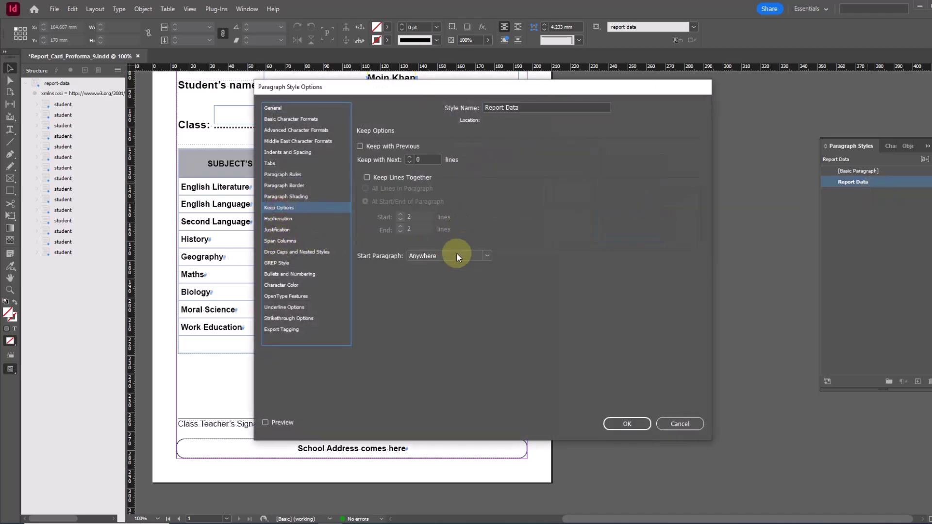
{"action": "left_click", "coordinate": [454, 254]}
{"action": "left_click", "coordinate": [443, 288]}
{"action": "left_click", "coordinate": [627, 424]}
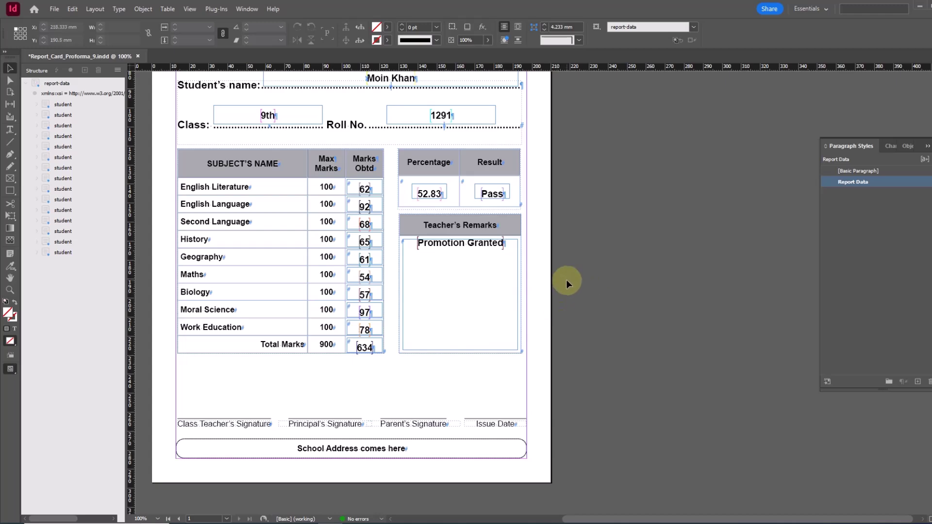
Step: Switch to Preview screen mode and scroll through the filled report cards on pages 2–5
{"action": "scroll", "coordinate": [573, 280], "scroll_direction": "down", "scroll_amount": 10}
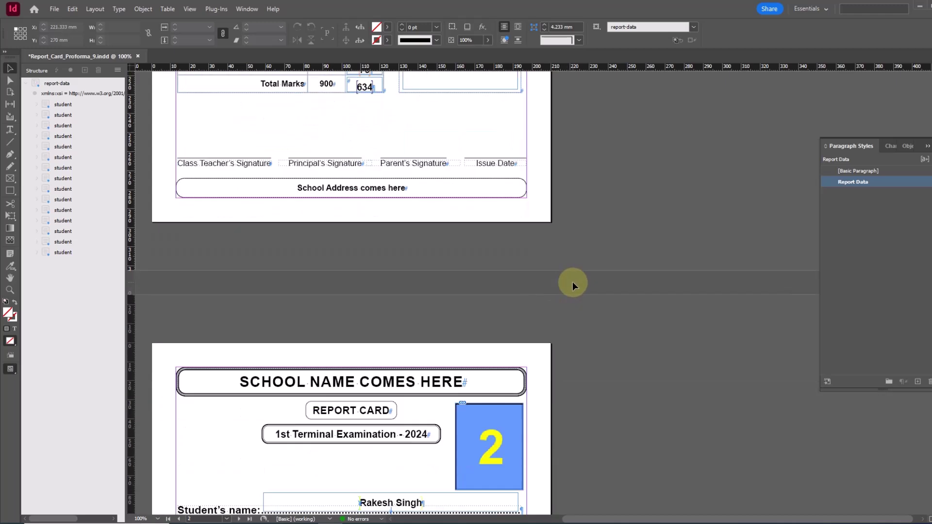
{"action": "scroll", "coordinate": [573, 282], "scroll_direction": "down", "scroll_amount": 2}
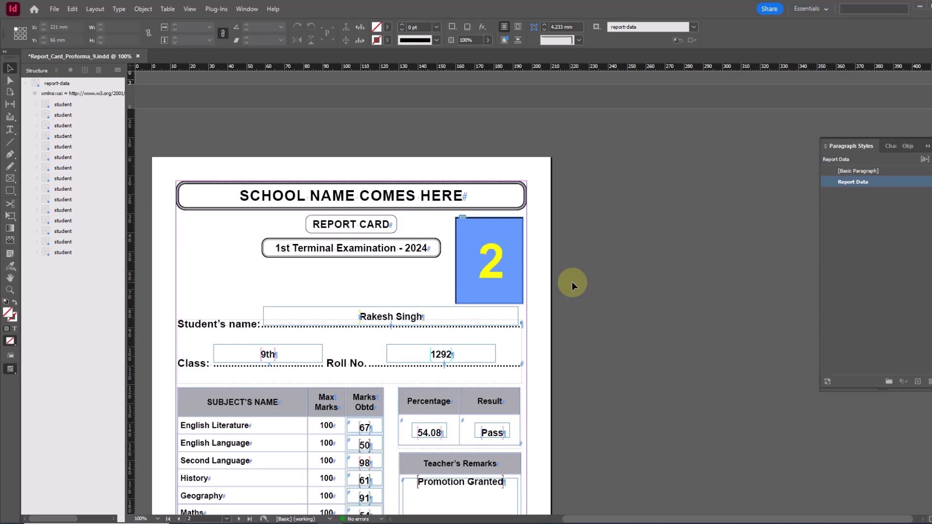
{"action": "scroll", "coordinate": [572, 282], "scroll_direction": "down", "scroll_amount": 2}
{"action": "key", "text": "w"}
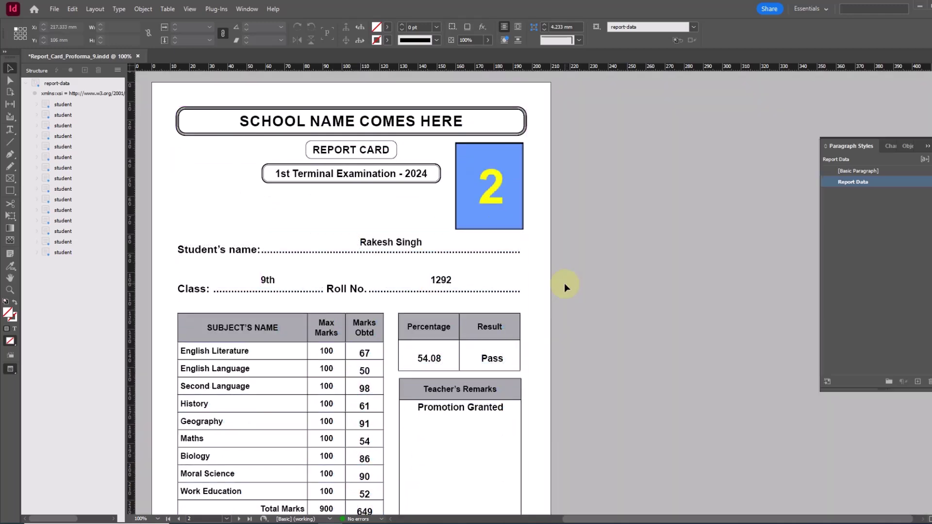
{"action": "scroll", "coordinate": [569, 283], "scroll_direction": "down", "scroll_amount": 2}
{"action": "scroll", "coordinate": [575, 285], "scroll_direction": "down", "scroll_amount": 4}
{"action": "scroll", "coordinate": [573, 288], "scroll_direction": "down", "scroll_amount": 15}
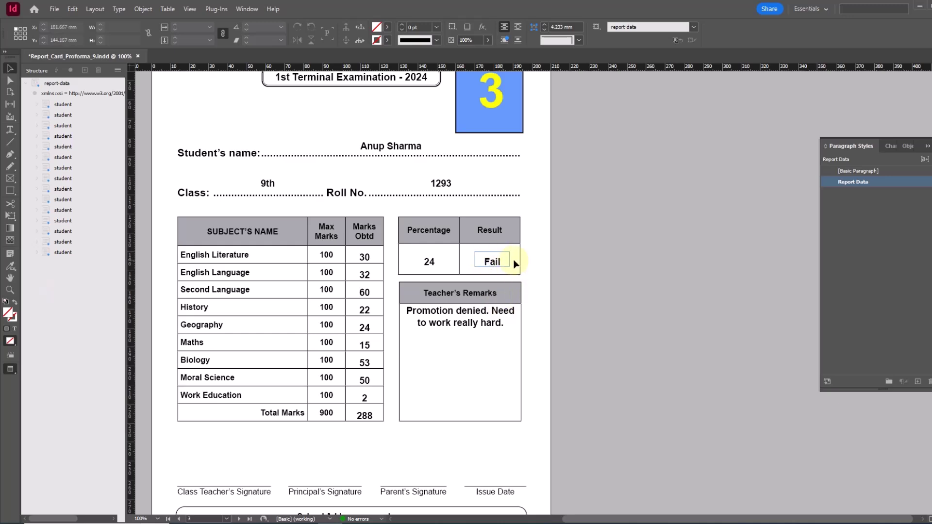
{"action": "scroll", "coordinate": [593, 296], "scroll_direction": "down", "scroll_amount": 10}
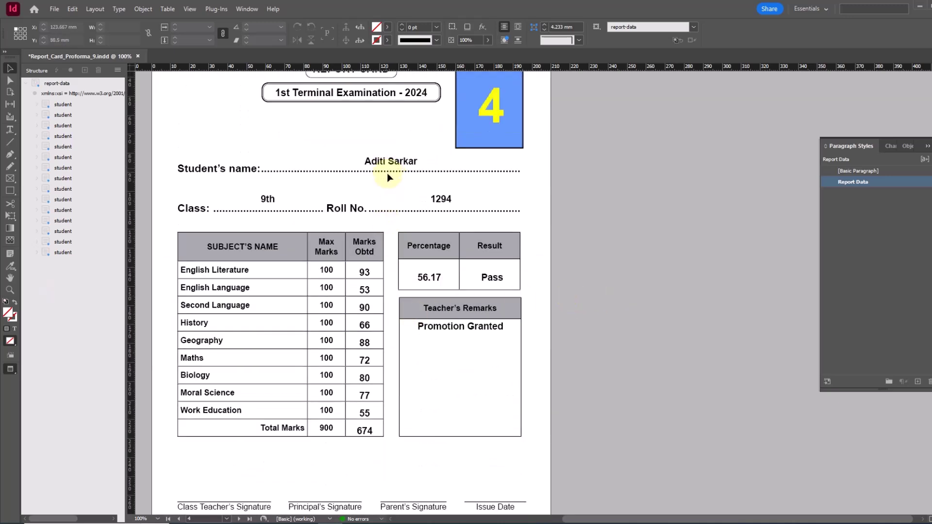
{"action": "scroll", "coordinate": [467, 376], "scroll_direction": "down", "scroll_amount": 10}
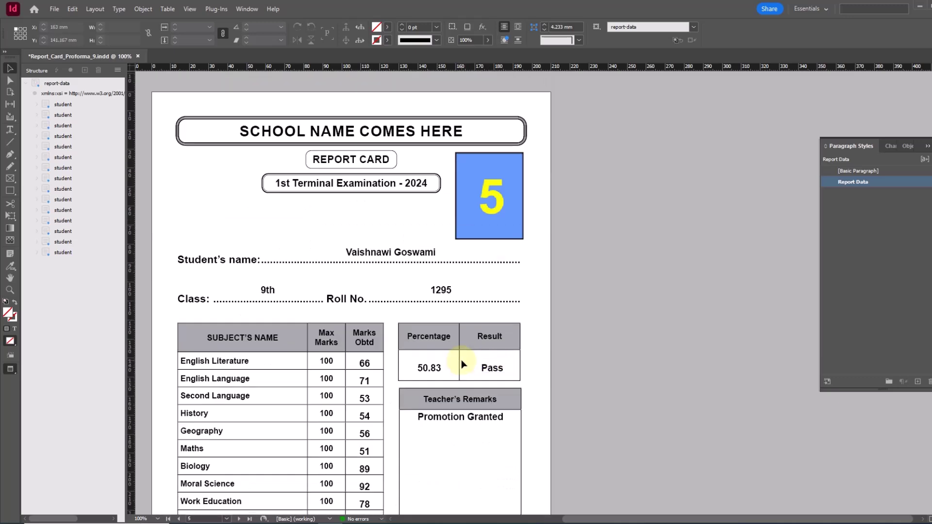
{"action": "scroll", "coordinate": [461, 359], "scroll_direction": "down", "scroll_amount": 3}
{"action": "scroll", "coordinate": [464, 360], "scroll_direction": "down", "scroll_amount": 3}
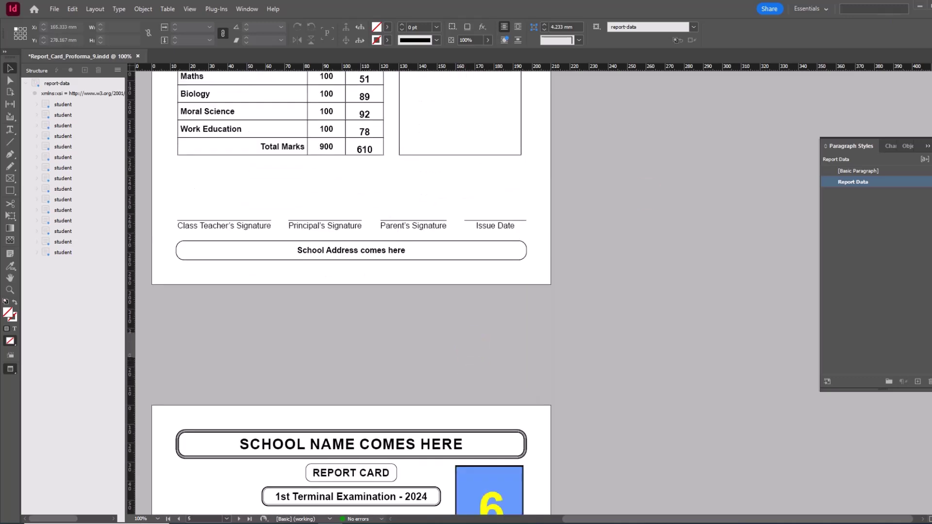
Step: Scroll back up to page 3, then minimize InDesign to reveal the project folder
{"action": "scroll", "coordinate": [554, 274], "scroll_direction": "up", "scroll_amount": 8}
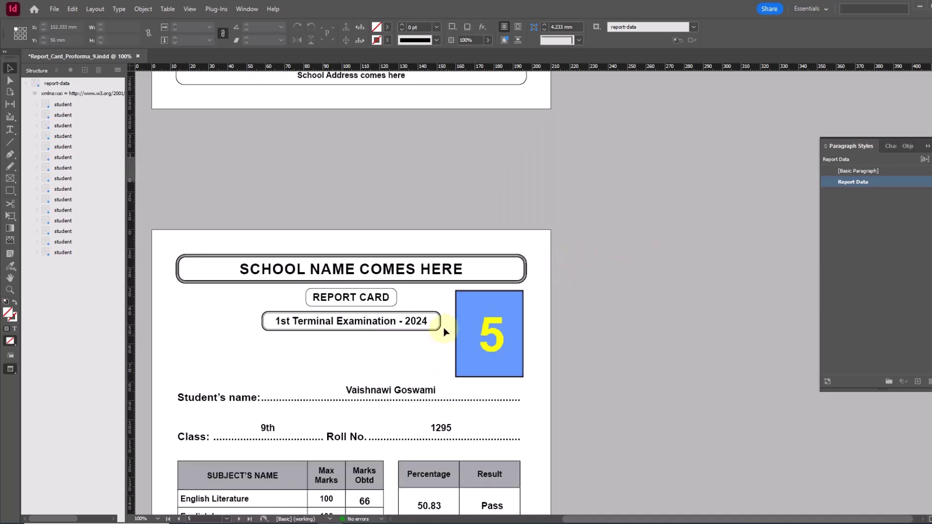
{"action": "scroll", "coordinate": [449, 298], "scroll_direction": "up", "scroll_amount": 8}
{"action": "scroll", "coordinate": [457, 269], "scroll_direction": "up", "scroll_amount": 10}
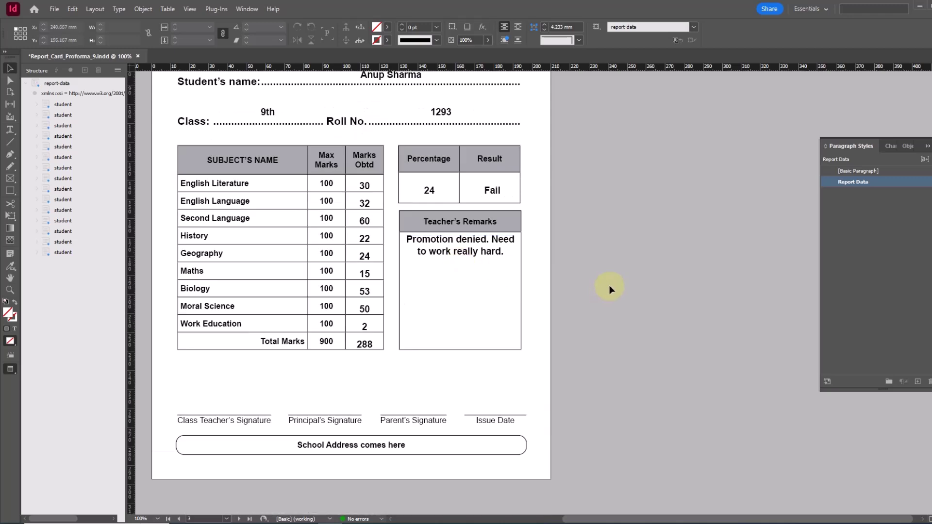
{"action": "scroll", "coordinate": [610, 290], "scroll_direction": "up", "scroll_amount": 2}
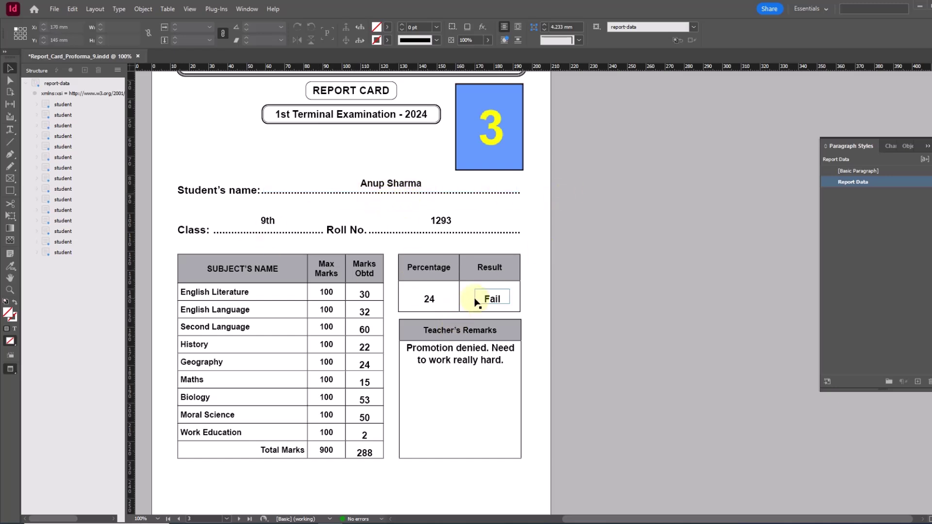
{"action": "left_click", "coordinate": [921, 9]}
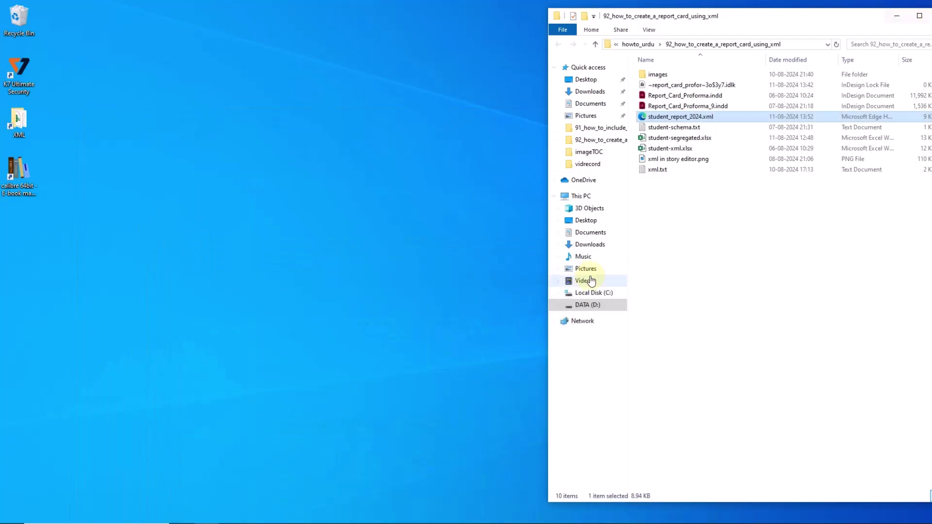
Step: Open student_report_2024.xml in Notepad++ alongside the InDesign layout
{"action": "right_click", "coordinate": [702, 122]}
{"action": "left_click", "coordinate": [735, 161]}
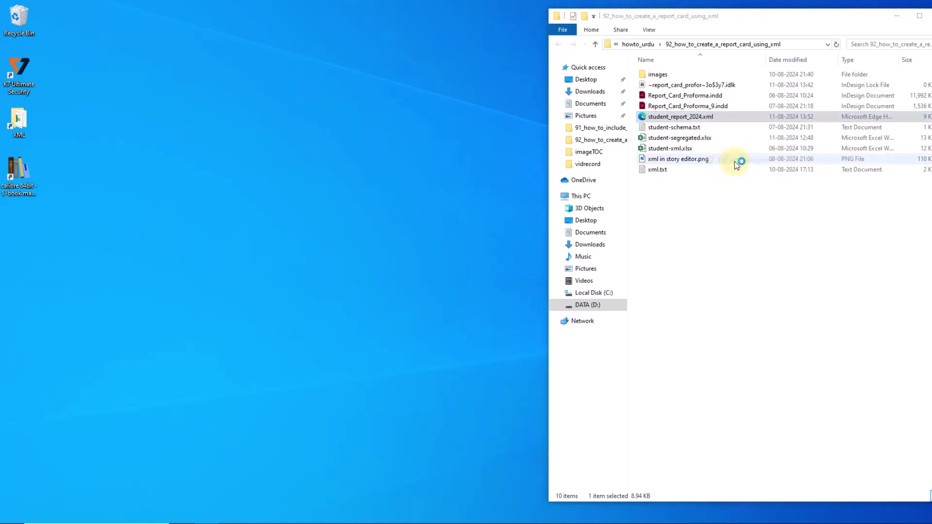
{"action": "scroll", "coordinate": [340, 224], "scroll_direction": "up", "scroll_amount": 3}
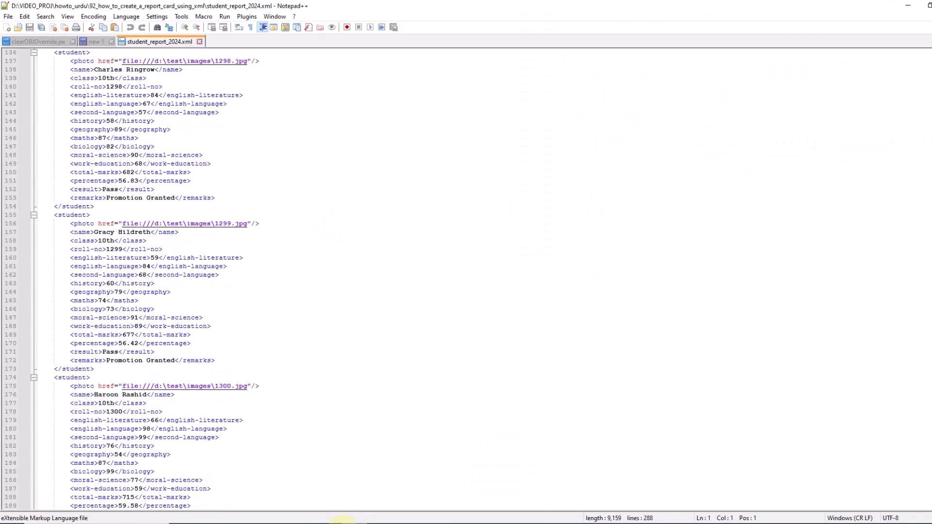
{"action": "key", "text": "alt+Tab"}
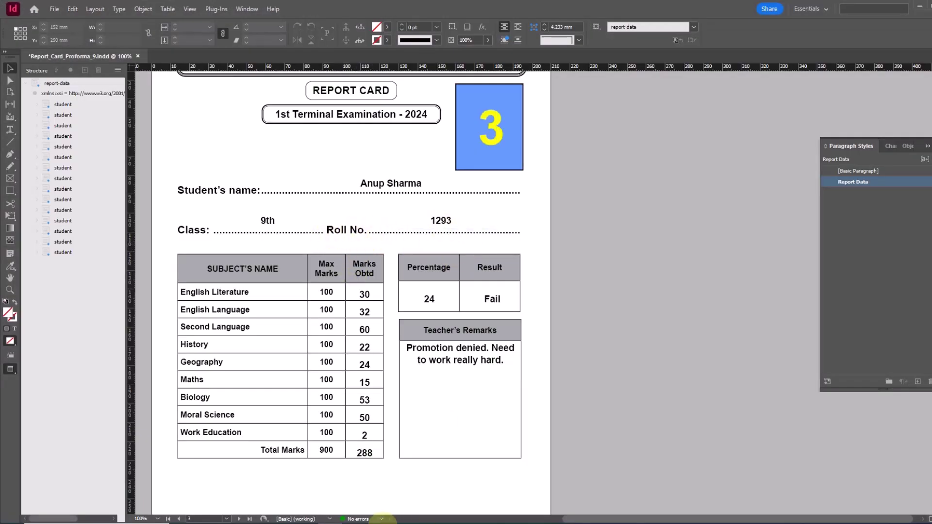
{"action": "key", "text": "alt+Tab"}
Step: Find roll number 1293, retype the student's first name on line 43, and save the XML
{"action": "key", "text": "ctrl+f"}
{"action": "type", "text": "1293"}
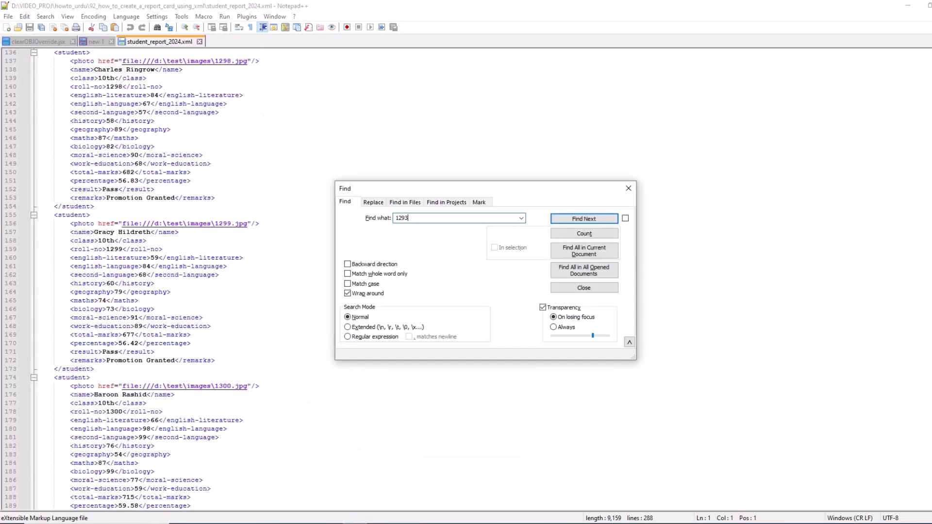
{"action": "key", "text": "Return"}
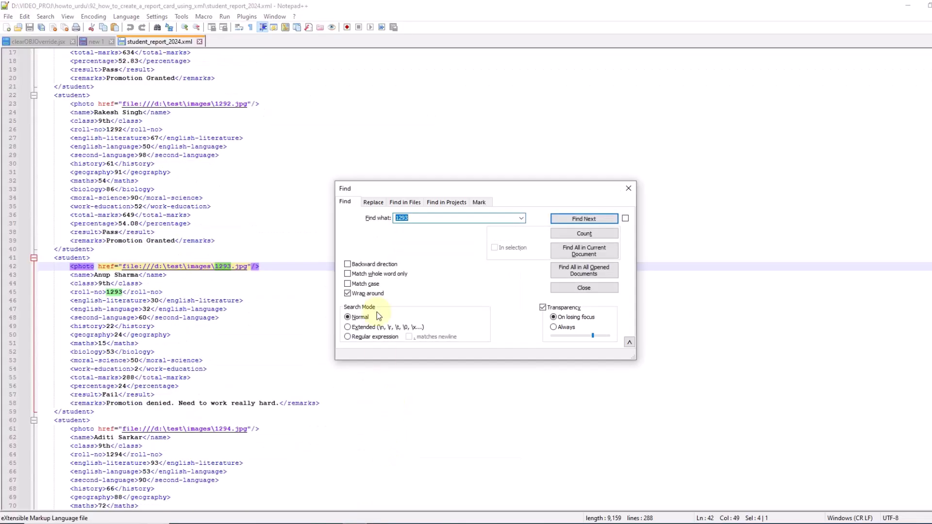
{"action": "left_click", "coordinate": [629, 188]}
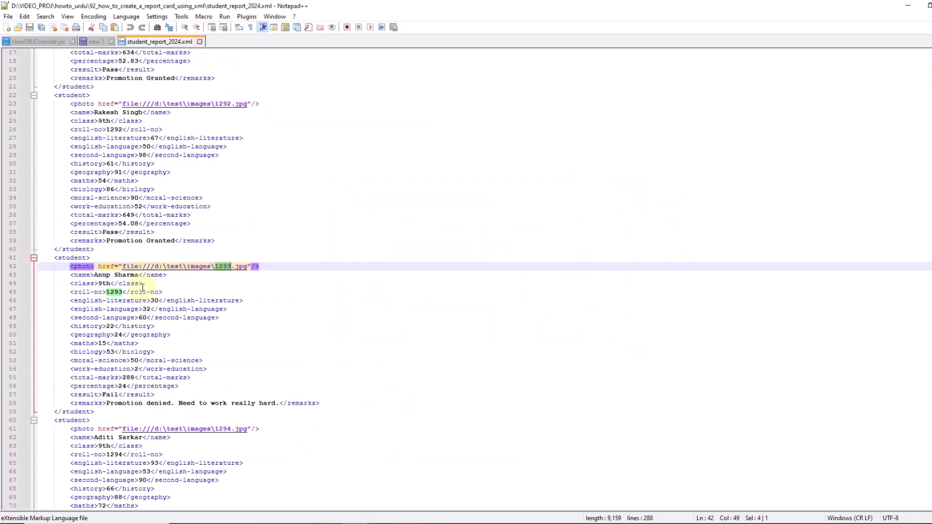
{"action": "left_click", "coordinate": [119, 275]}
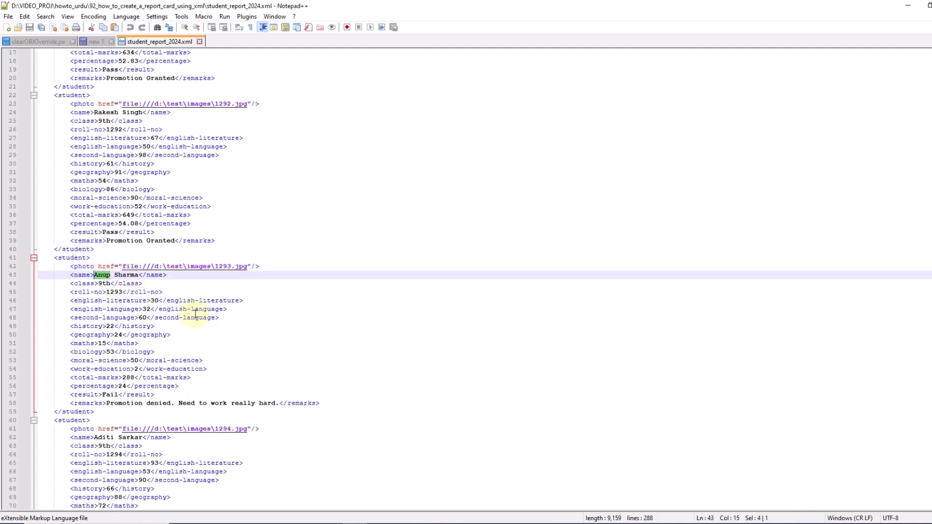
{"action": "type", "text": "Rakesh"}
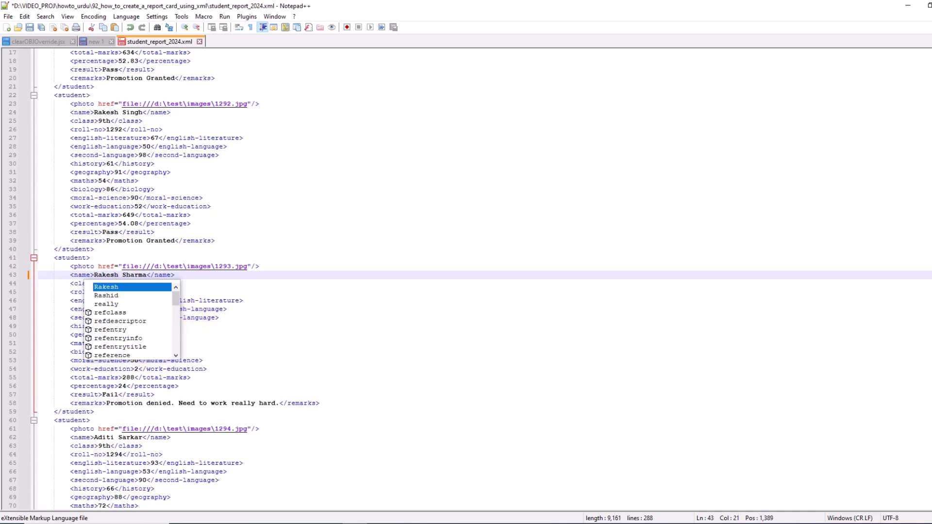
{"action": "left_click", "coordinate": [447, 236]}
{"action": "key", "text": "ctrl+s"}
{"action": "key", "text": "alt+Tab"}
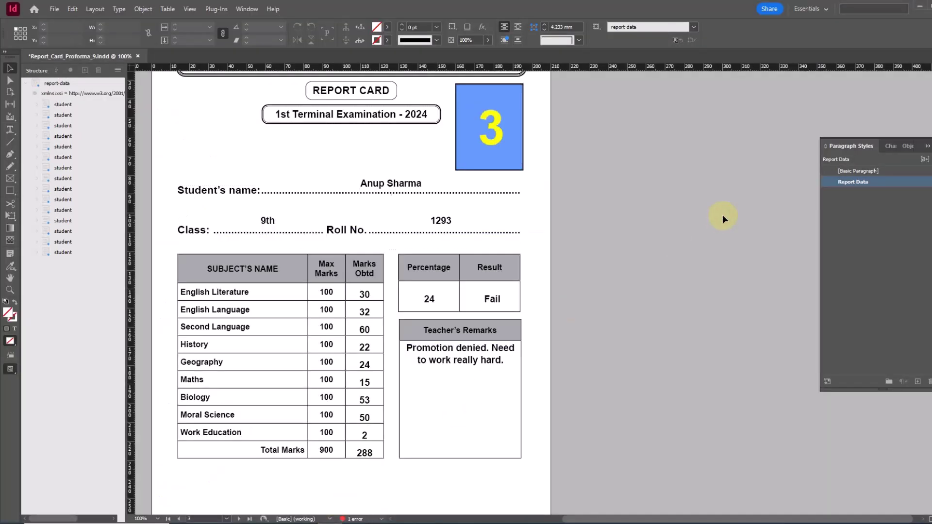
Step: Return to Normal view and update the modified student_report_2024.xml link from the Links panel
{"action": "key", "text": "w"}
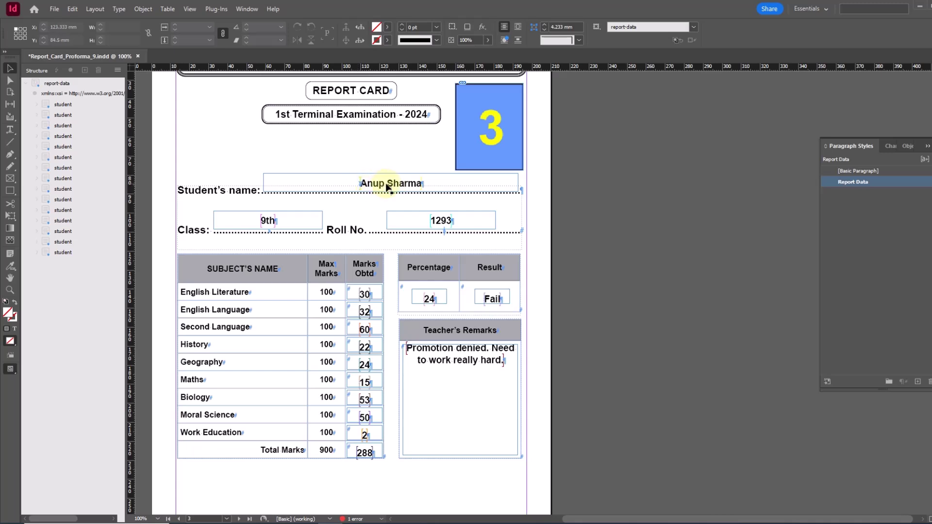
{"action": "left_click", "coordinate": [250, 9]}
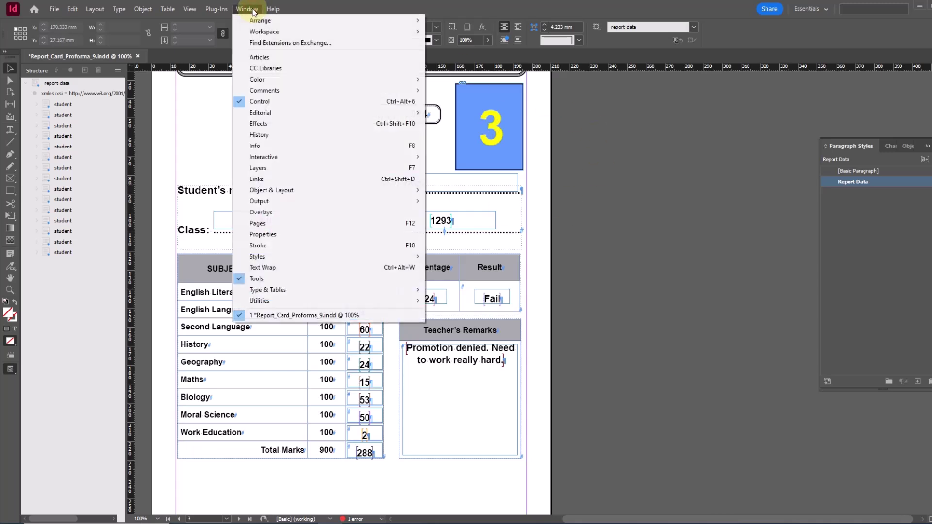
{"action": "left_click", "coordinate": [271, 179]}
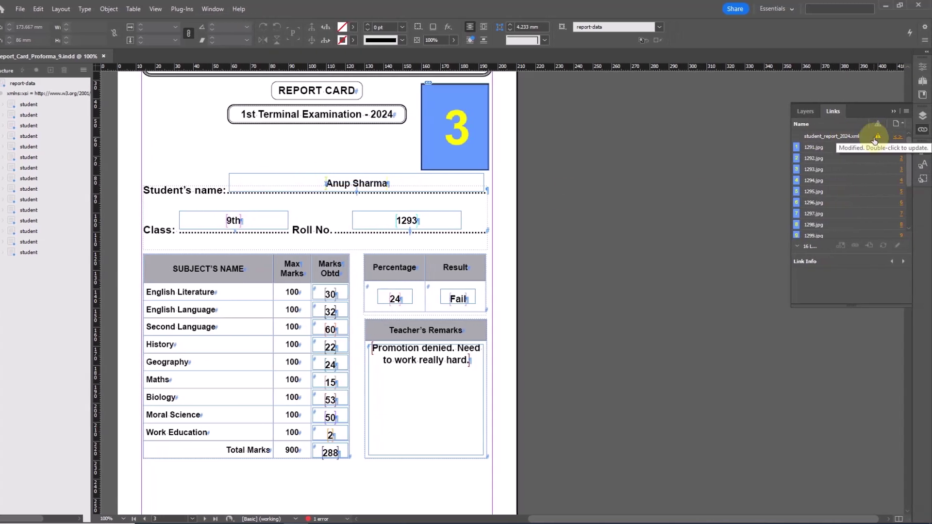
{"action": "left_click", "coordinate": [844, 137]}
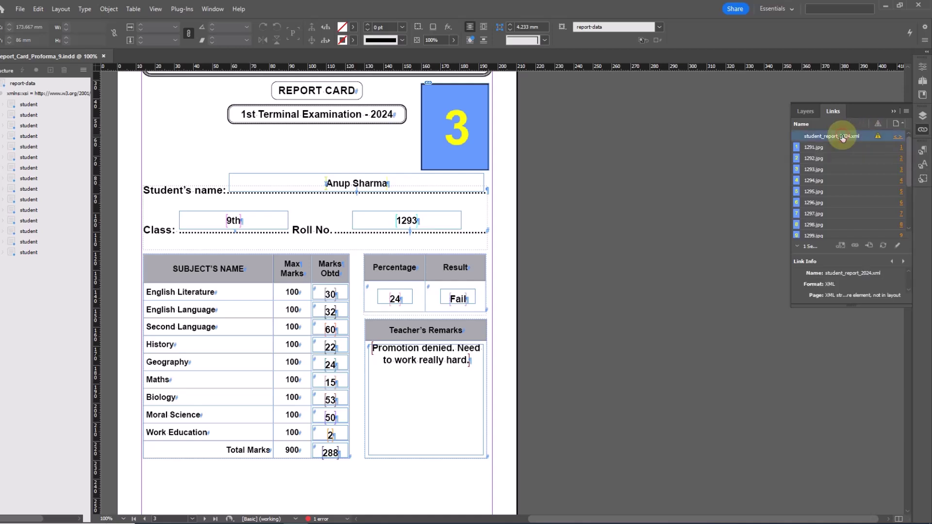
{"action": "left_click", "coordinate": [883, 245]}
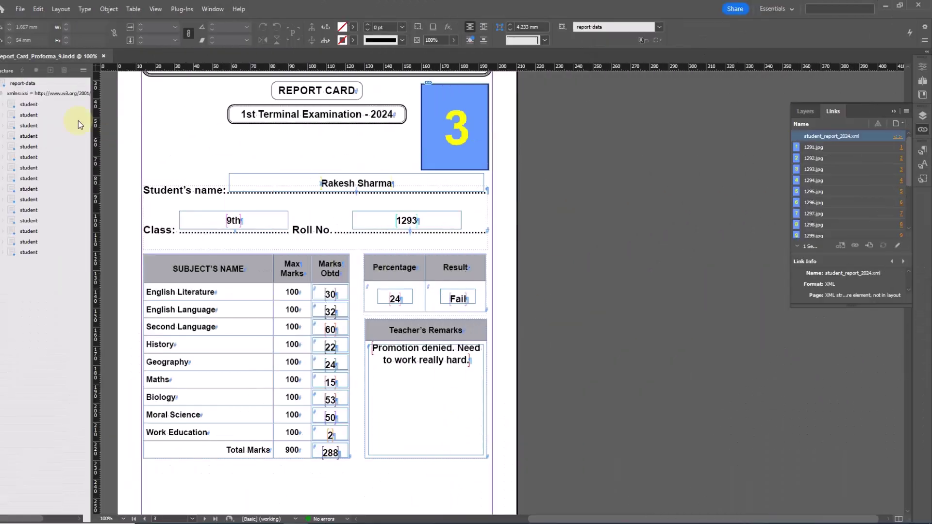
{"action": "left_click", "coordinate": [20, 9]}
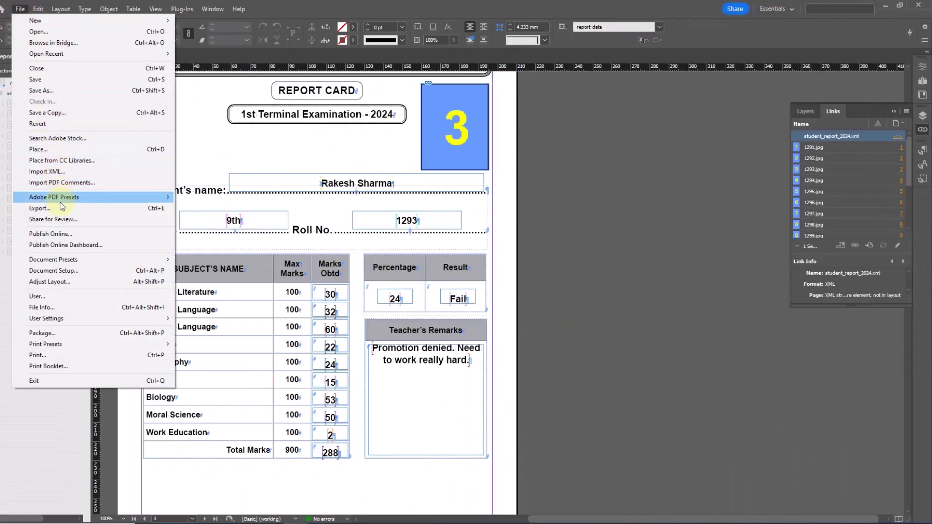
Step: Export the document as JPEG into a newly created forSchool folder in the project folder
{"action": "left_click", "coordinate": [65, 213]}
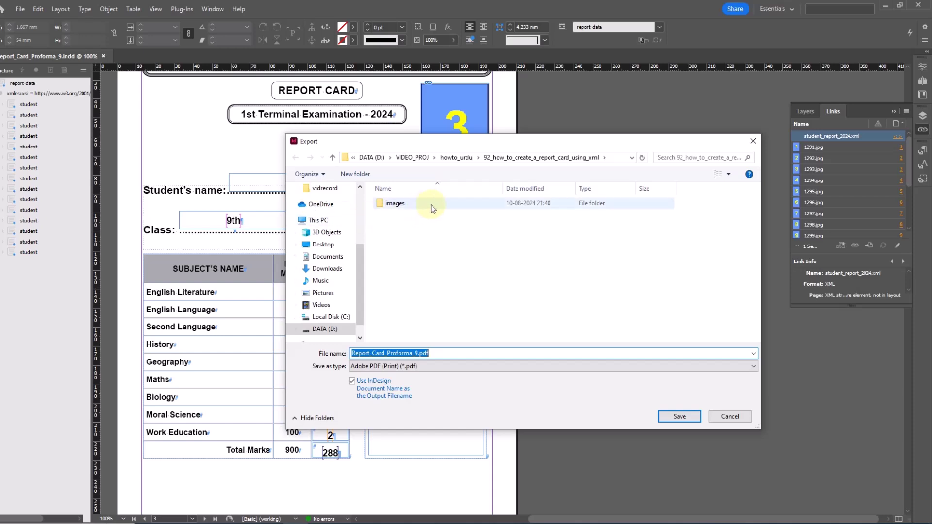
{"action": "left_click", "coordinate": [350, 177]}
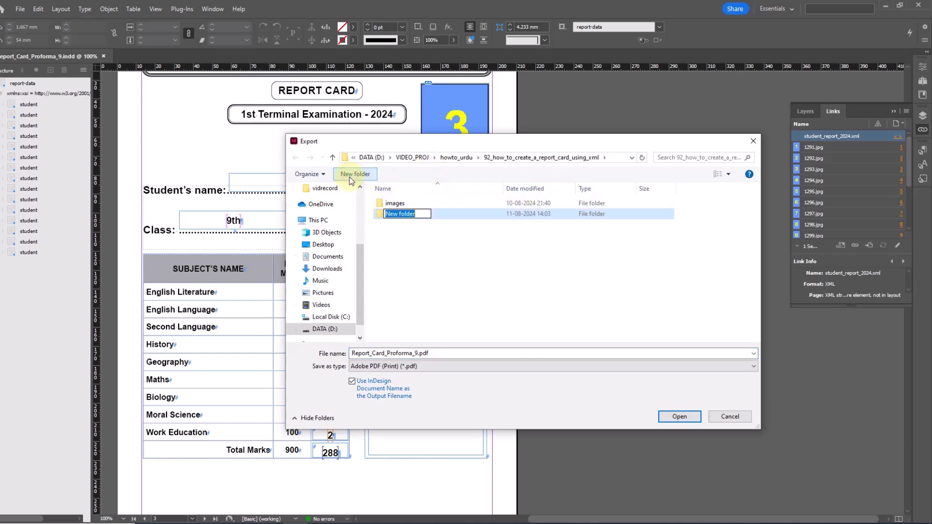
{"action": "type", "text": "forSchool"}
{"action": "key", "text": "Return"}
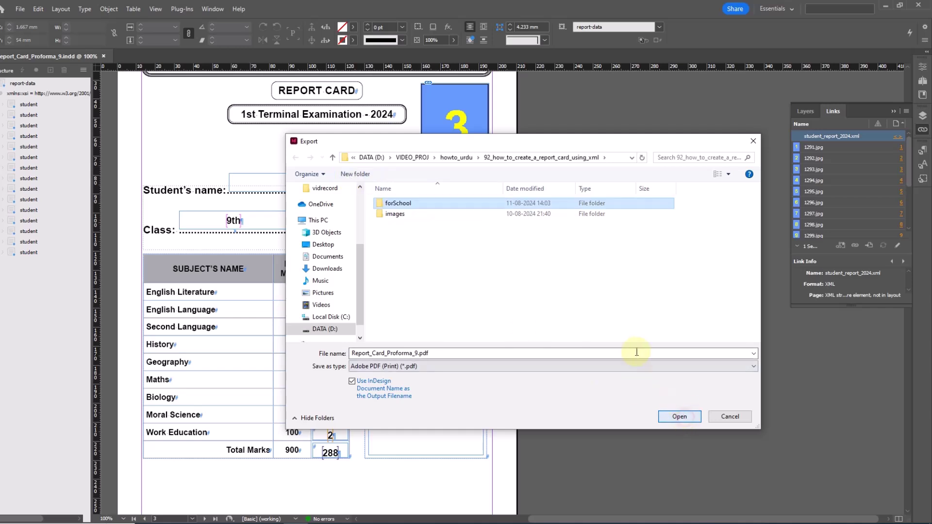
{"action": "double_click", "coordinate": [383, 203]}
{"action": "left_click", "coordinate": [456, 368]}
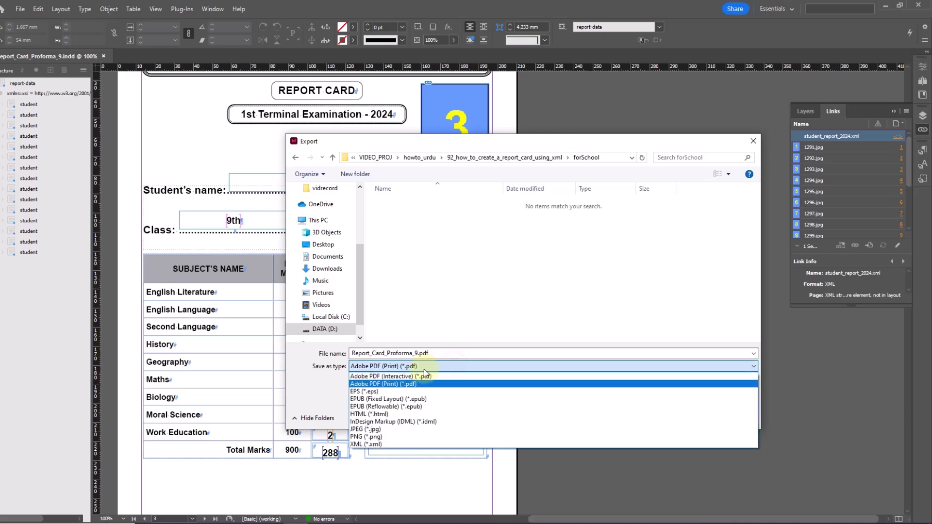
{"action": "left_click", "coordinate": [381, 431]}
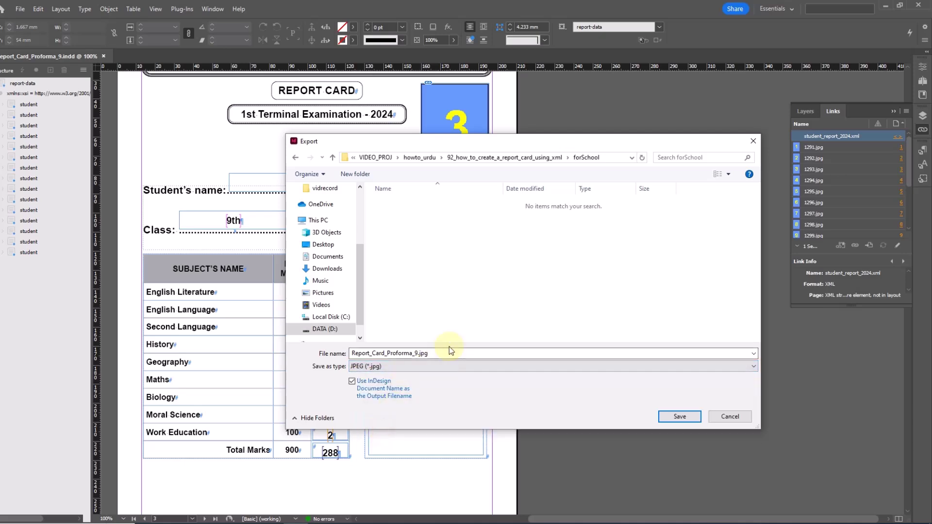
{"action": "left_click", "coordinate": [673, 418]}
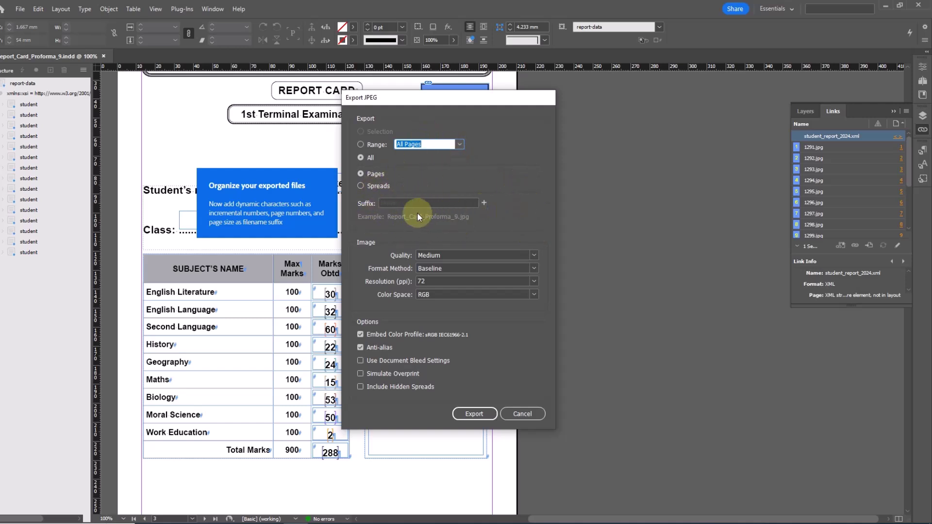
Step: Export all pages as High-quality 150 ppi JPEGs with a Page Number filename suffix
{"action": "left_click", "coordinate": [484, 203]}
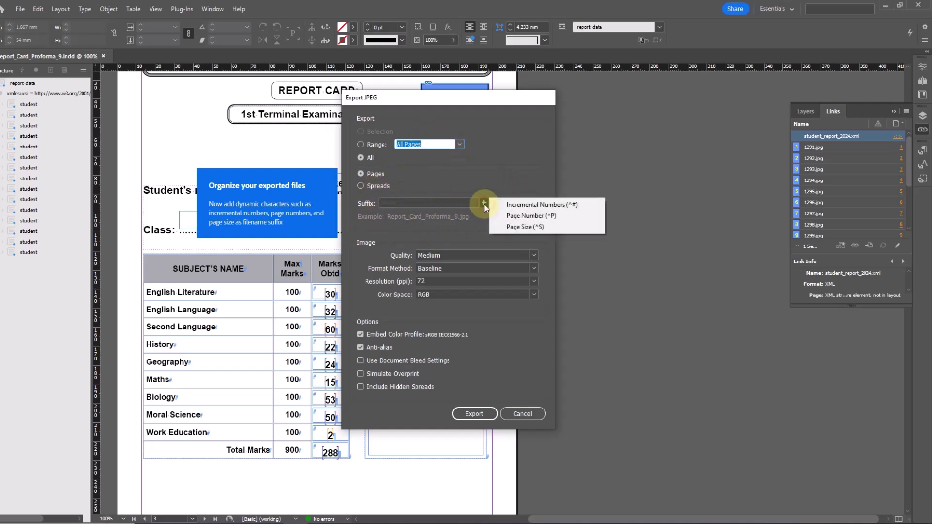
{"action": "left_click", "coordinate": [513, 215]}
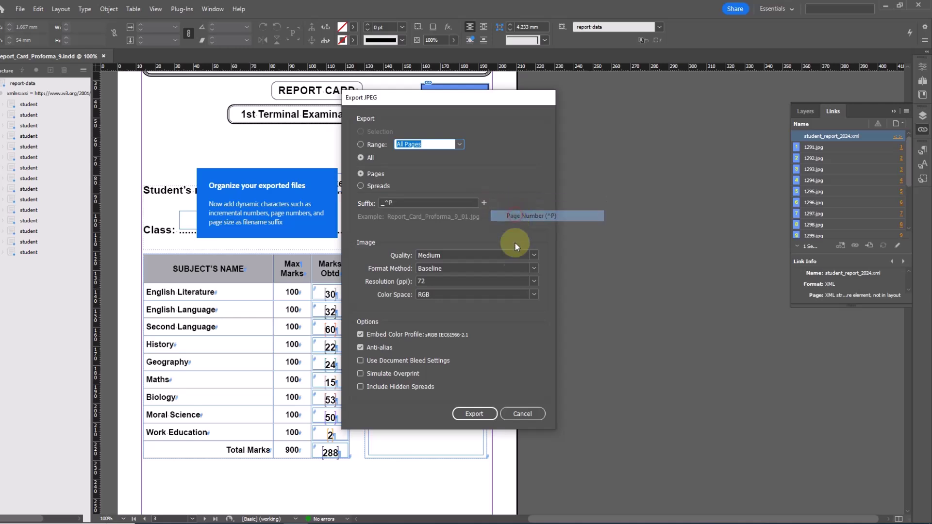
{"action": "double_click", "coordinate": [461, 281]}
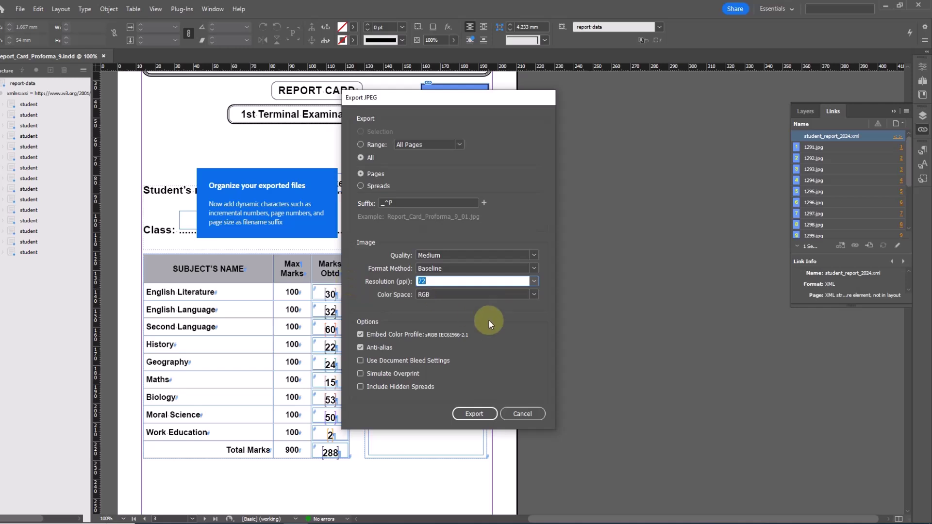
{"action": "left_click", "coordinate": [535, 281]}
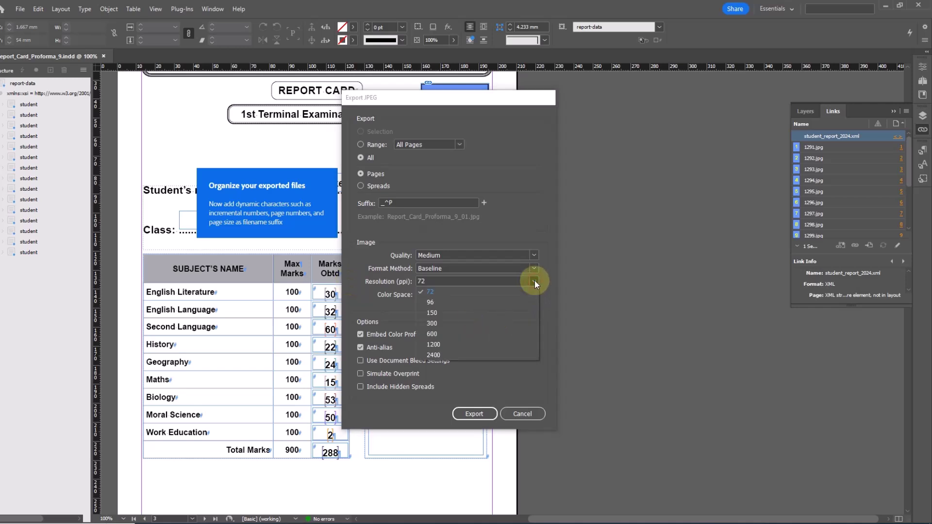
{"action": "left_click", "coordinate": [464, 312]}
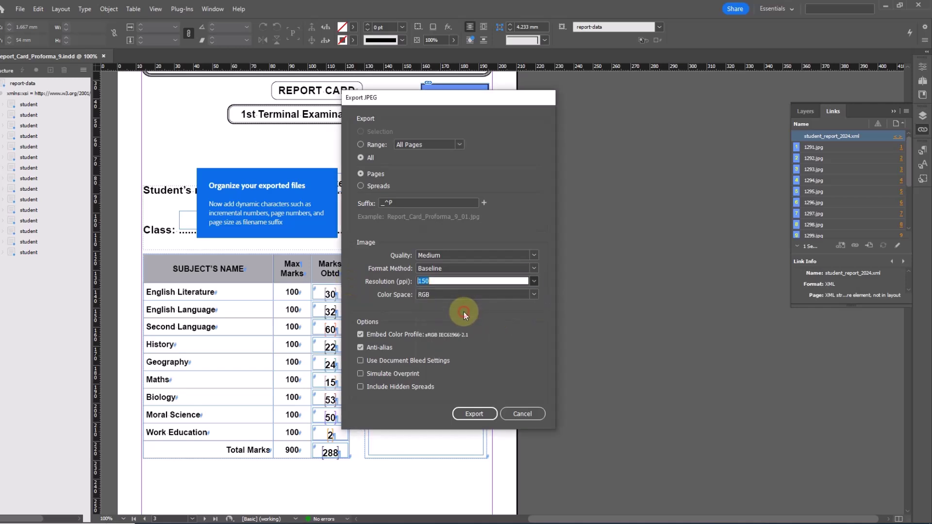
{"action": "left_click", "coordinate": [534, 256]}
{"action": "left_click", "coordinate": [453, 275]}
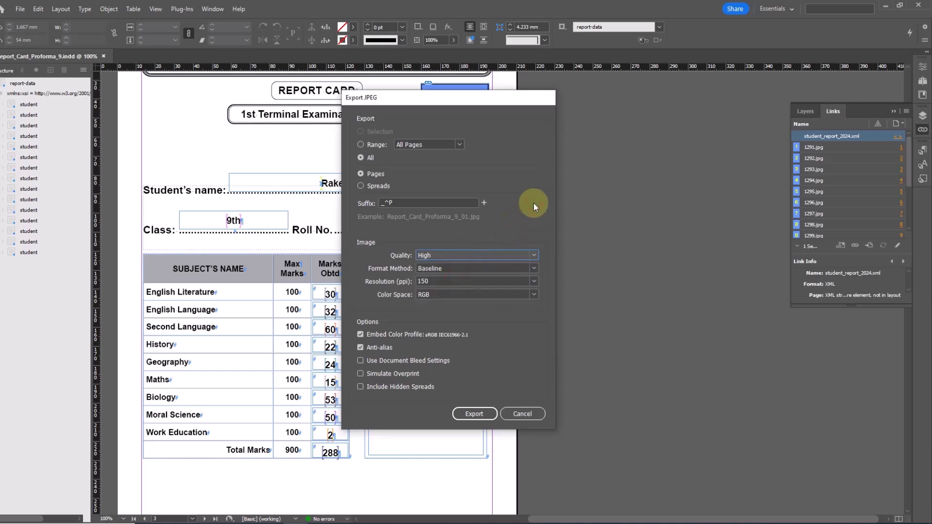
{"action": "left_click", "coordinate": [478, 416]}
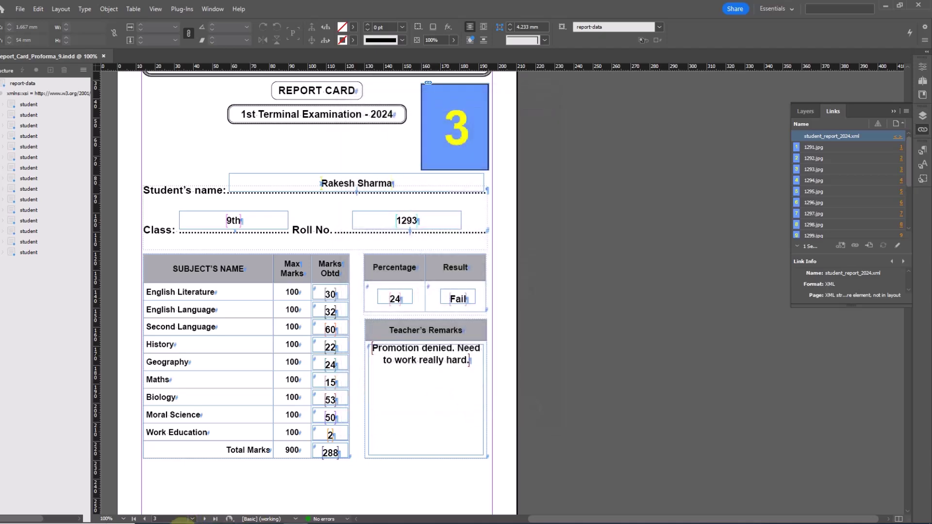
Step: Open the forSchool folder maximized and preview the exported report card images in Photos
{"action": "key", "text": "alt+Tab"}
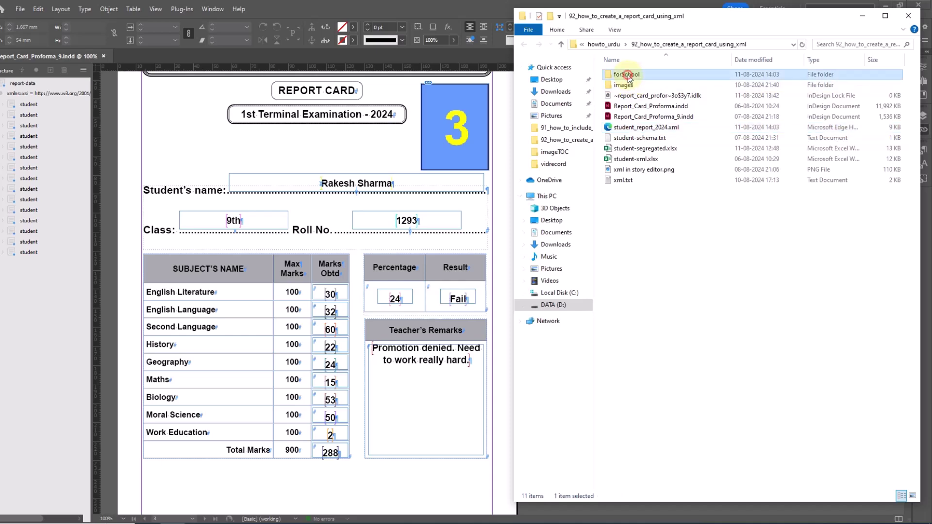
{"action": "double_click", "coordinate": [622, 70]}
{"action": "left_click", "coordinate": [886, 17]}
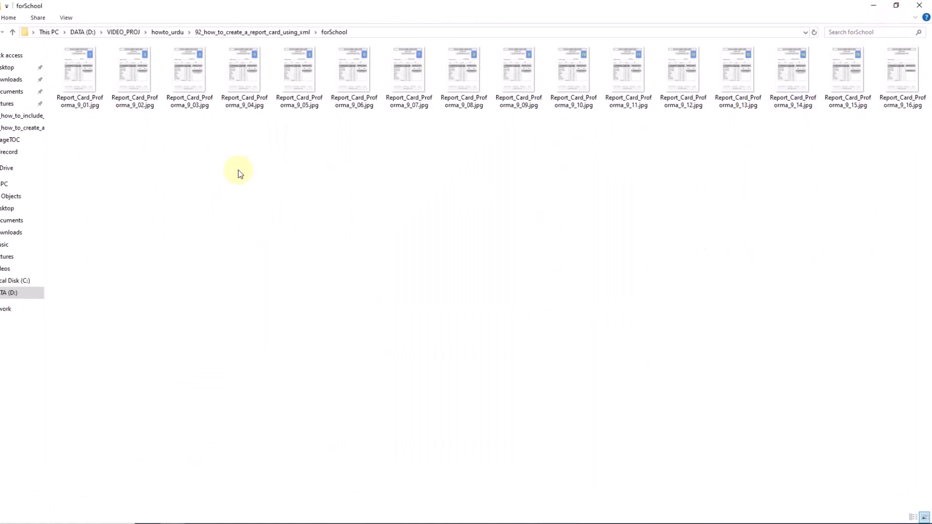
{"action": "double_click", "coordinate": [75, 76]}
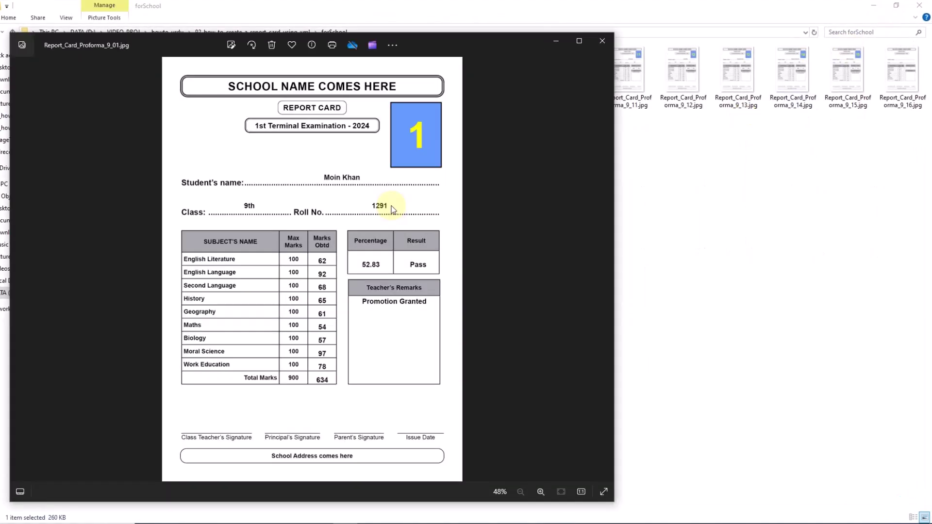
{"action": "key", "text": "Right"}
{"action": "key", "text": "Right"}
{"action": "key", "text": "Right"}
{"action": "key", "text": "Right"}
{"action": "key", "text": "Right"}
{"action": "key", "text": "Right"}
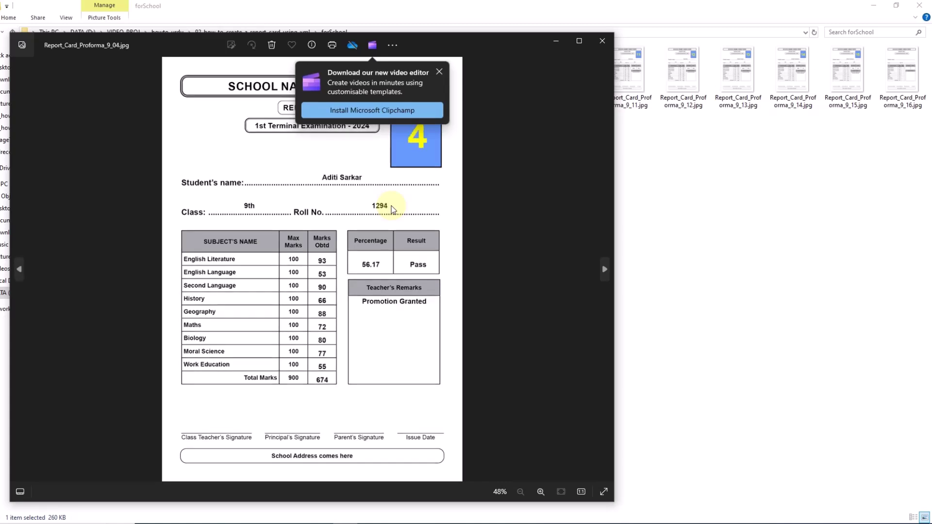
{"action": "left_click", "coordinate": [601, 41]}
Step: Show the folder in Details view with a wide Name column and select all 16 JPEGs
{"action": "left_click", "coordinate": [913, 517]}
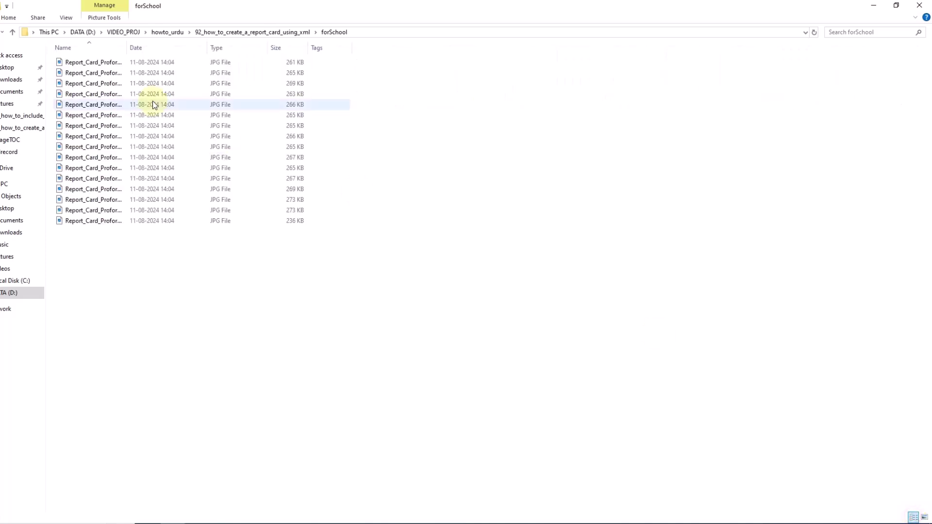
{"action": "left_click_drag", "start_coordinate": [125, 48], "coordinate": [393, 56]}
{"action": "left_click_drag", "start_coordinate": [293, 348], "coordinate": [40, 54]}
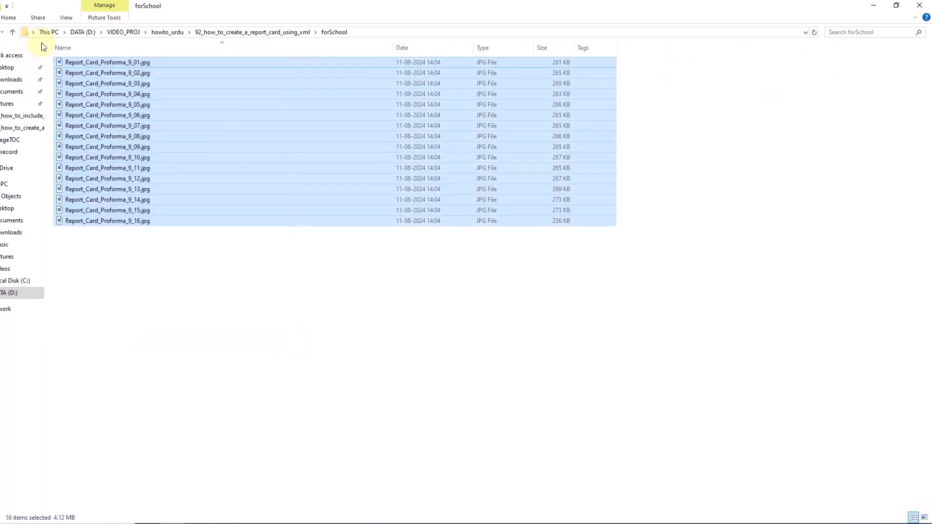
Step: Launch Bulk Rename Here on the 16 selected JPEGs and enlarge its window to list every file
{"action": "right_click", "coordinate": [134, 67]}
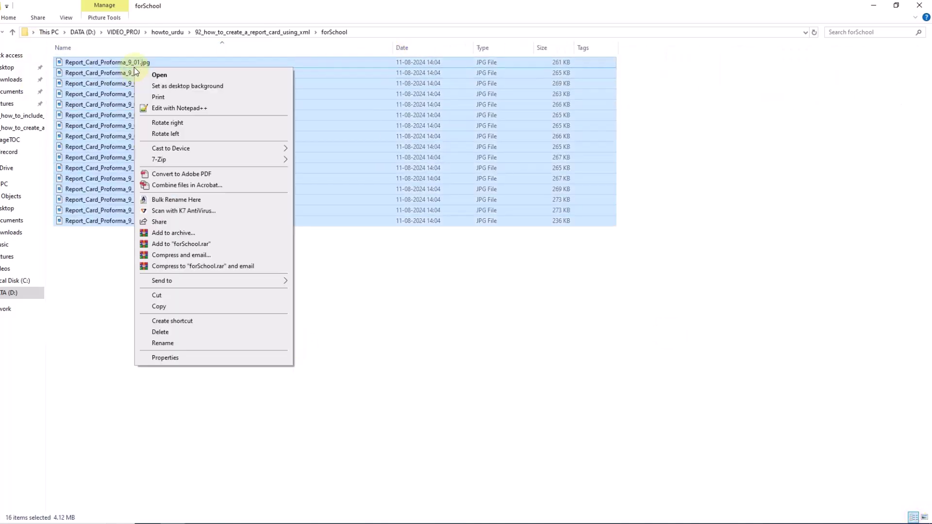
{"action": "left_click", "coordinate": [185, 203]}
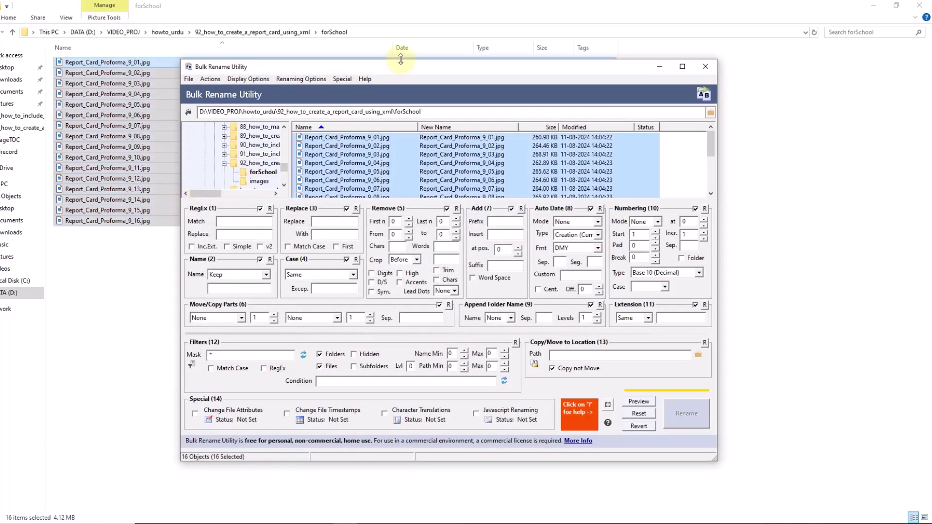
{"action": "left_click_drag", "start_coordinate": [407, 66], "coordinate": [407, 16]}
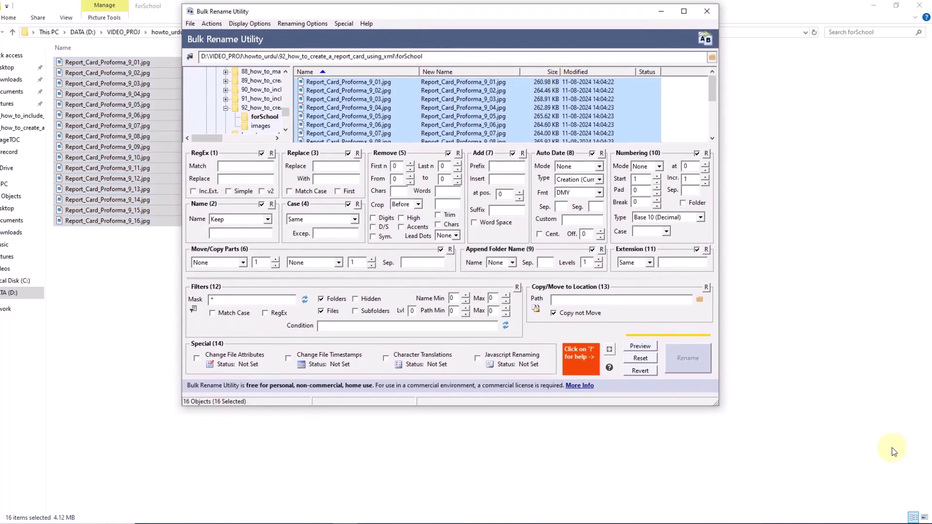
{"action": "left_click_drag", "start_coordinate": [715, 404], "coordinate": [799, 480]}
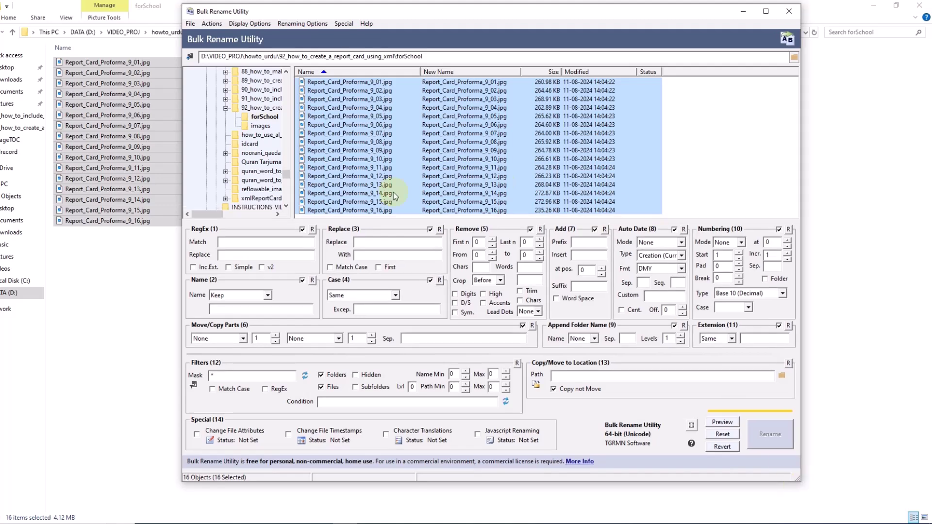
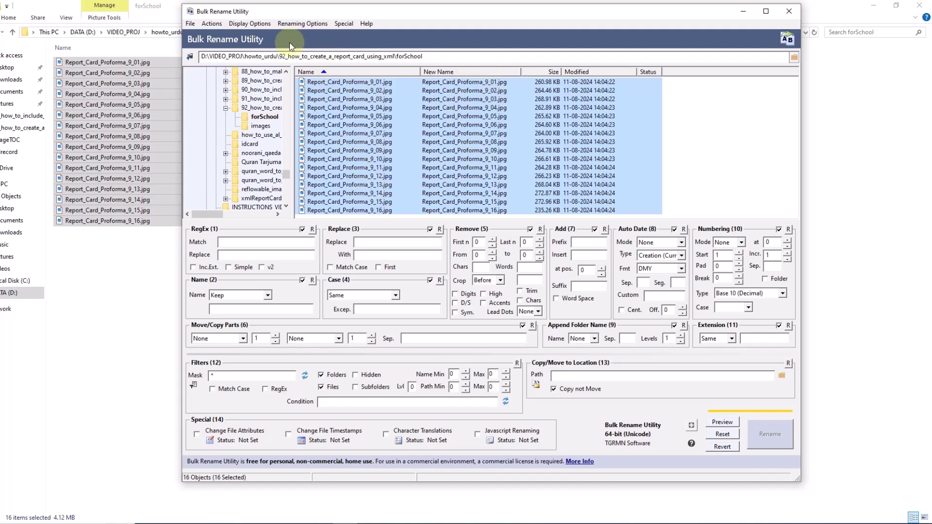
Step: Look through the display settings menus, then close the open lists
{"action": "left_click", "coordinate": [249, 23]}
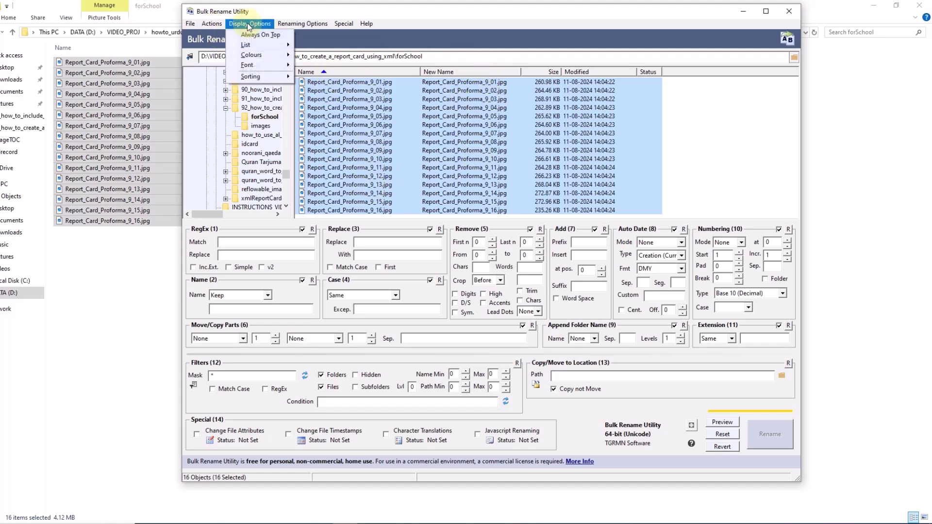
{"action": "mouse_move", "coordinate": [272, 46]}
{"action": "mouse_move", "coordinate": [305, 26]}
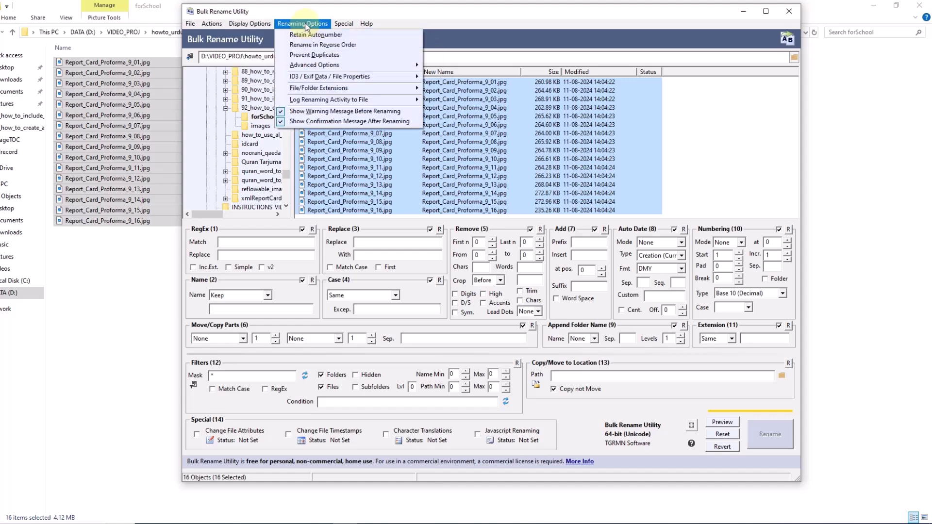
{"action": "mouse_move", "coordinate": [209, 28]}
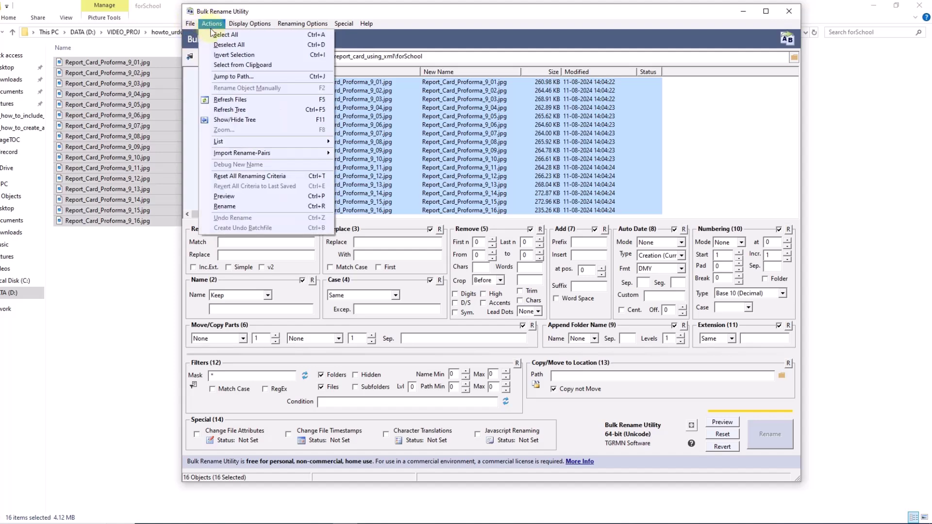
{"action": "mouse_move", "coordinate": [249, 24]}
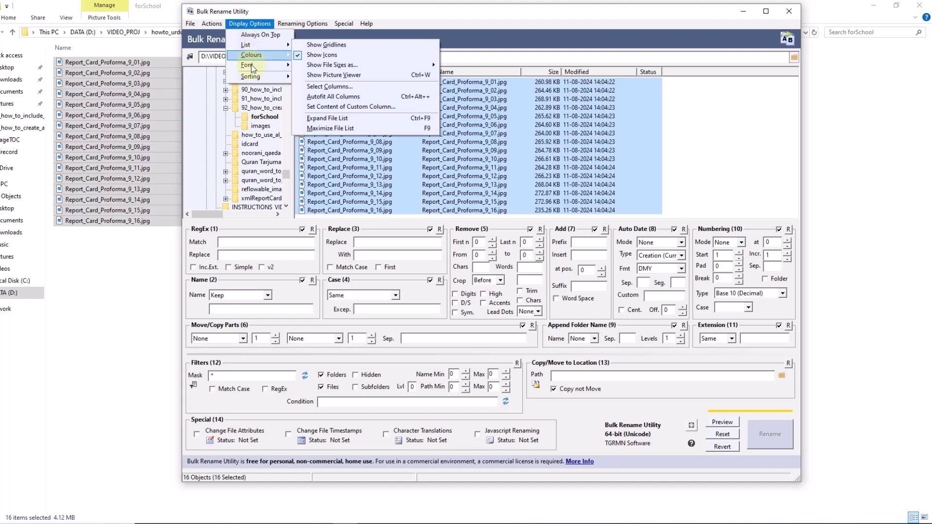
{"action": "mouse_move", "coordinate": [254, 77]}
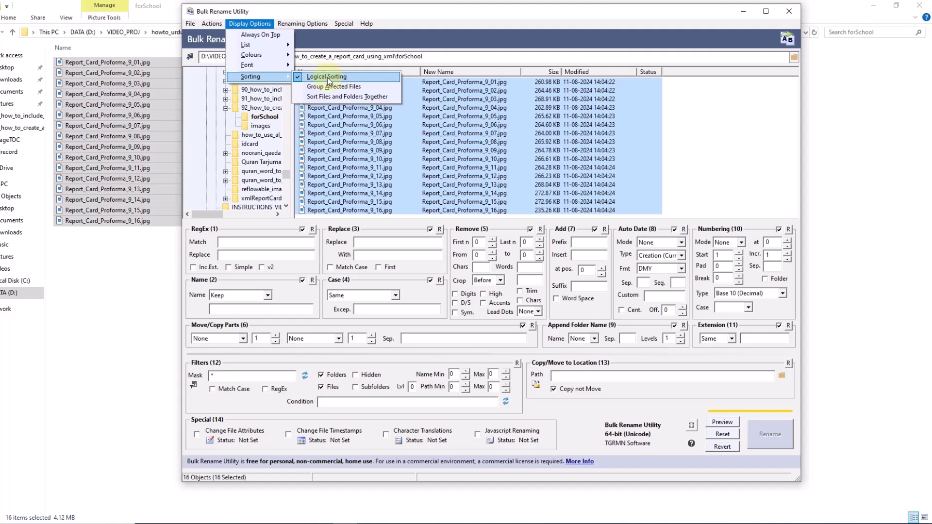
{"action": "left_click", "coordinate": [491, 27]}
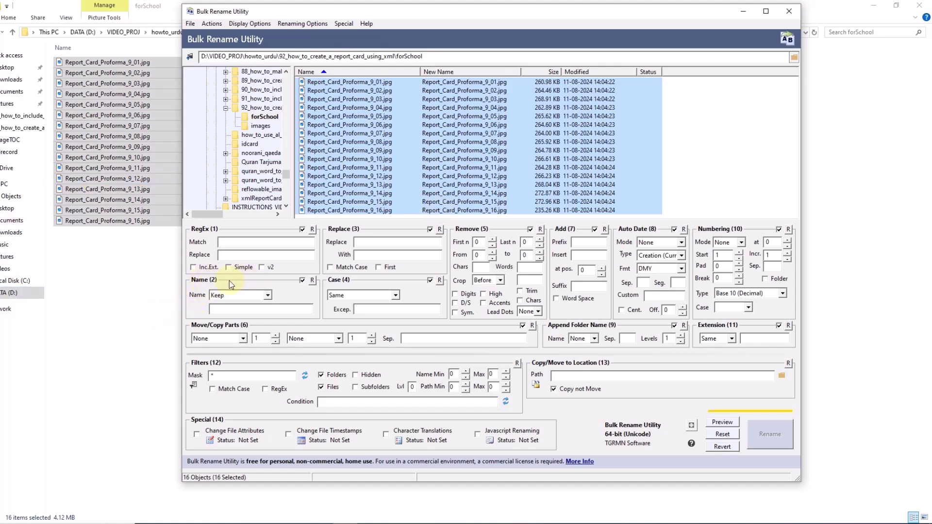
Step: Set Name to Remove, leave case unchanged, and add prefix numbering starting at 1291
{"action": "left_click", "coordinate": [267, 296]}
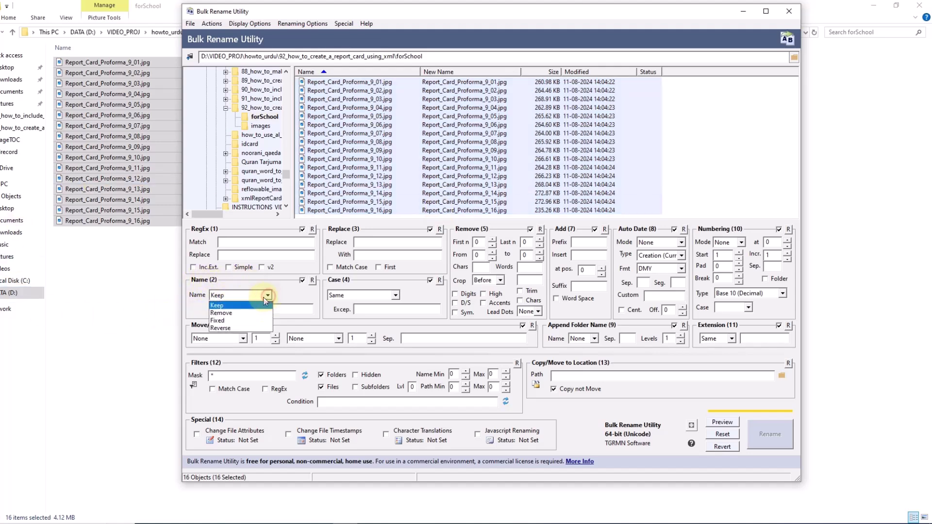
{"action": "left_click", "coordinate": [240, 314]}
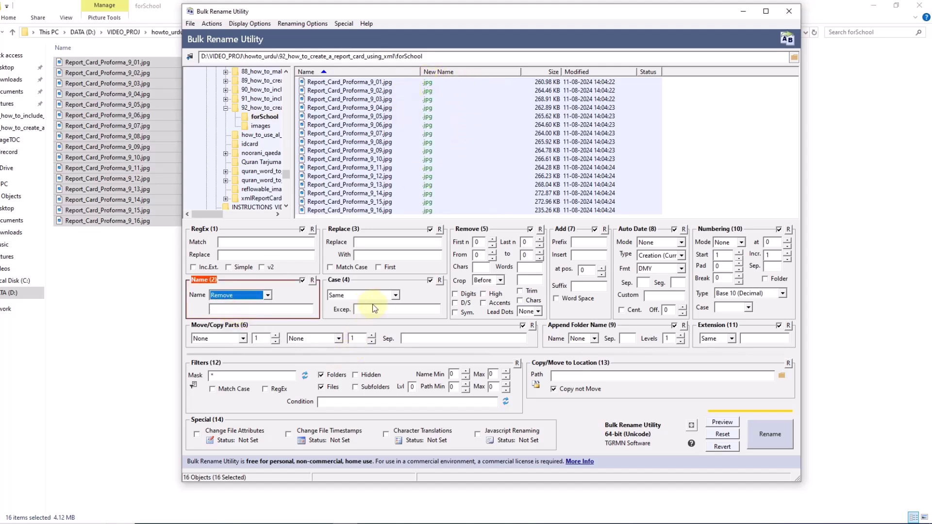
{"action": "left_click", "coordinate": [395, 296]}
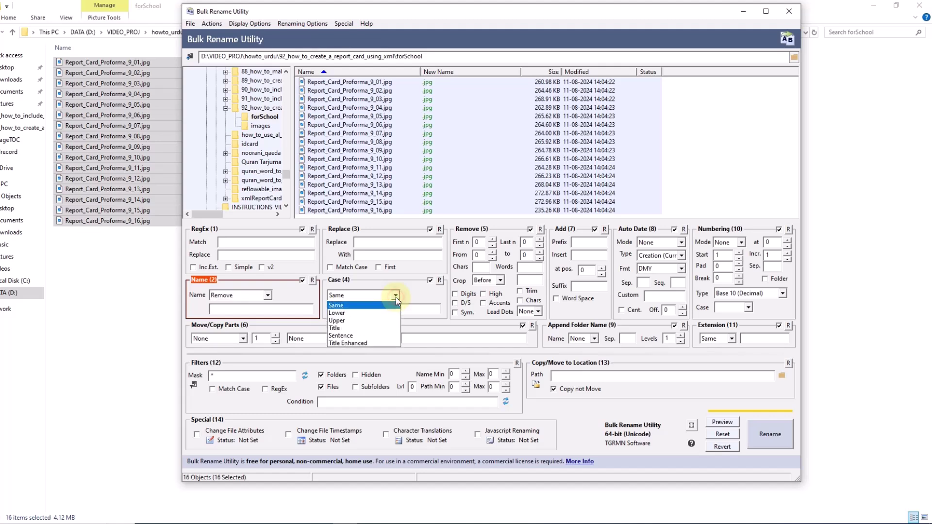
{"action": "left_click", "coordinate": [397, 296]}
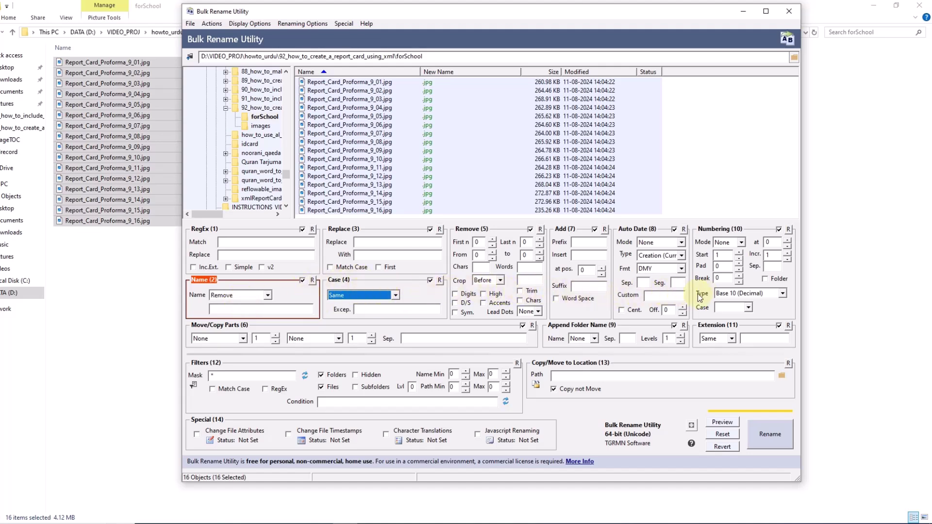
{"action": "left_click", "coordinate": [737, 243]}
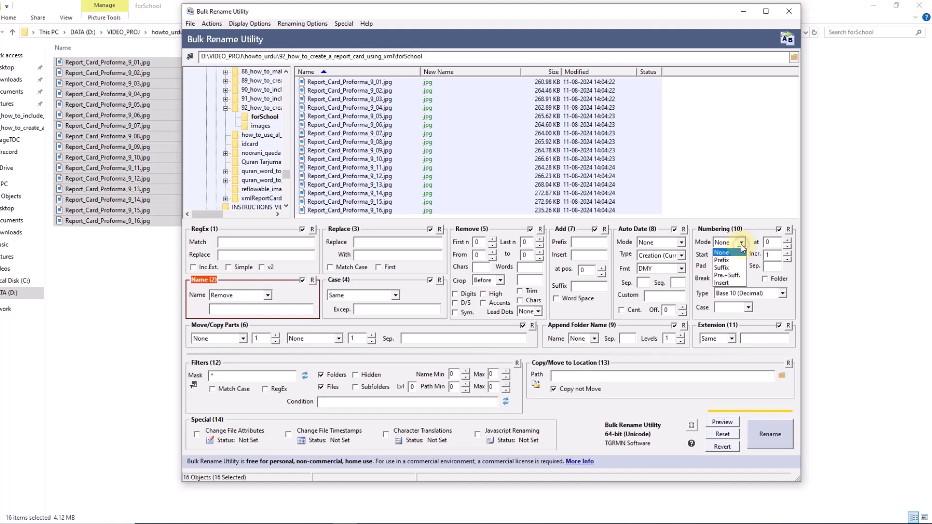
{"action": "left_click", "coordinate": [729, 260]}
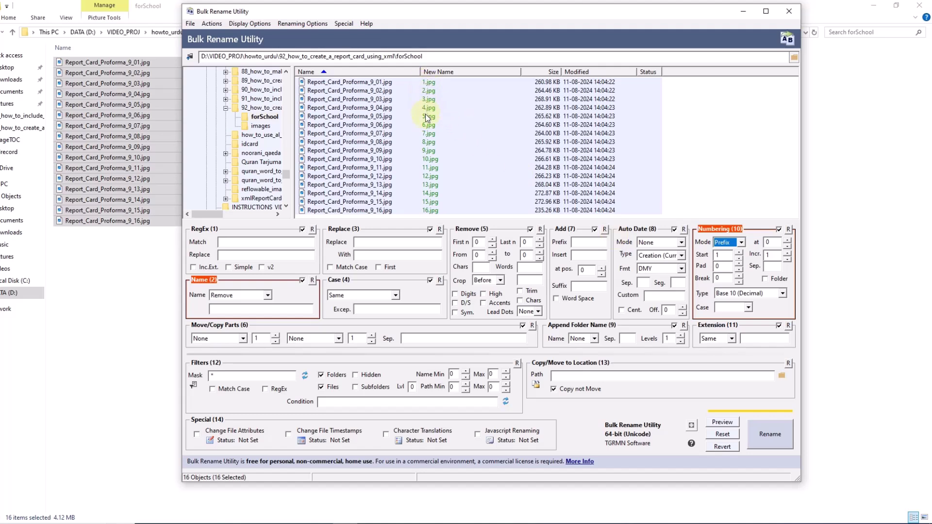
{"action": "left_click", "coordinate": [719, 255]}
{"action": "left_click", "coordinate": [723, 256]}
{"action": "type", "text": "291"}
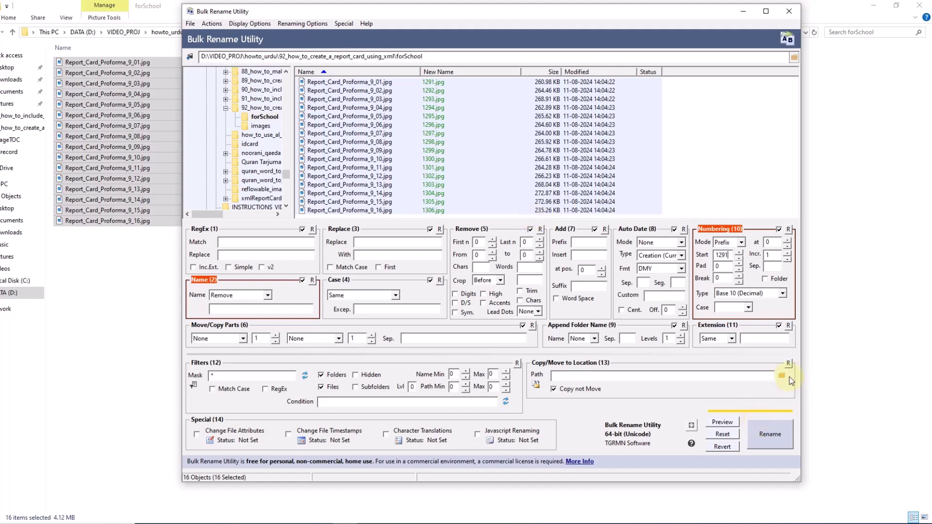
Step: Rename the sixteen JPGs to 1291.jpg–1306.jpg and dismiss the confirmation messages
{"action": "left_click", "coordinate": [767, 437]}
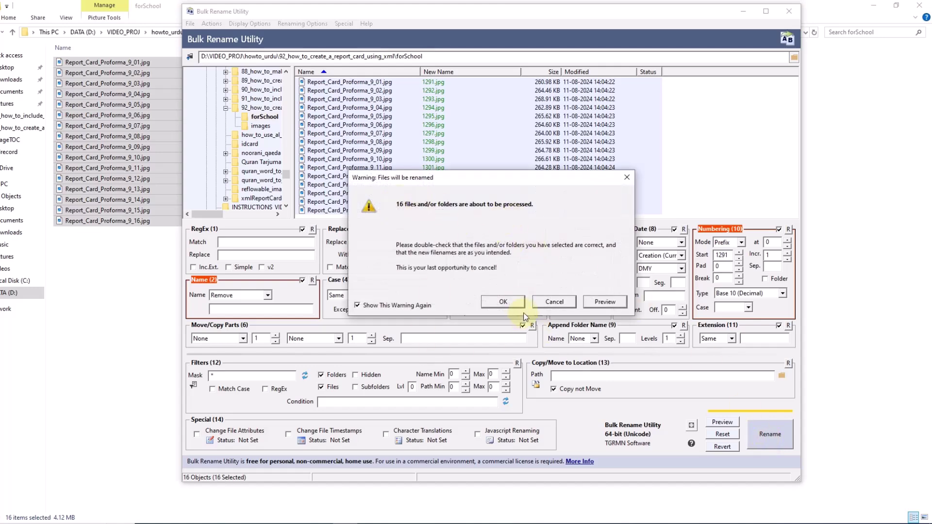
{"action": "left_click", "coordinate": [502, 303]}
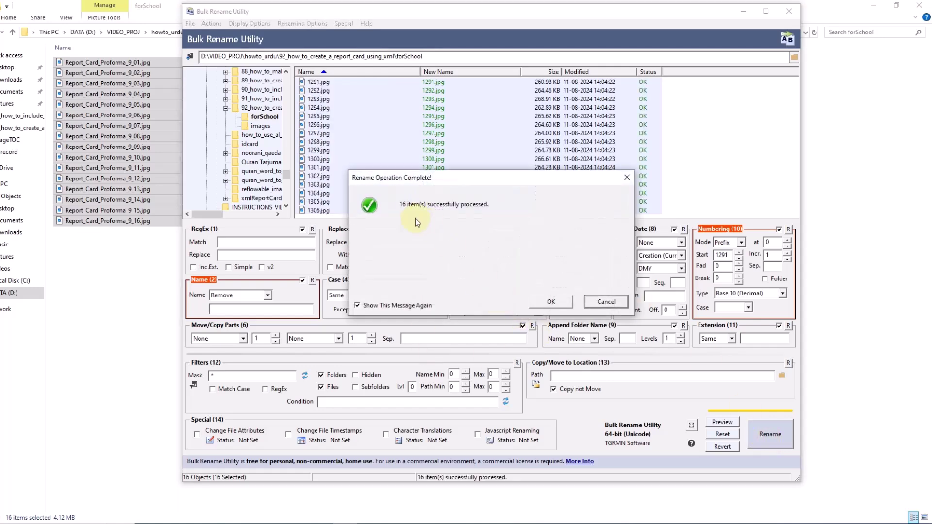
{"action": "left_click", "coordinate": [551, 301]}
{"action": "left_click", "coordinate": [207, 482]}
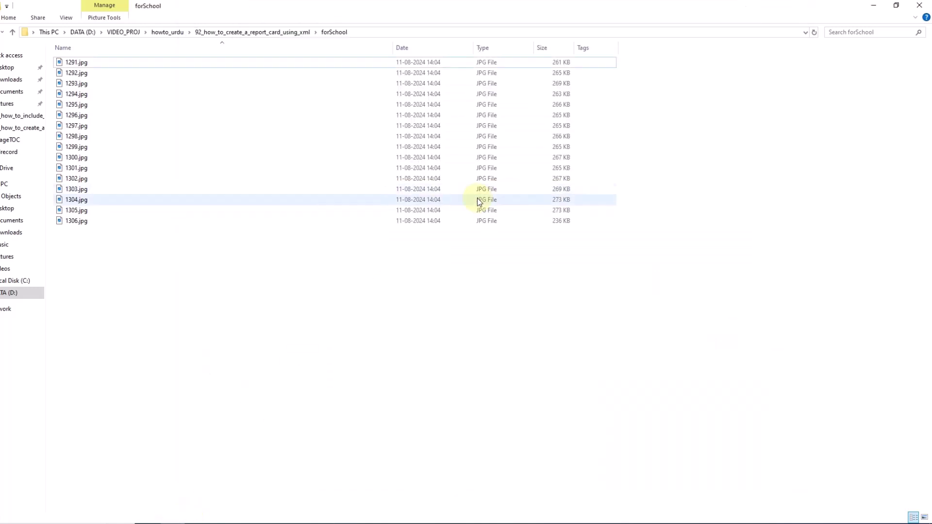
Step: Inspect 1306.jpg, which shows a blank card, then check 1305.jpg's roll number in Photos
{"action": "double_click", "coordinate": [75, 221]}
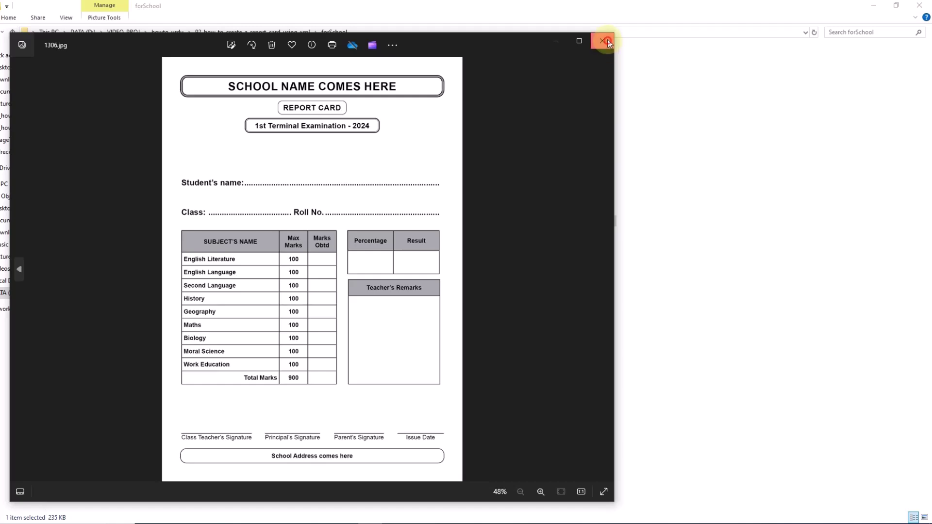
{"action": "left_click", "coordinate": [607, 44]}
{"action": "left_click", "coordinate": [220, 293]}
{"action": "left_click", "coordinate": [72, 63]}
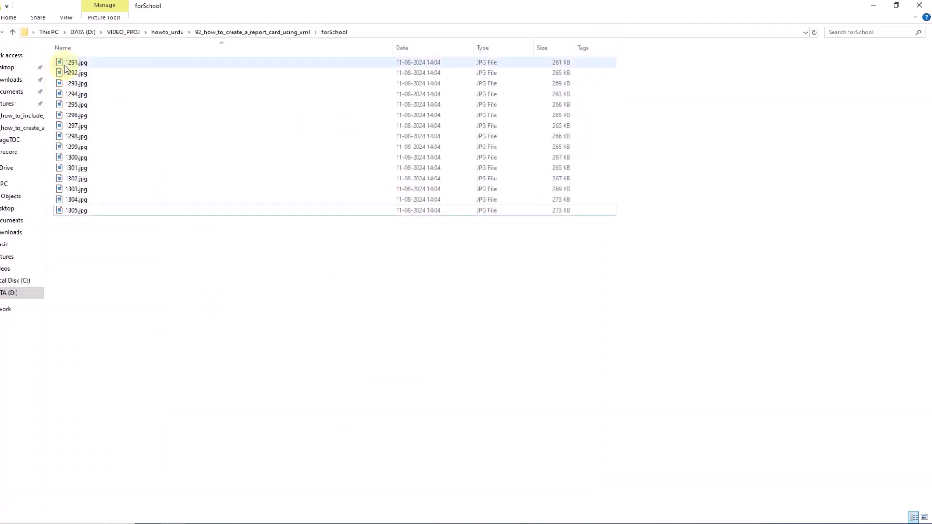
{"action": "left_click", "coordinate": [85, 212], "text": "shift"}
{"action": "double_click", "coordinate": [84, 211]}
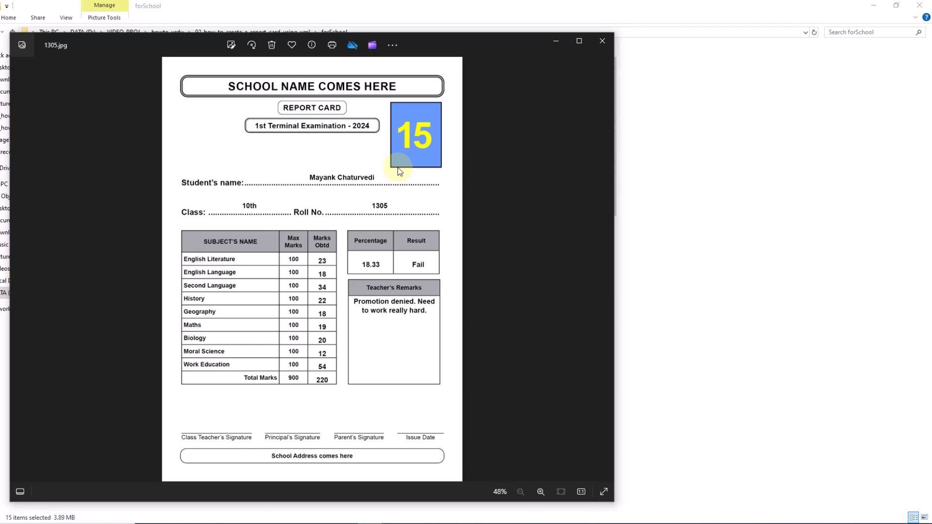
{"action": "left_click", "coordinate": [602, 45]}
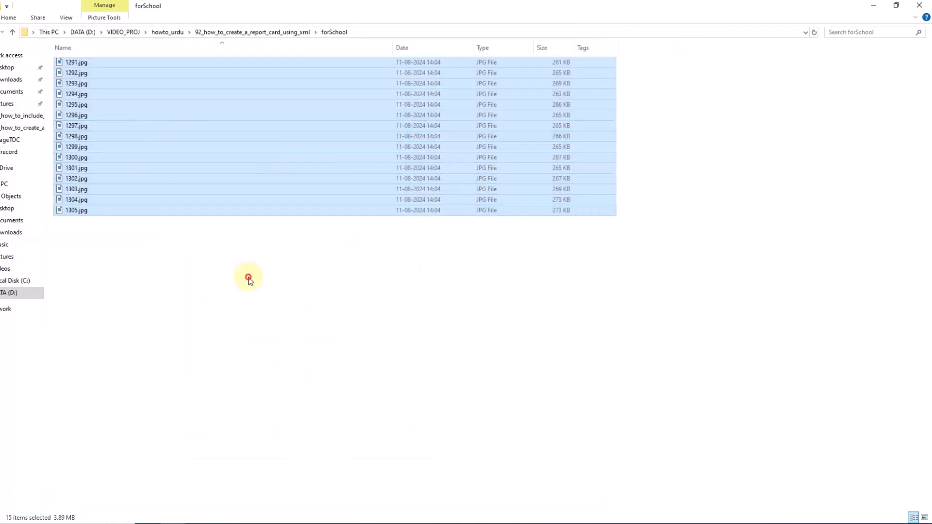
{"action": "left_click", "coordinate": [249, 277]}
Step: Step through 1291.jpg to 1294.jpg, then close Photos, the forSchool folder and Bulk Rename Utility
{"action": "double_click", "coordinate": [76, 62]}
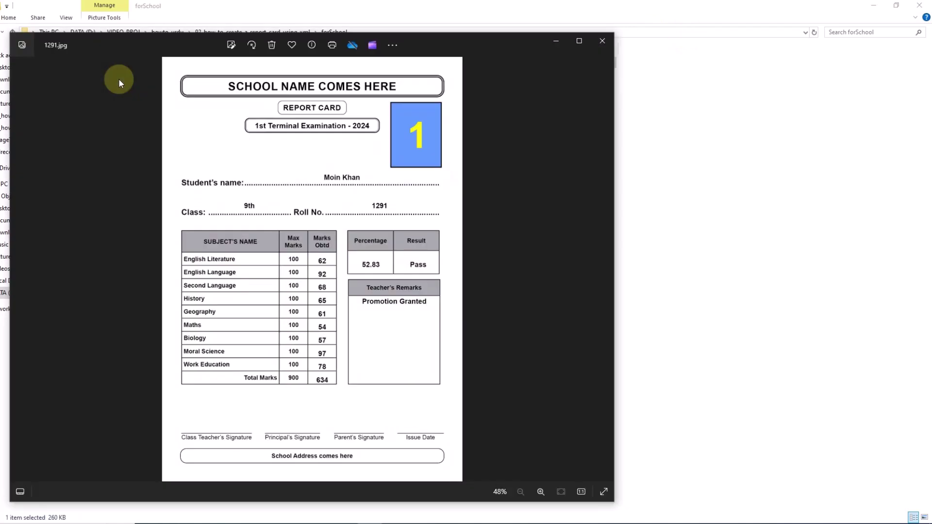
{"action": "left_click", "coordinate": [605, 268]}
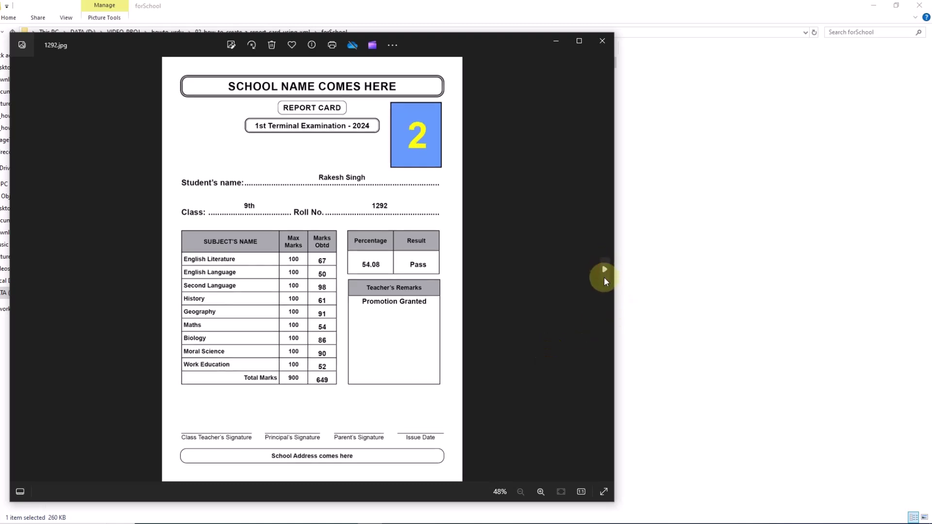
{"action": "left_click", "coordinate": [604, 270]}
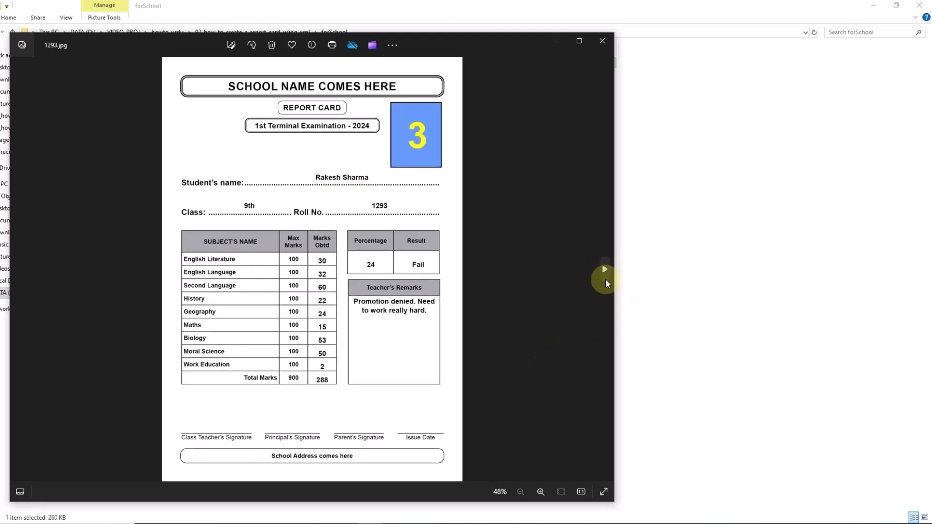
{"action": "left_click", "coordinate": [604, 270]}
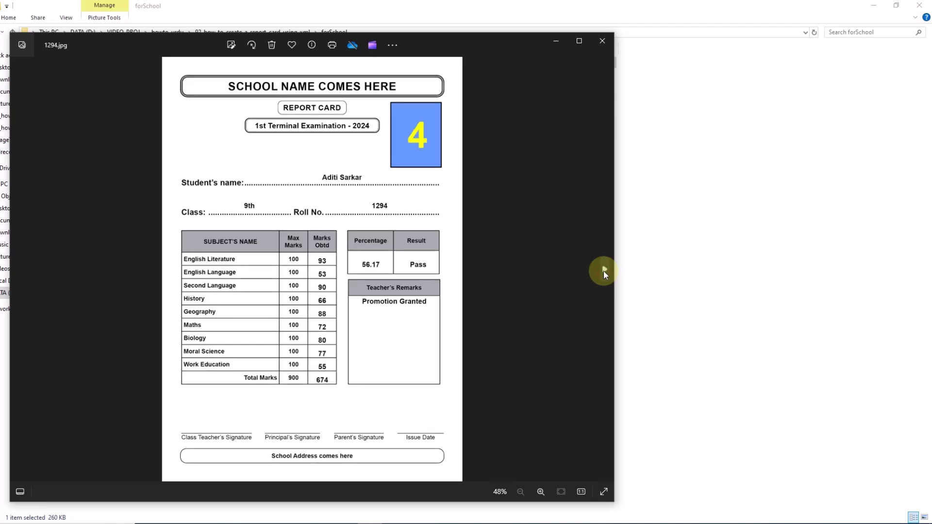
{"action": "left_click", "coordinate": [602, 41]}
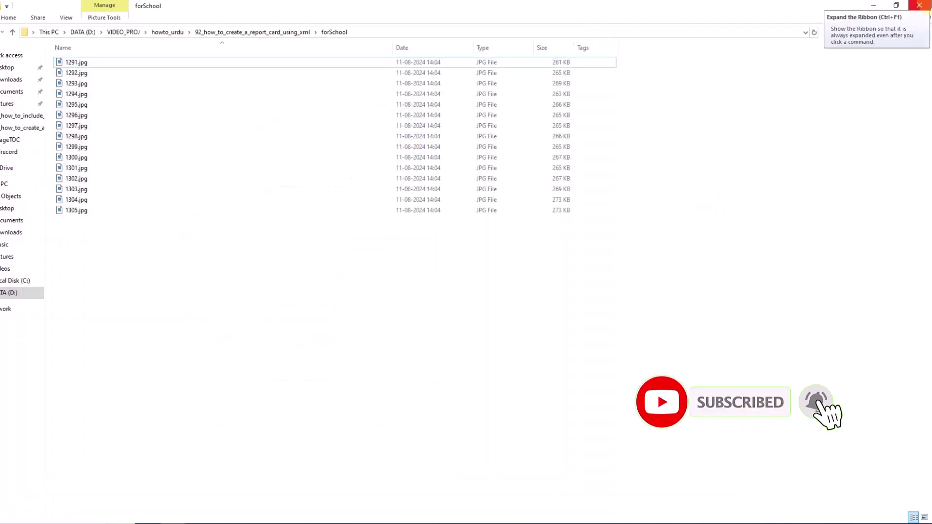
{"action": "left_click", "coordinate": [869, 6]}
{"action": "left_click", "coordinate": [789, 11]}
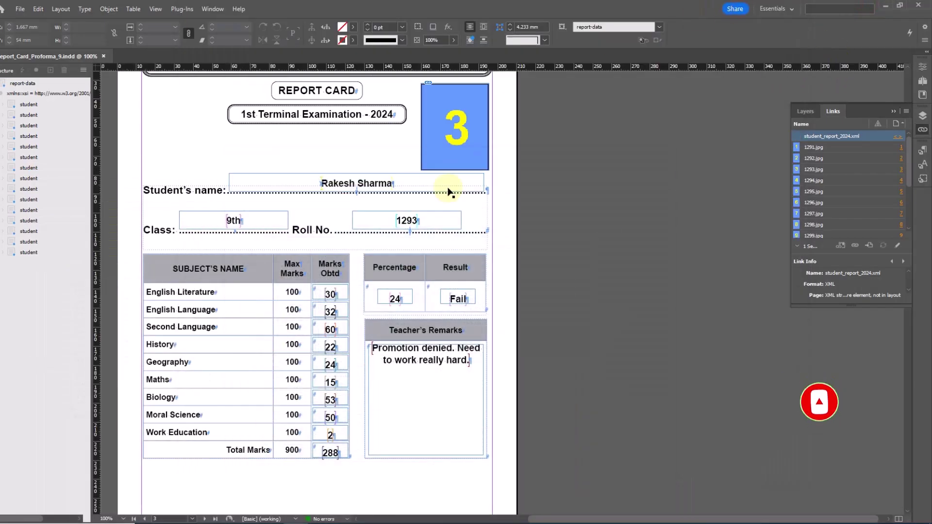